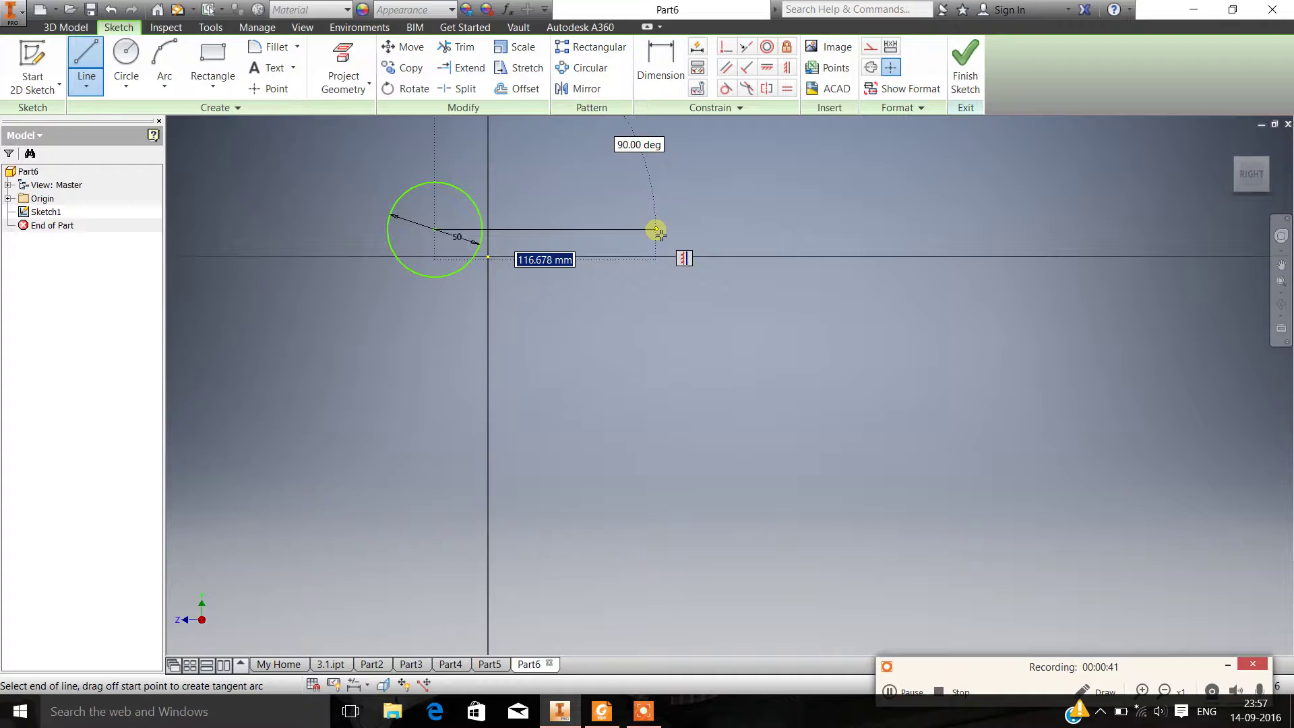
Draw an 80 mm horizontal line from the circle's centre and a 60 mm vertical line down from its end.
text(80)
key(Return)
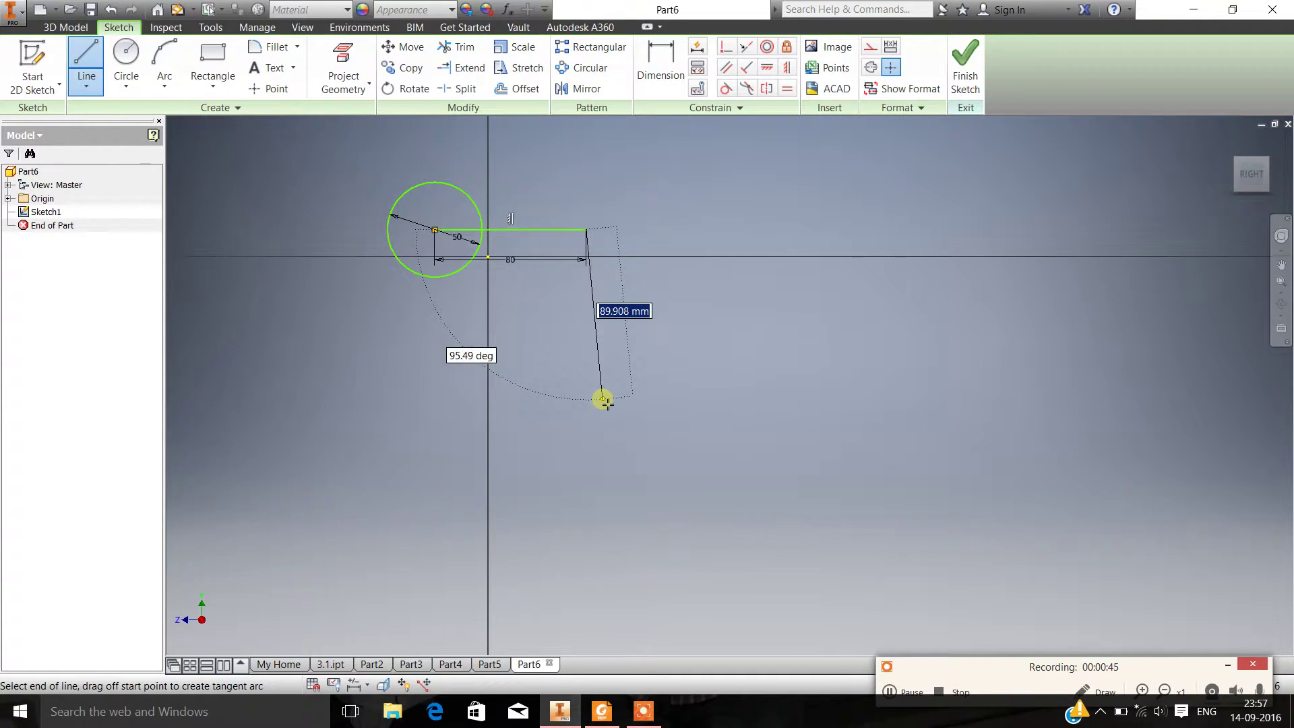
text(60)
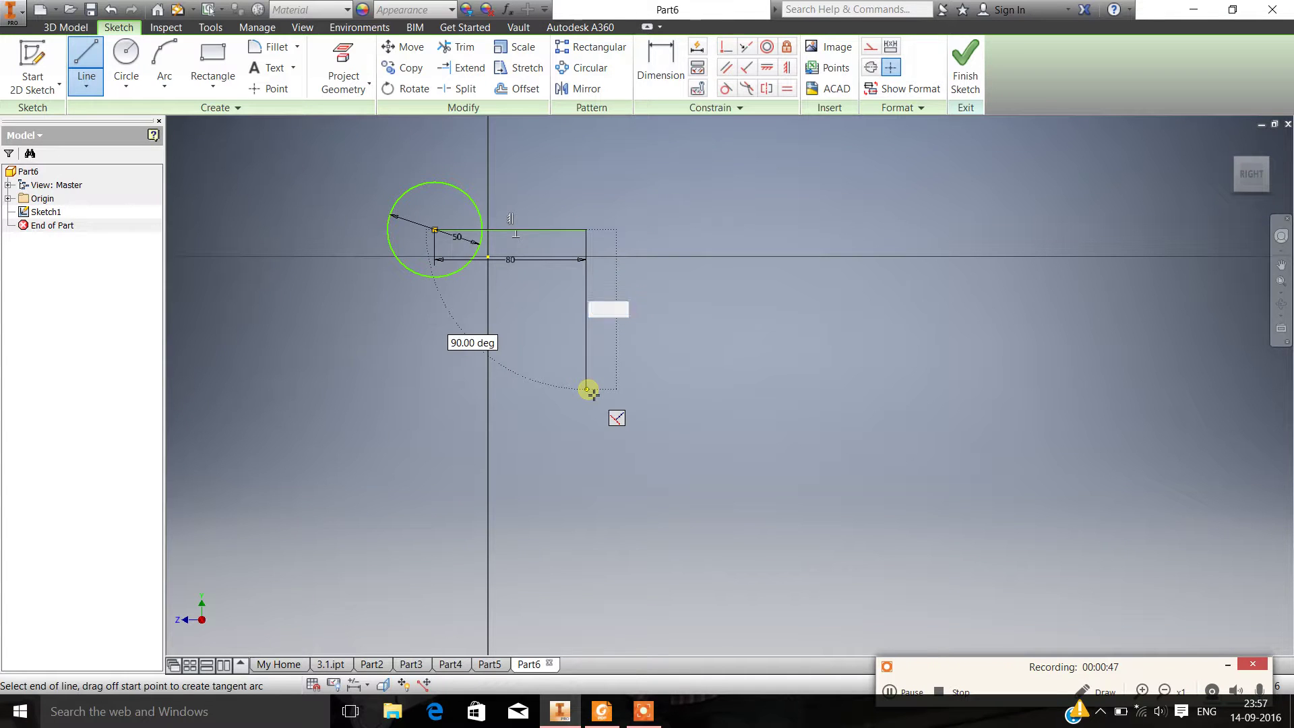
key(Return)
key(Escape)
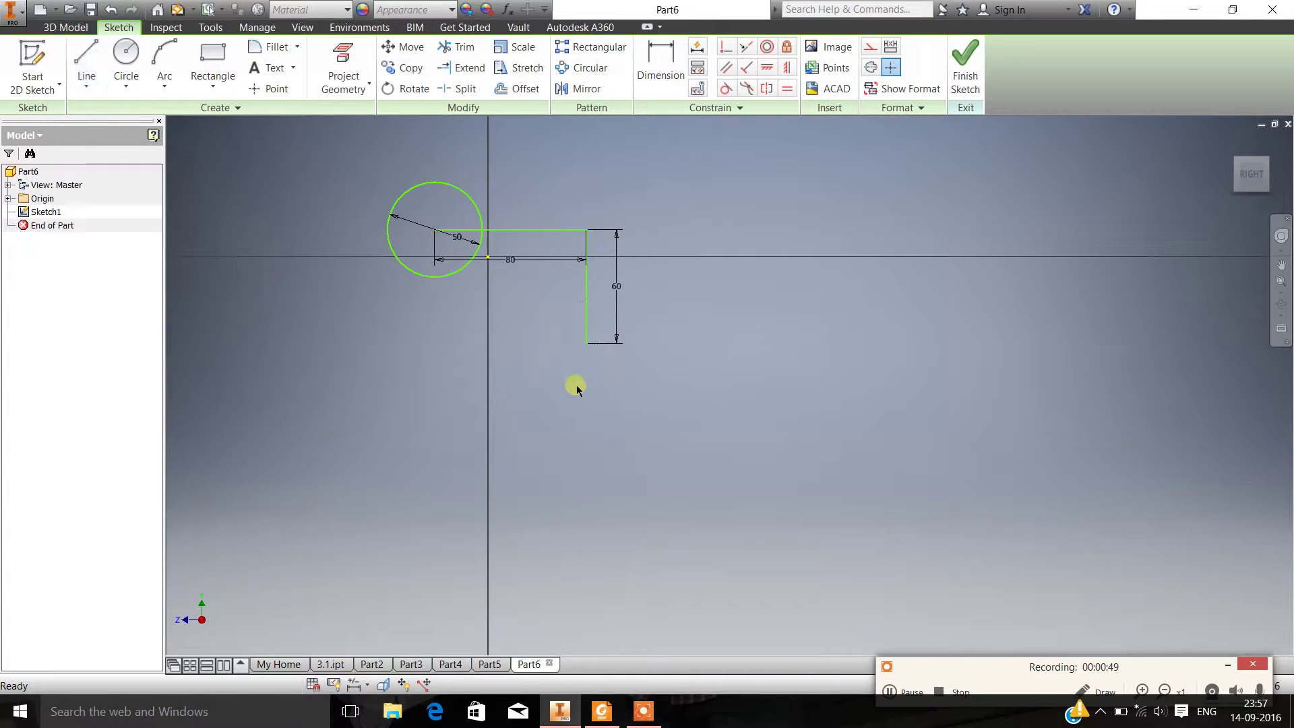
Draw a 50 mm diameter circle centred on the lower end of the 60 mm vertical line.
key(c)
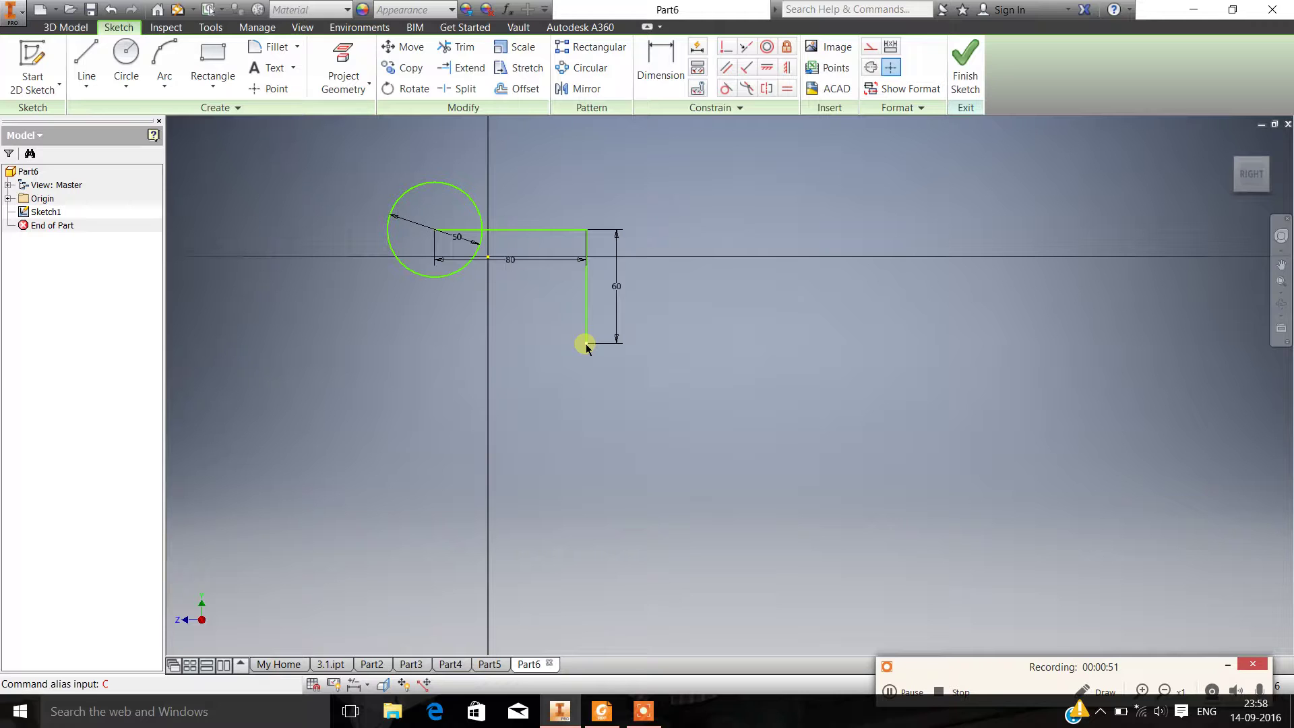
click(126, 86)
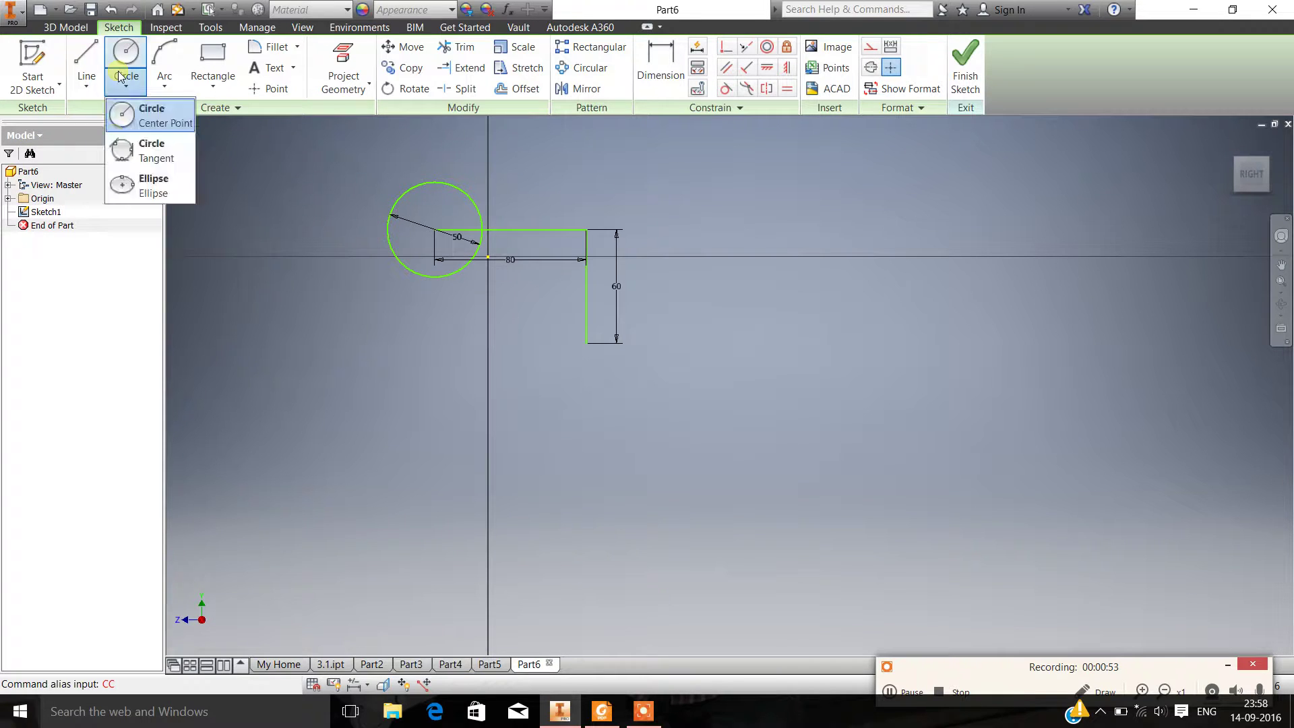
key(Return)
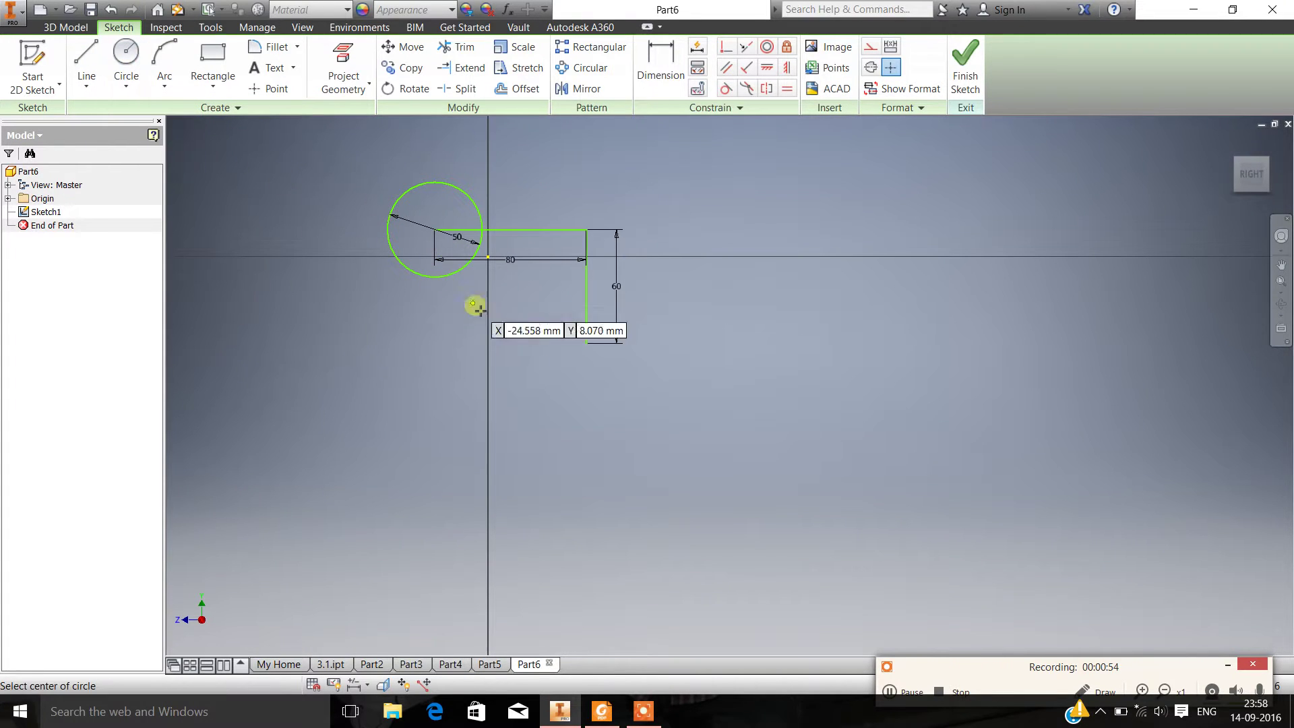
click(587, 343)
text(50)
key(Return)
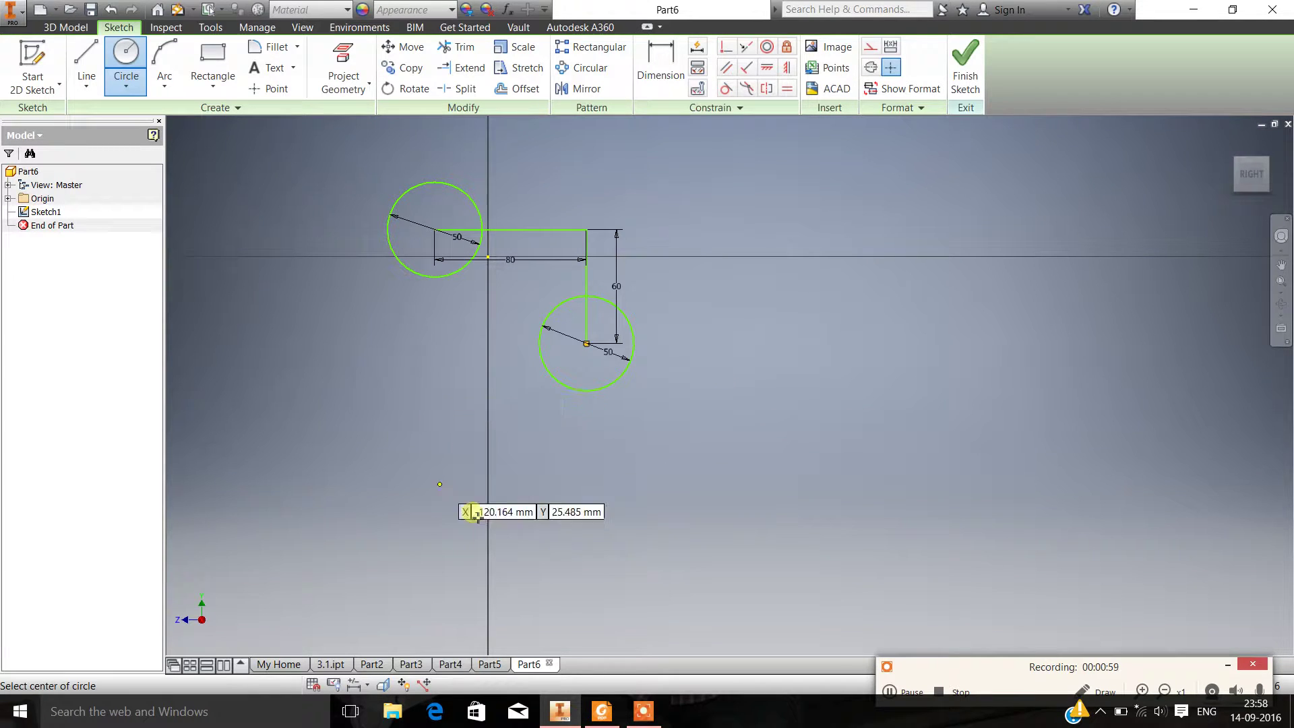
key(Escape)
Sketch a slanted line running down between the two circles, extending past both of them.
click(86, 64)
click(488, 188)
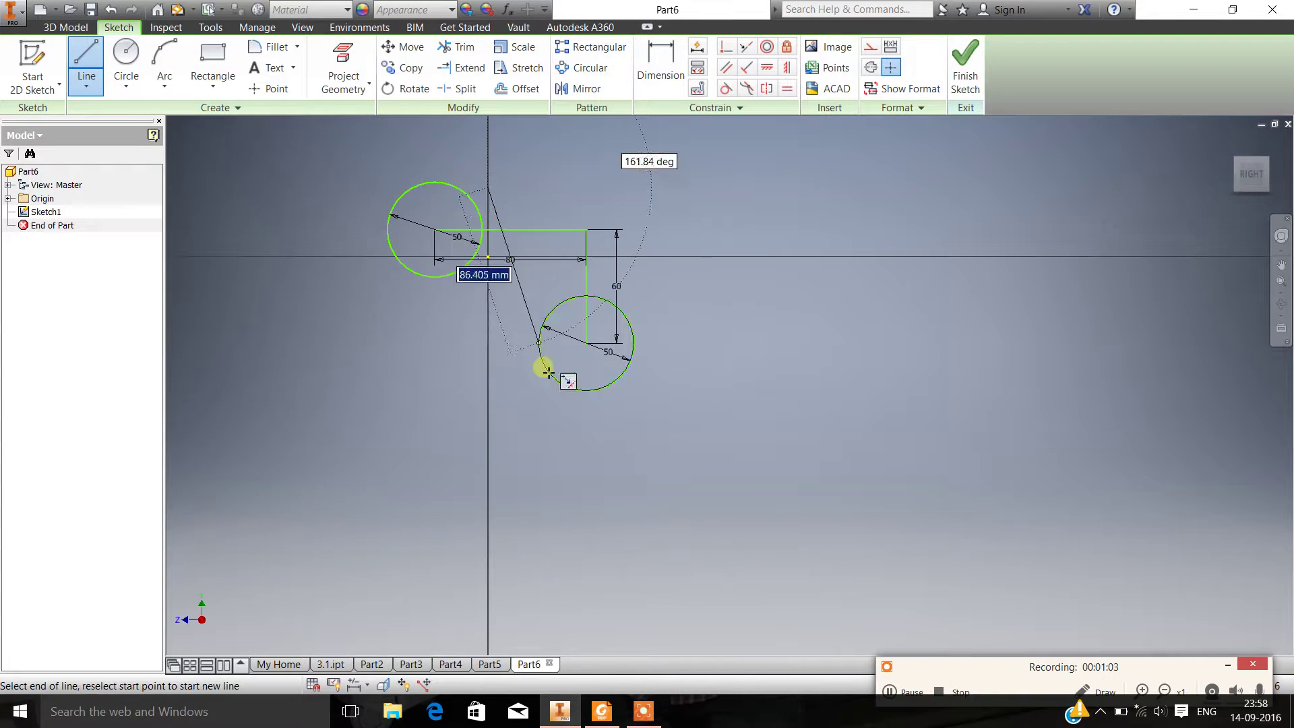
click(552, 432)
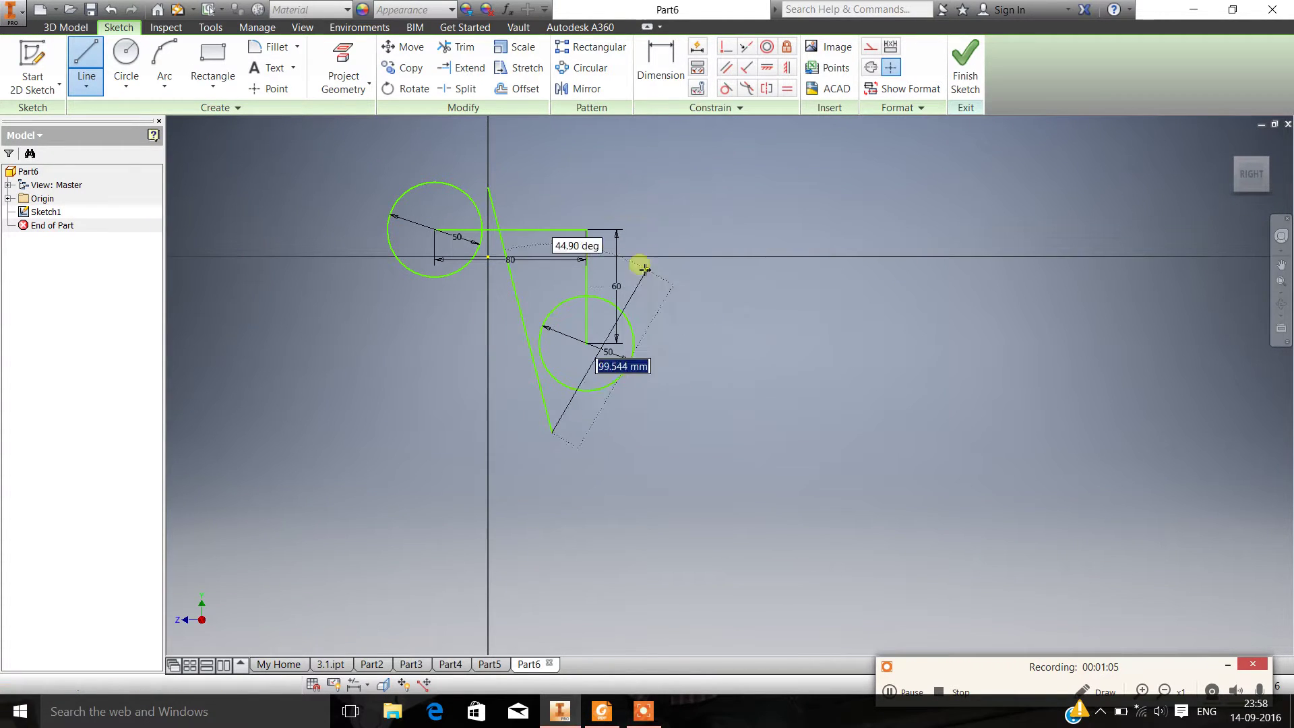
key(Escape)
Apply Tangent constraints between the slanted line and both 50 mm circles.
click(731, 89)
click(502, 246)
click(466, 196)
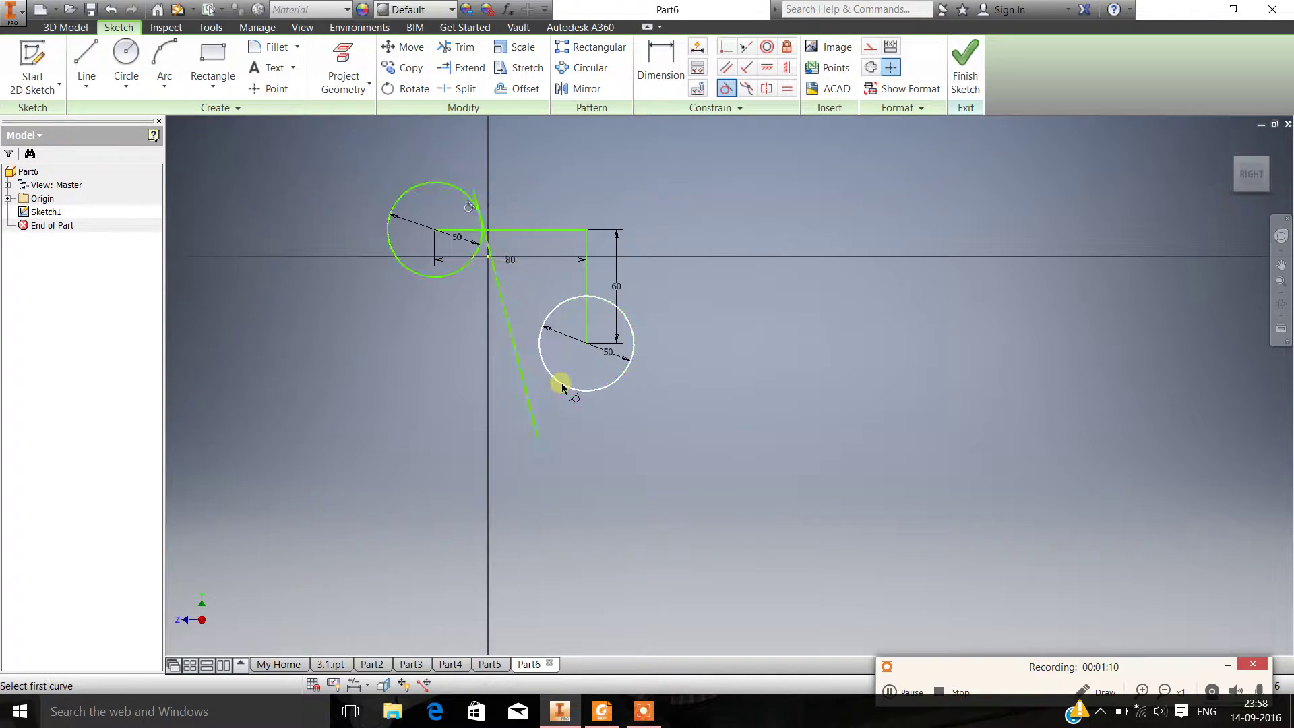
click(527, 391)
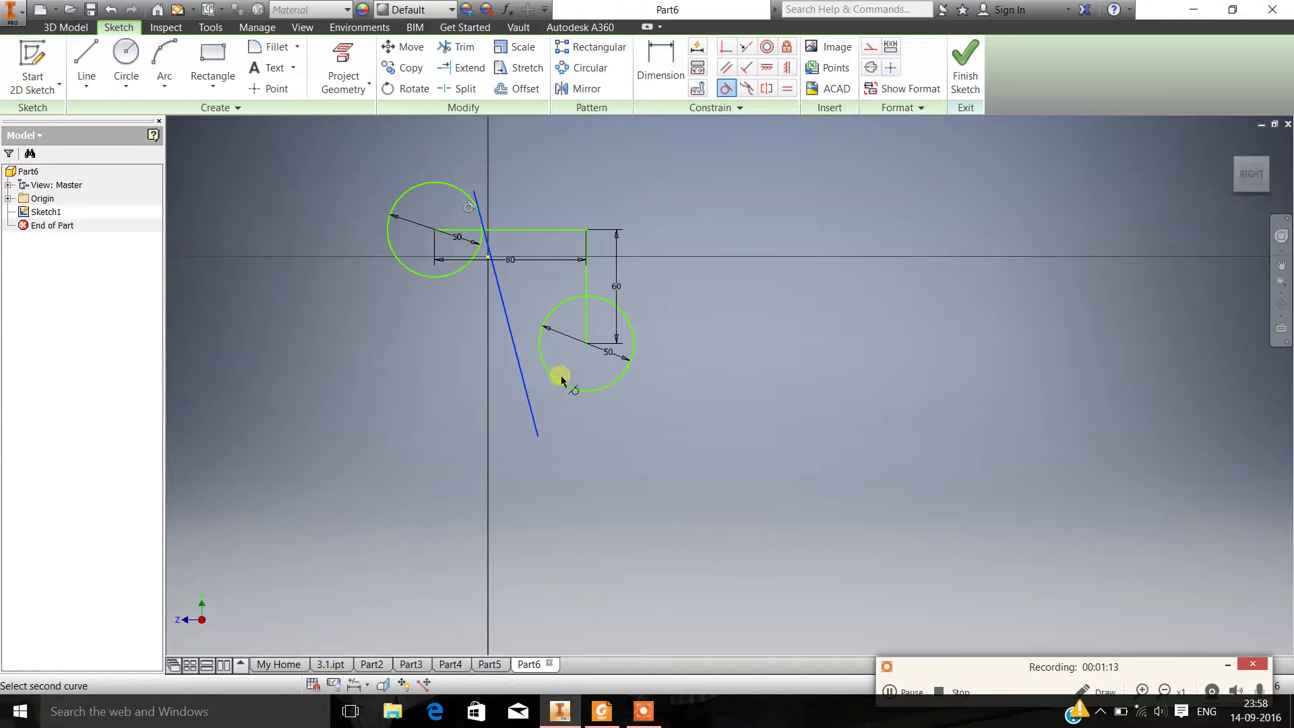
click(551, 378)
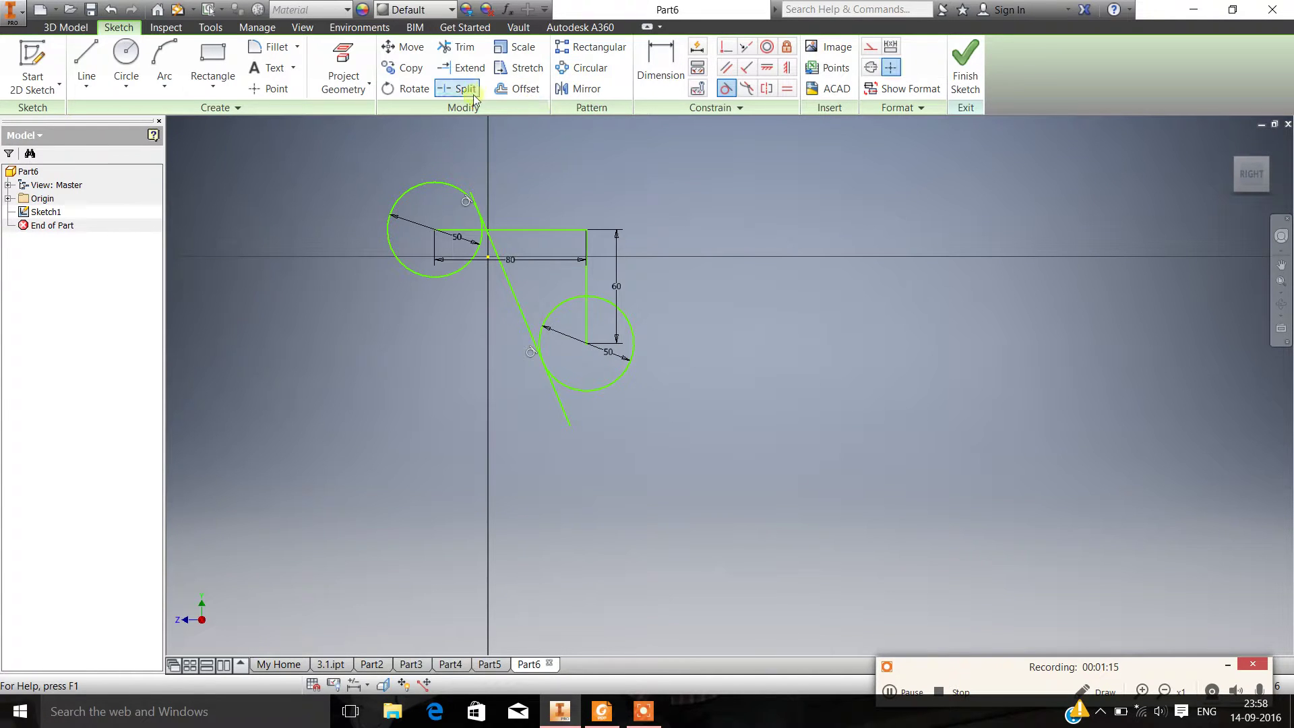
Trim both ends of the slanted line back to its tangent points on the circles.
click(464, 47)
scroll(479, 148, down, 5)
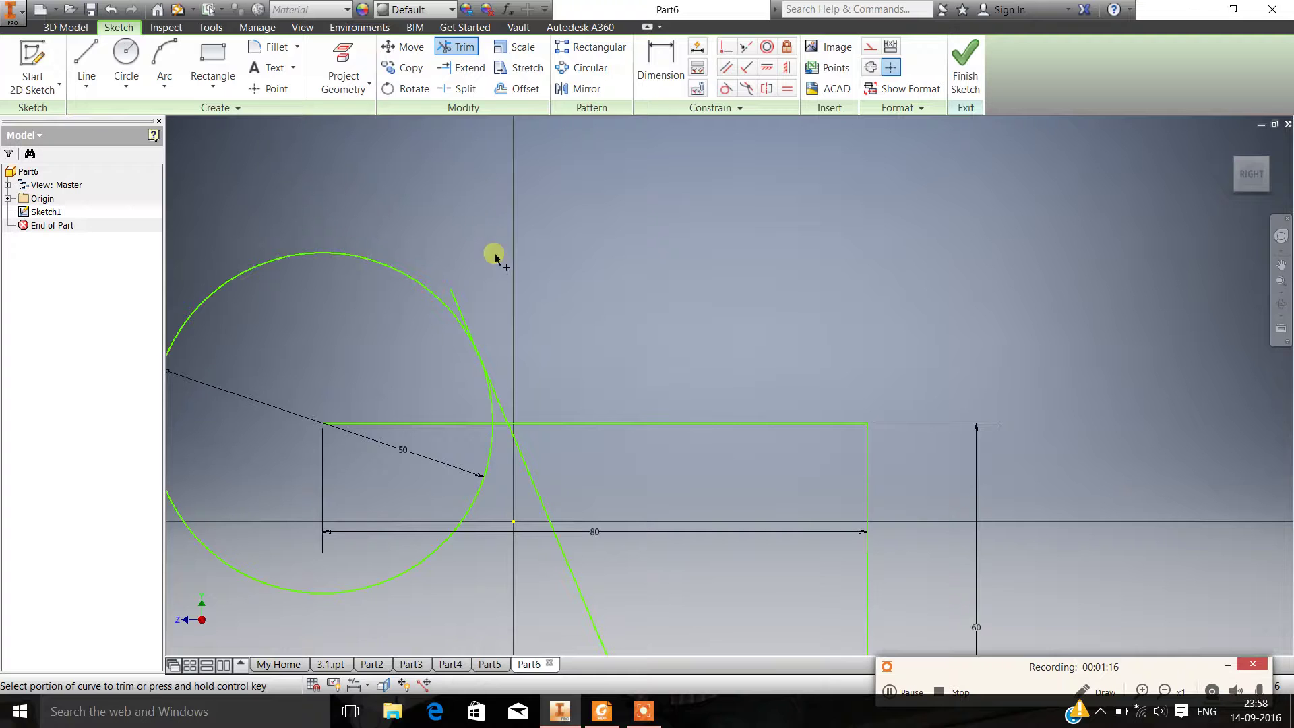
click(457, 299)
scroll(522, 371, up, 5)
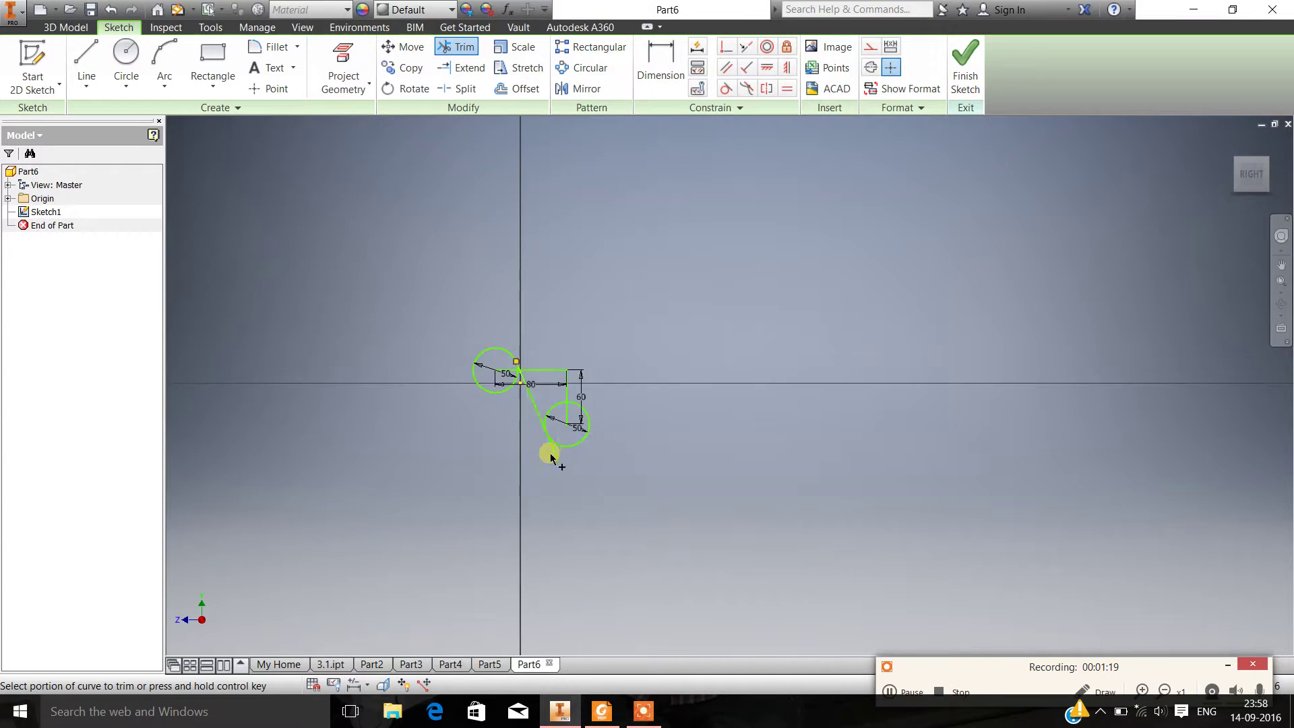
scroll(550, 460, down, 4)
click(563, 427)
scroll(580, 391, up, 5)
key(Escape)
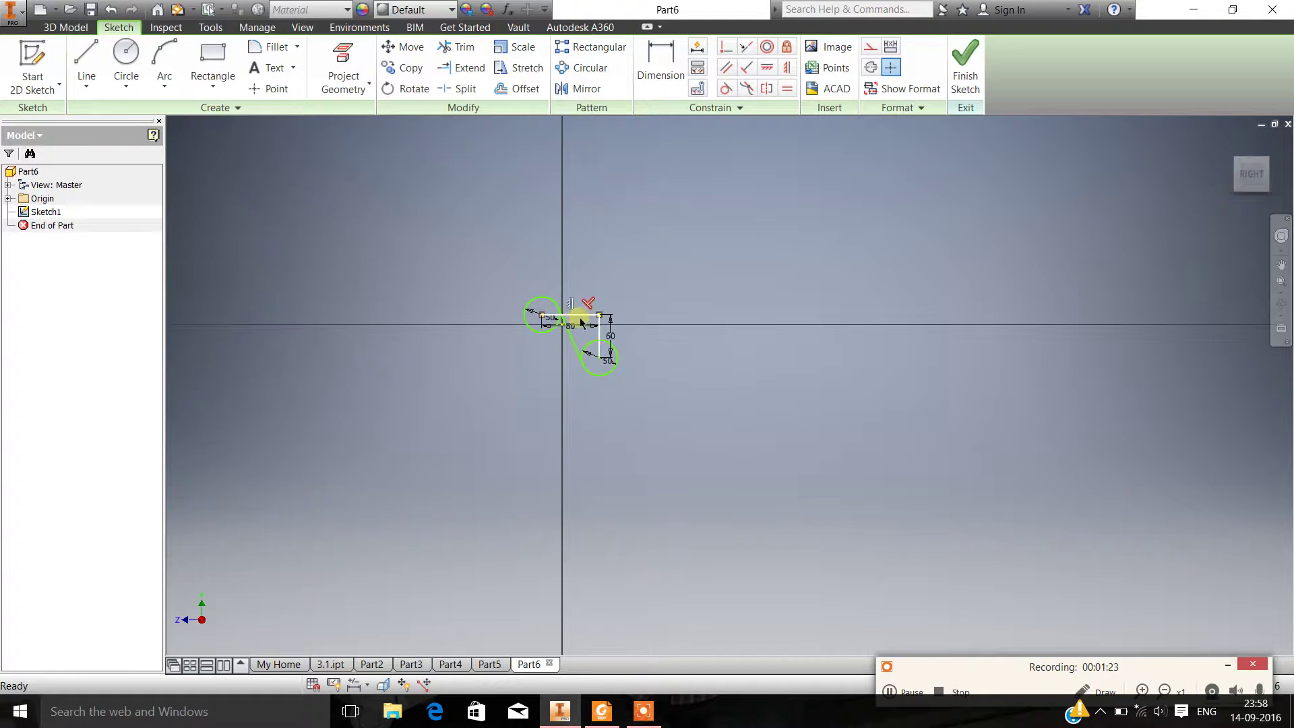
Delete the 80 mm horizontal and 60 mm vertical guide lines.
scroll(581, 323, down, 3)
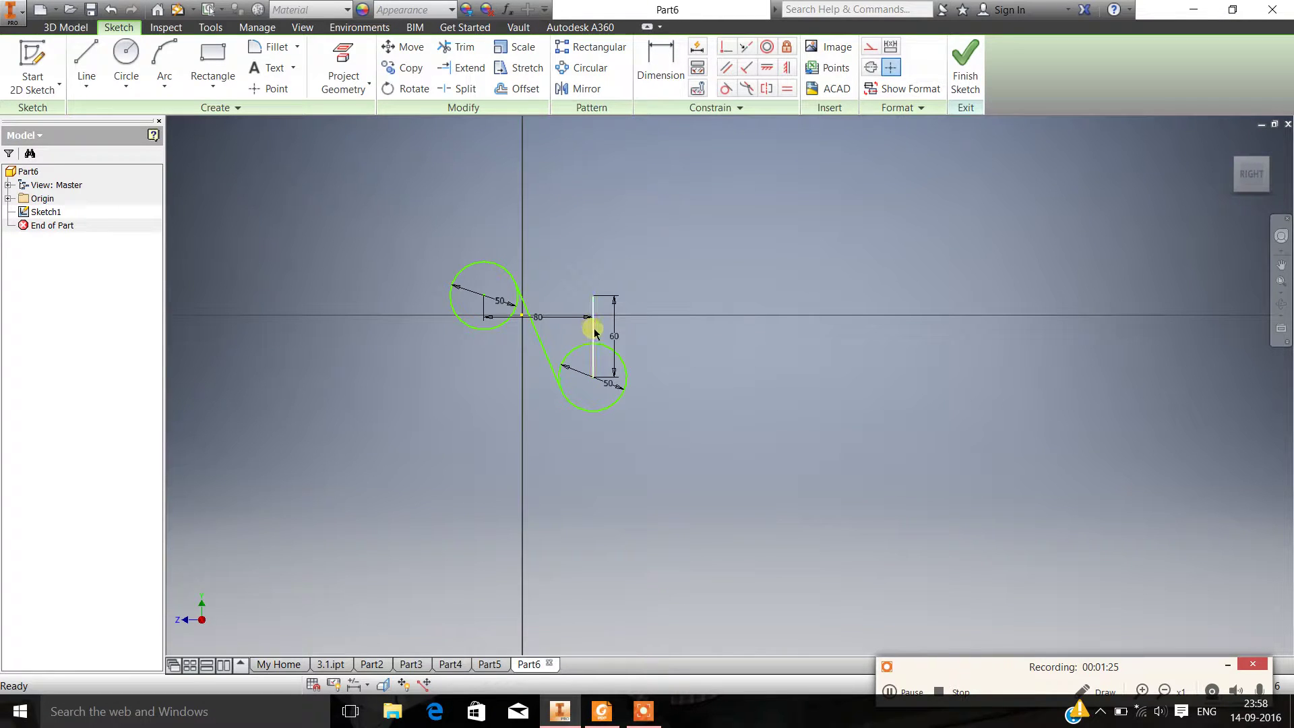
key(Delete)
Sketch a horizontal line about 144 mm long just below the lower circle.
click(86, 64)
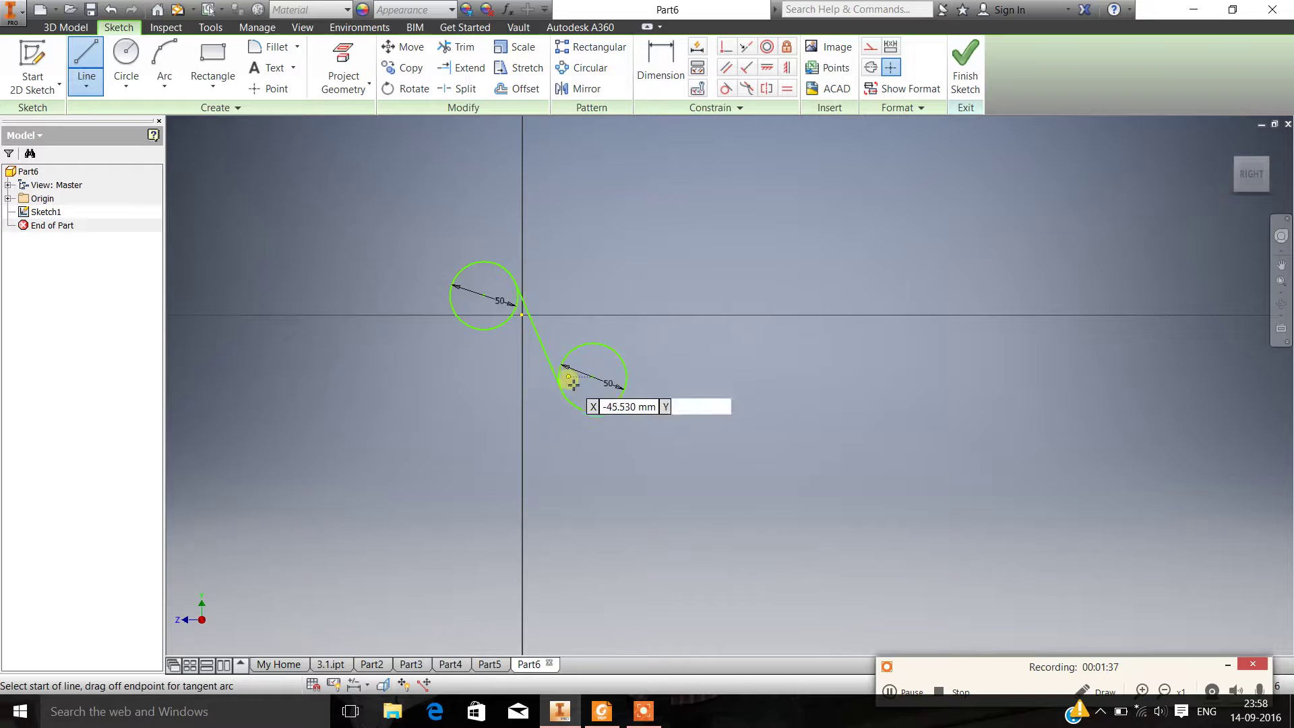
click(567, 436)
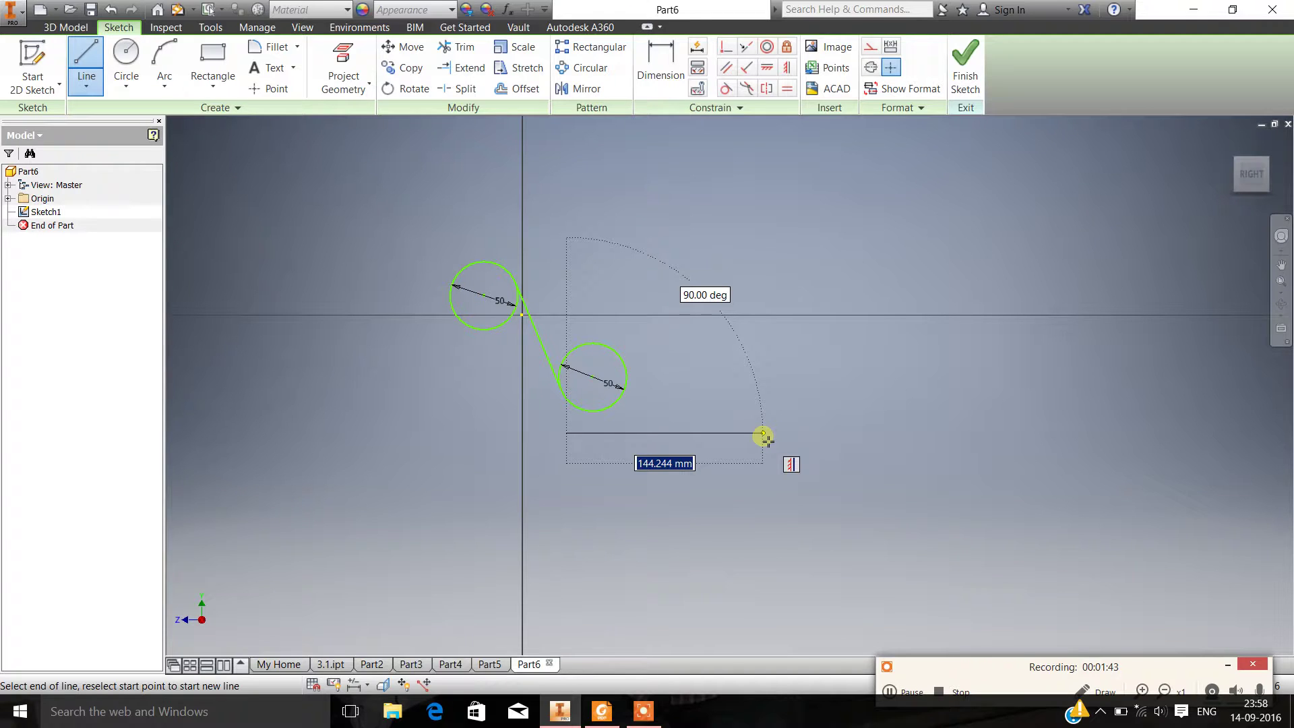
click(764, 436)
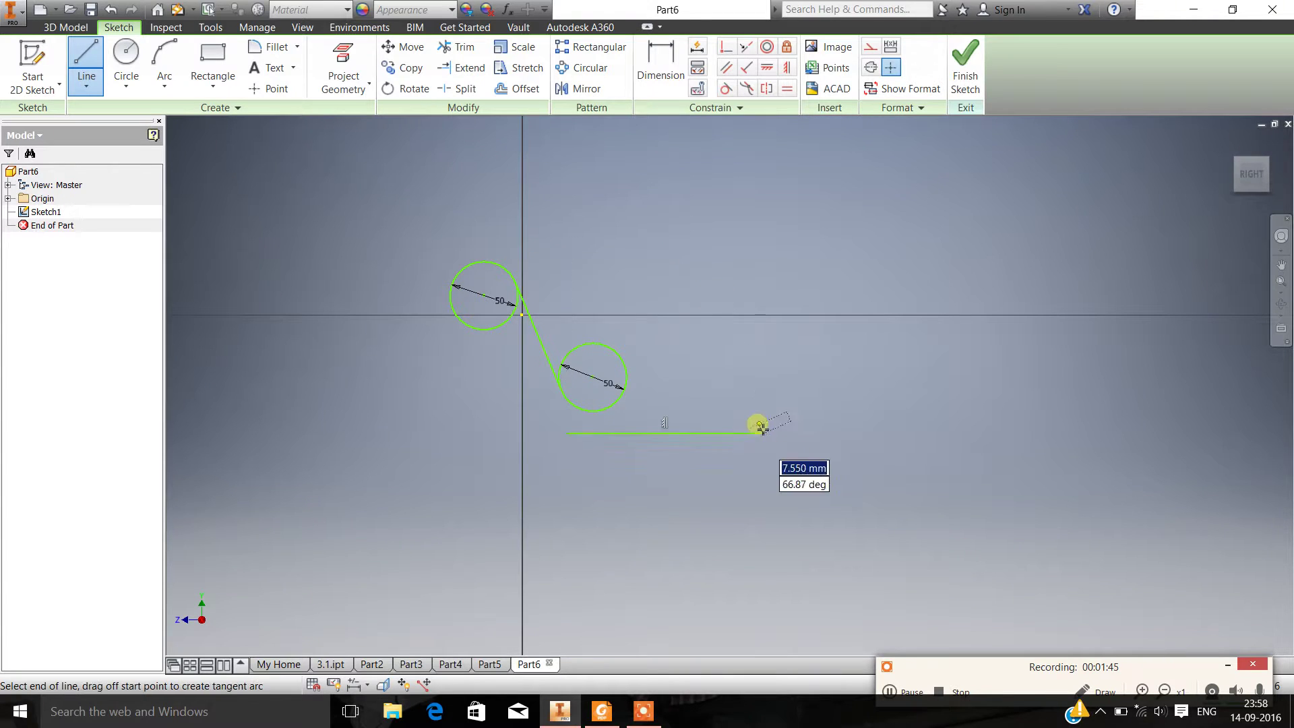
key(Escape)
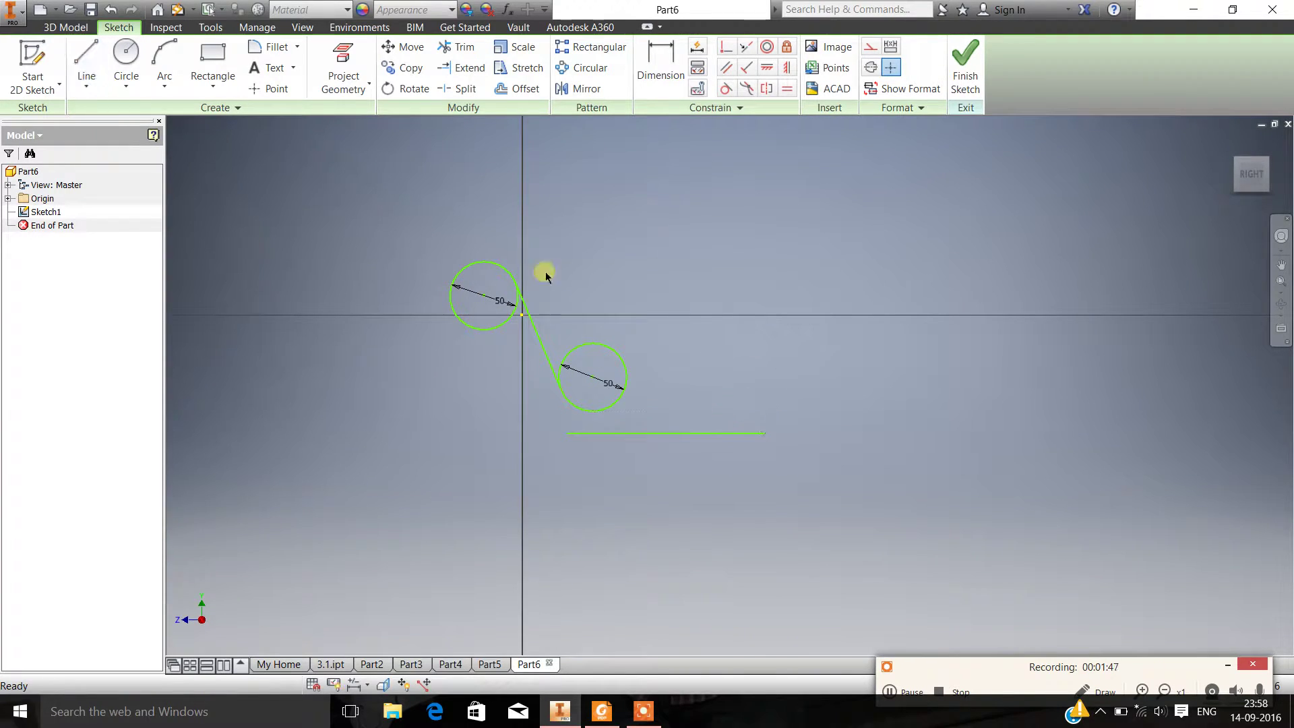
Sketch a horizontal line about 78 mm long just above the upper circle.
key(l)
click(499, 246)
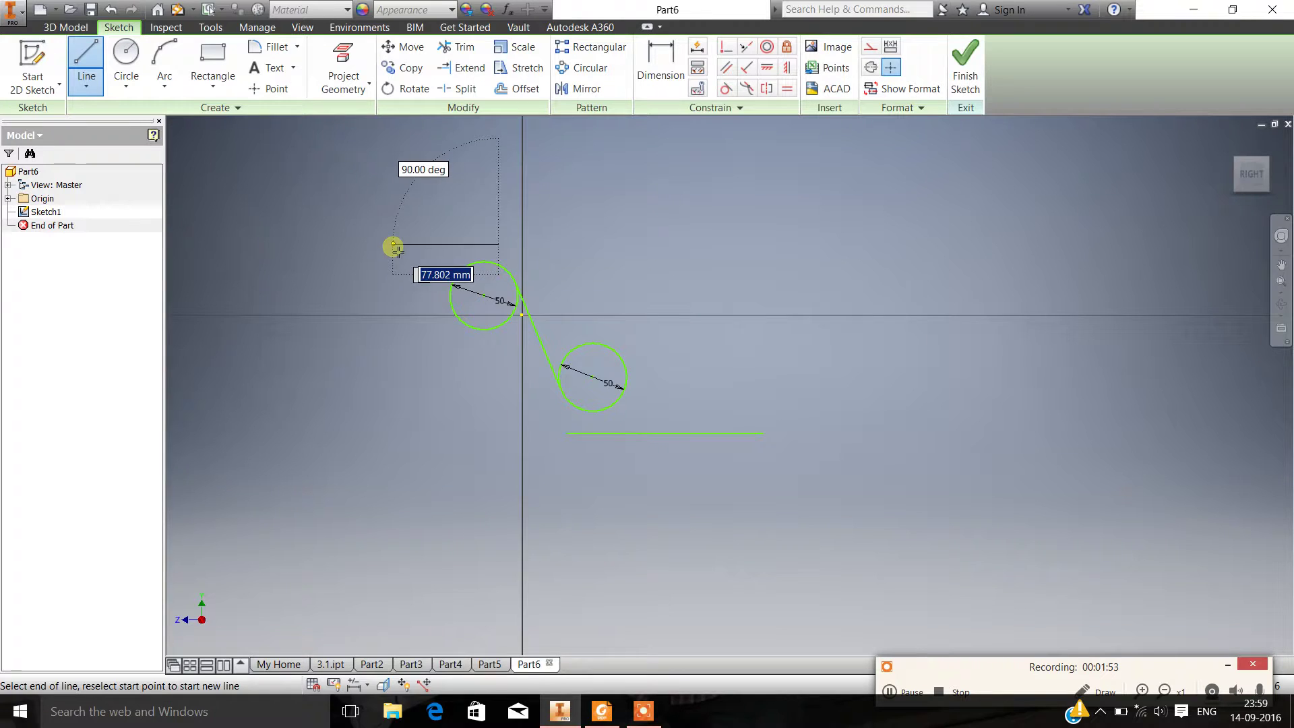
click(395, 243)
key(Escape)
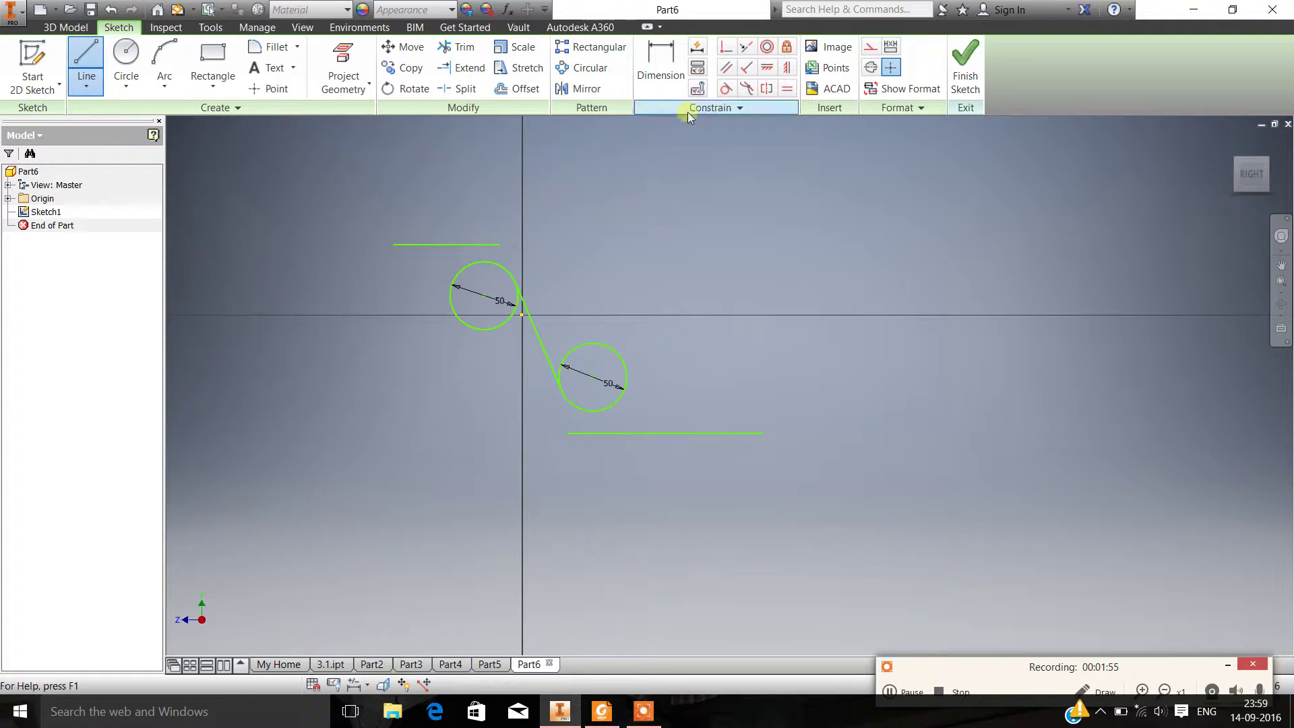
Make the lower horizontal line tangent to the lower circle and the upper horizontal line tangent to the upper circle.
click(723, 90)
click(649, 433)
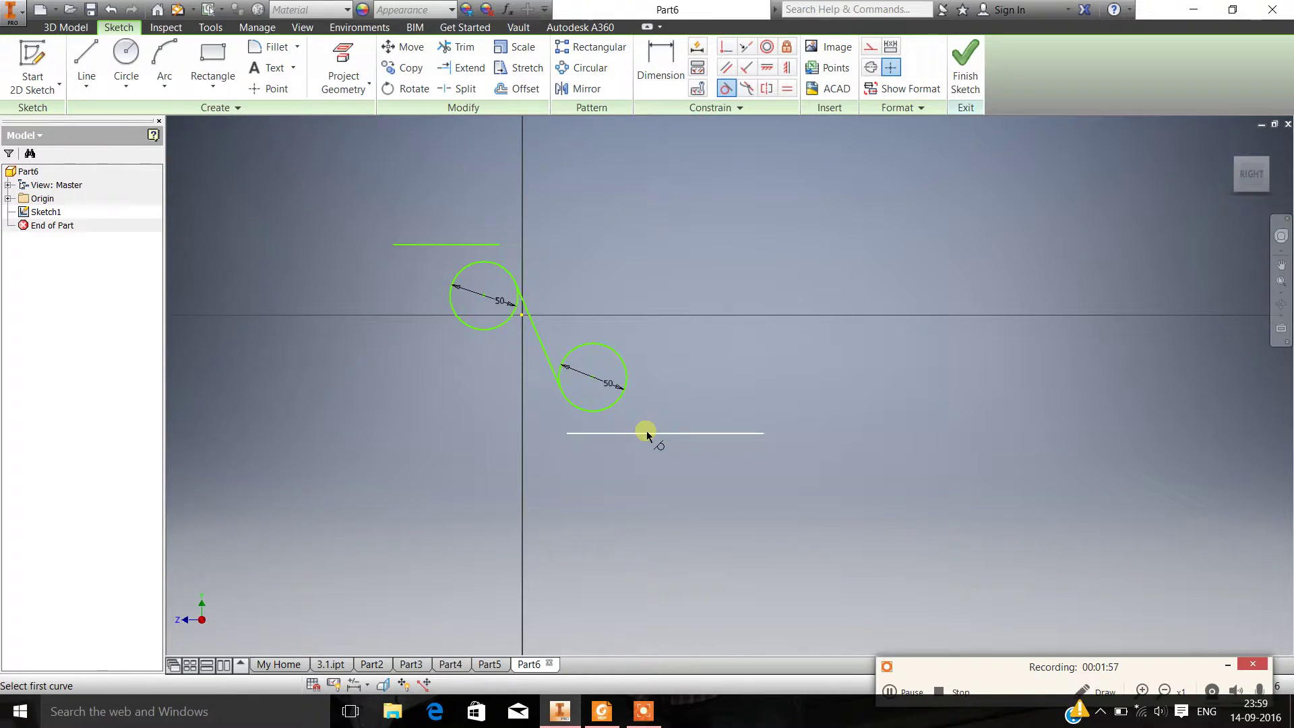
click(574, 405)
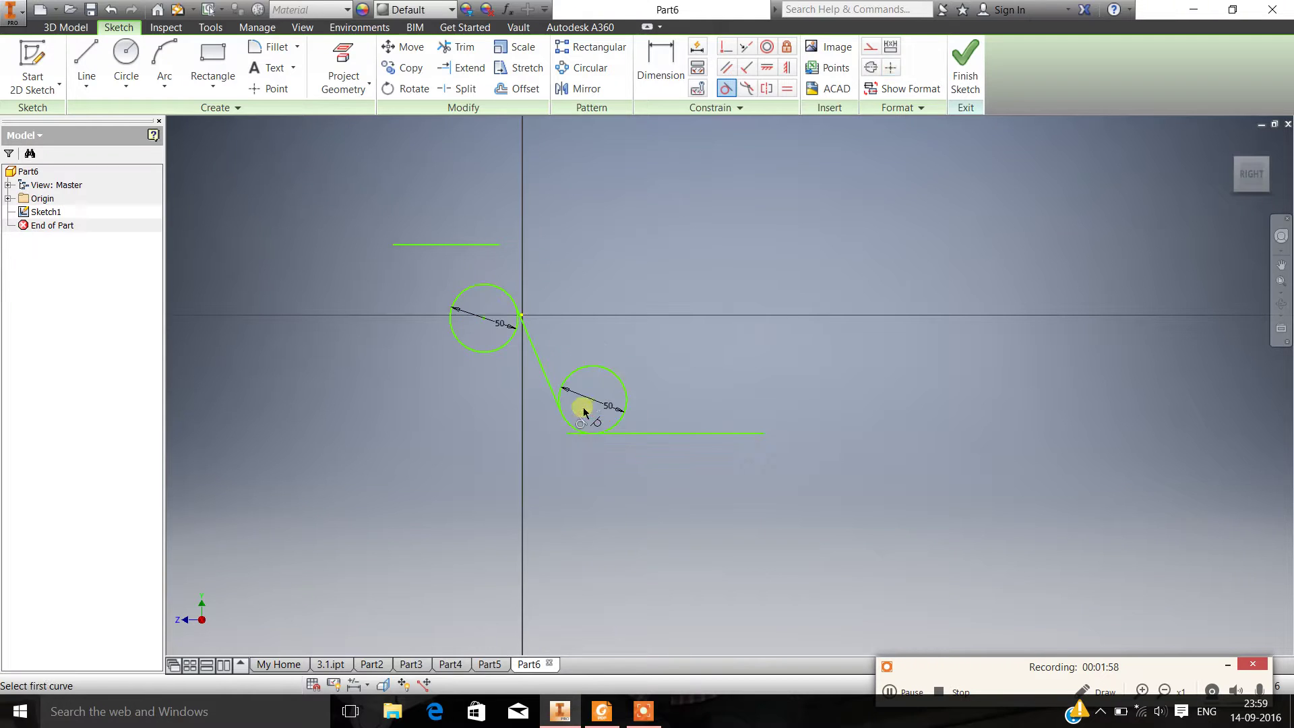
click(461, 247)
click(488, 289)
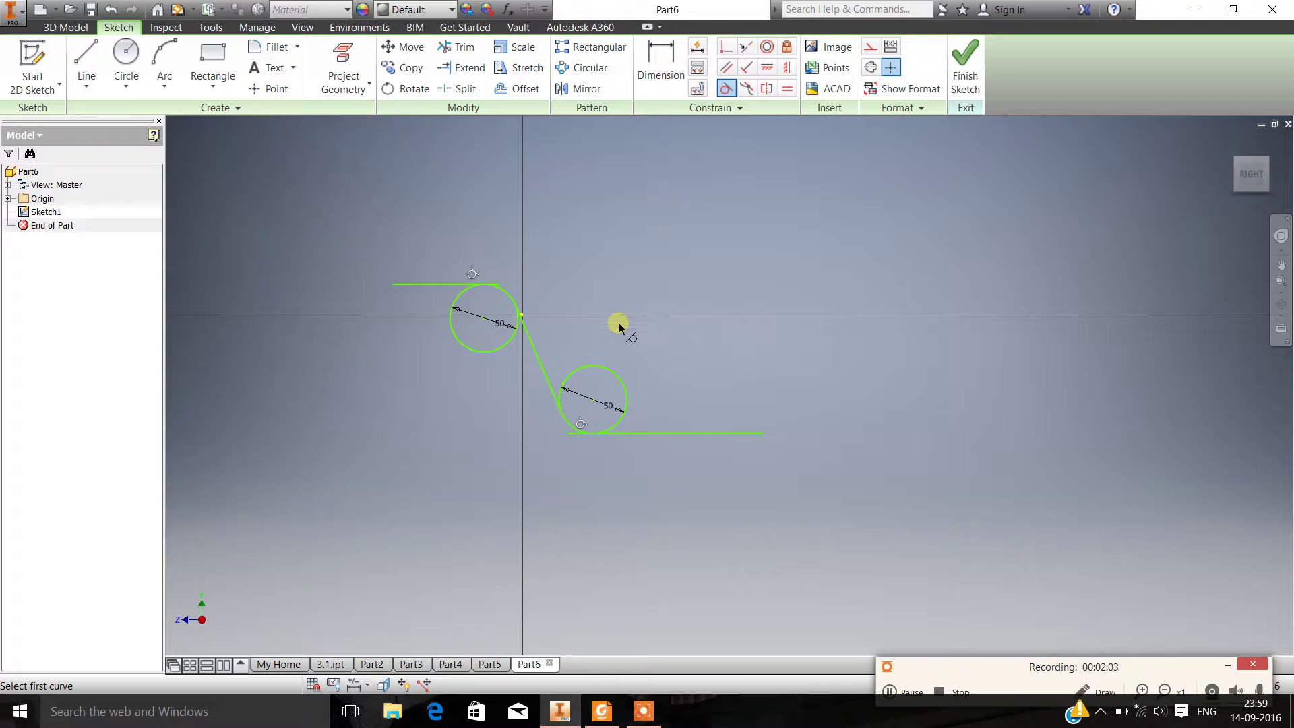
Trim the short overhanging ends of both horizontal lines back to their tangent points on the circles.
click(458, 47)
scroll(621, 526, down, 3)
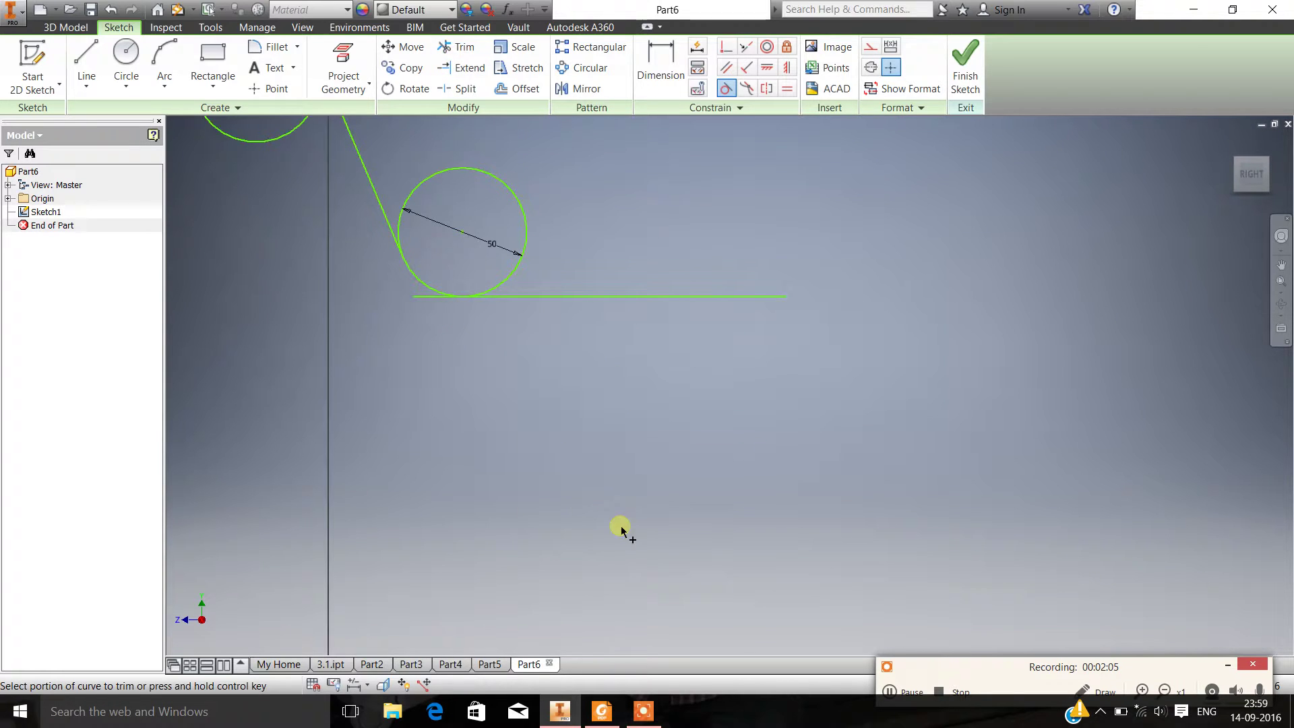
click(427, 301)
scroll(427, 298, up, 5)
scroll(413, 283, down, 4)
scroll(415, 287, down, 3)
scroll(425, 288, up, 5)
scroll(427, 288, down, 1)
Dimension the lower horizontal line and set its length to 20 mm.
click(653, 48)
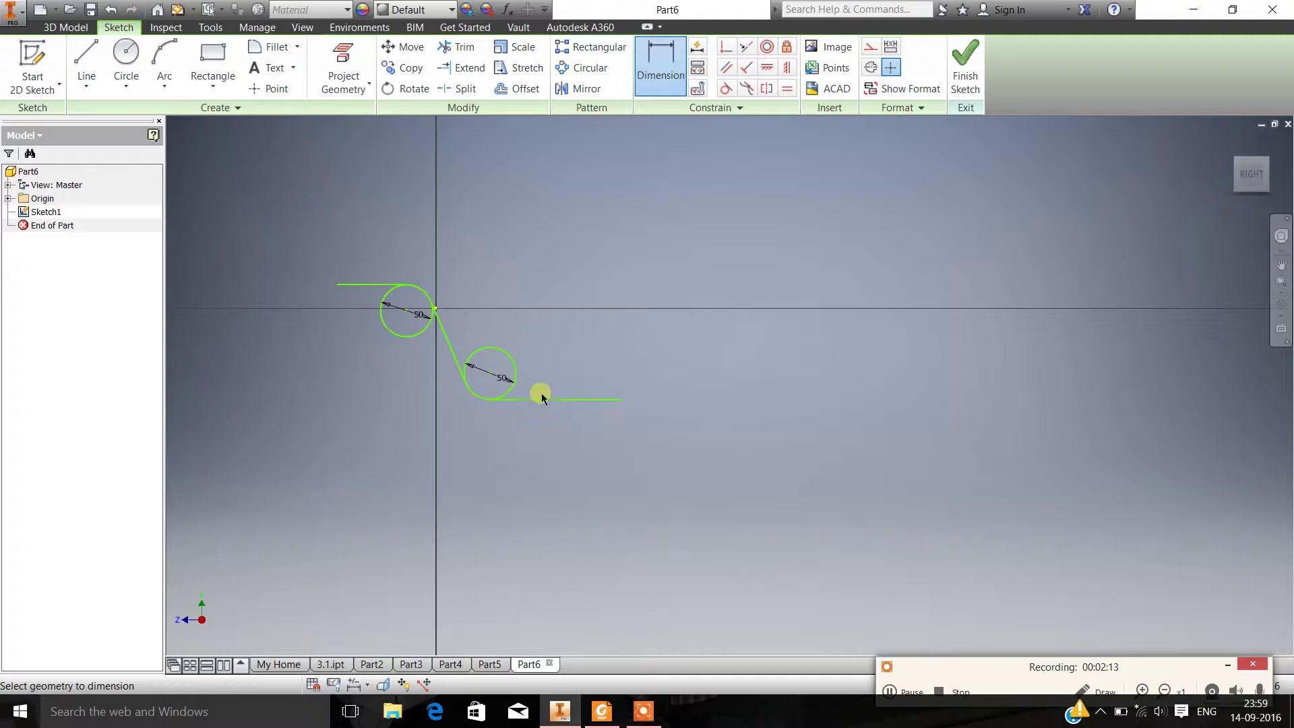
click(543, 399)
click(549, 514)
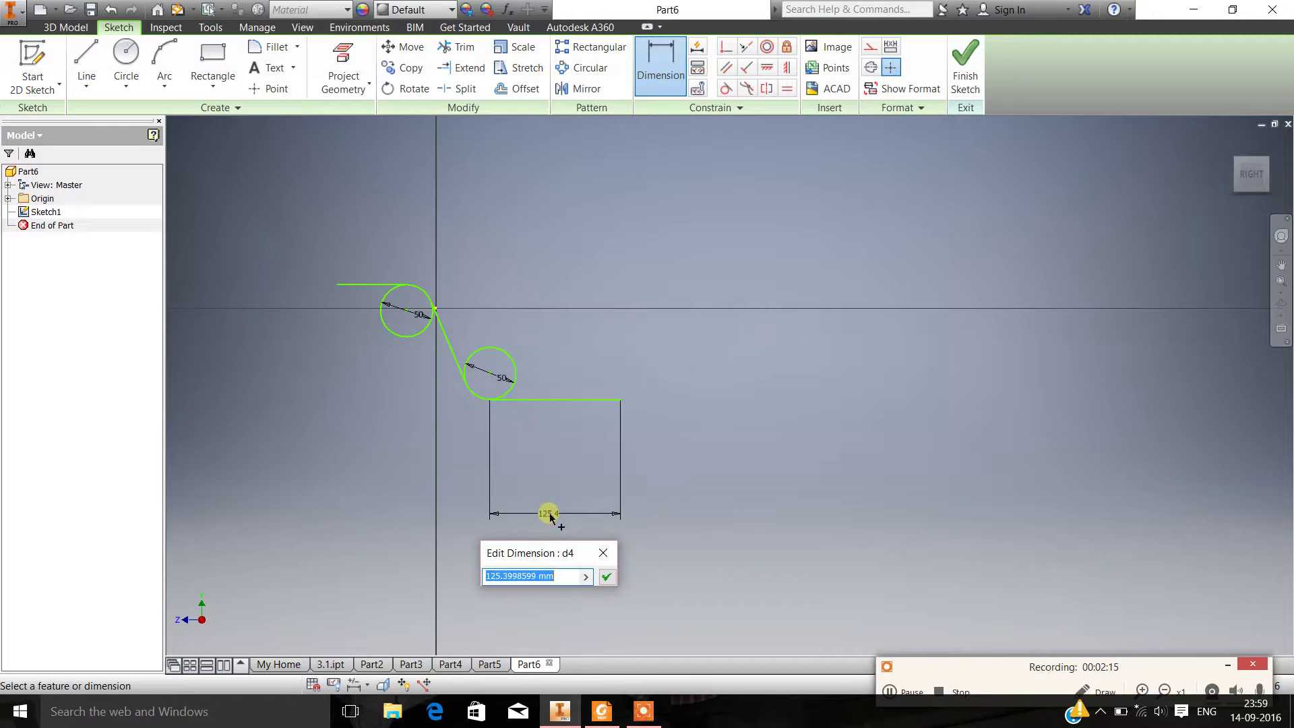
text(20)
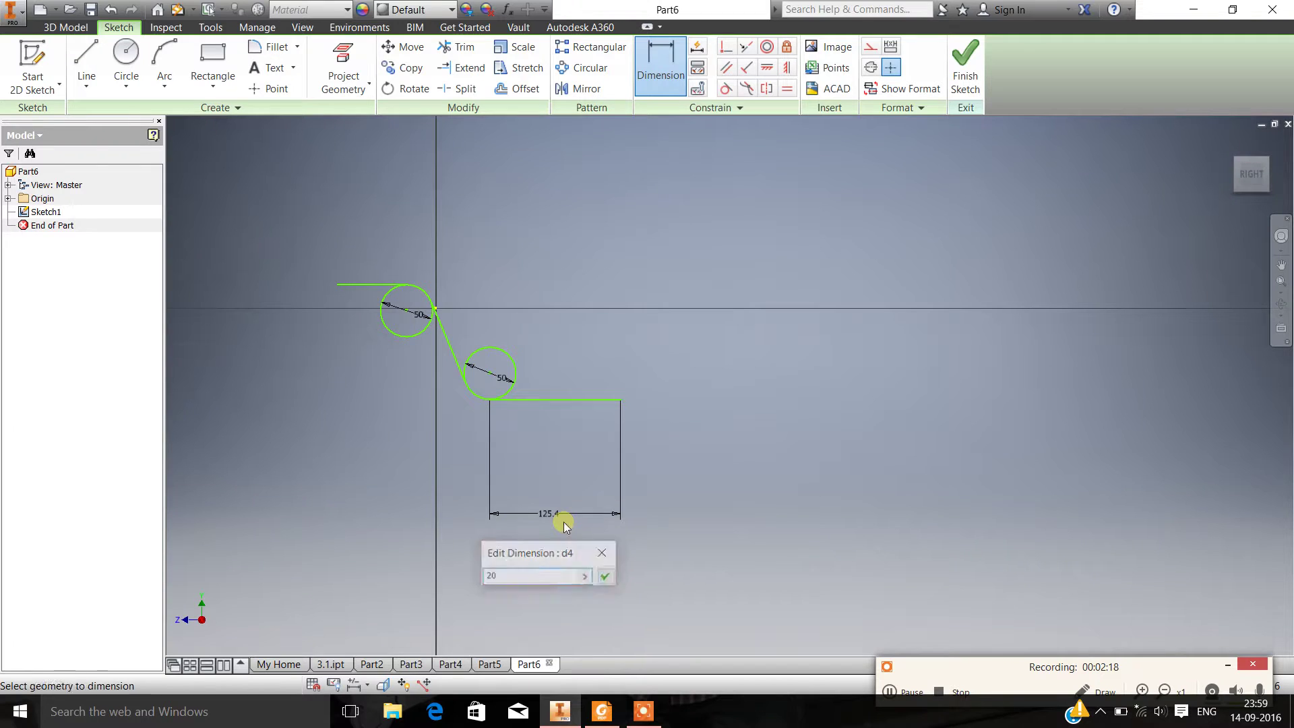
key(Return)
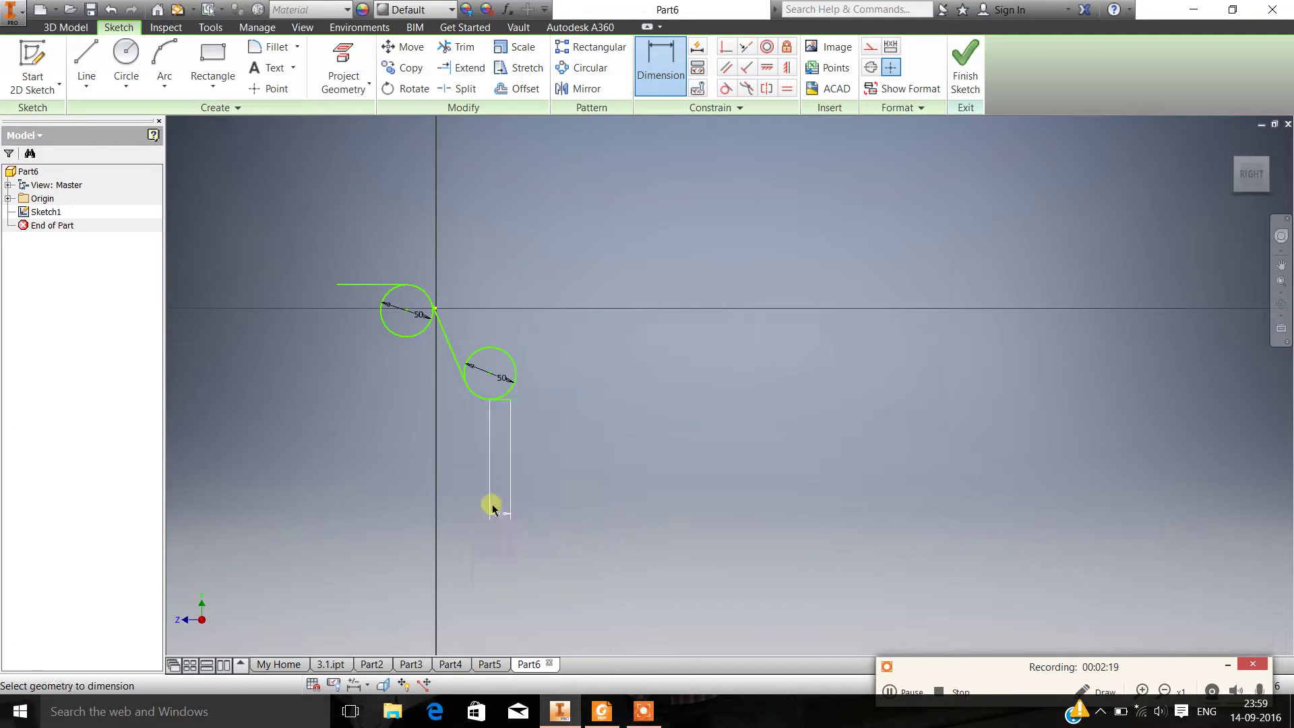
Dimension the upper horizontal line and set its length to 20 mm.
scroll(355, 289, up, 5)
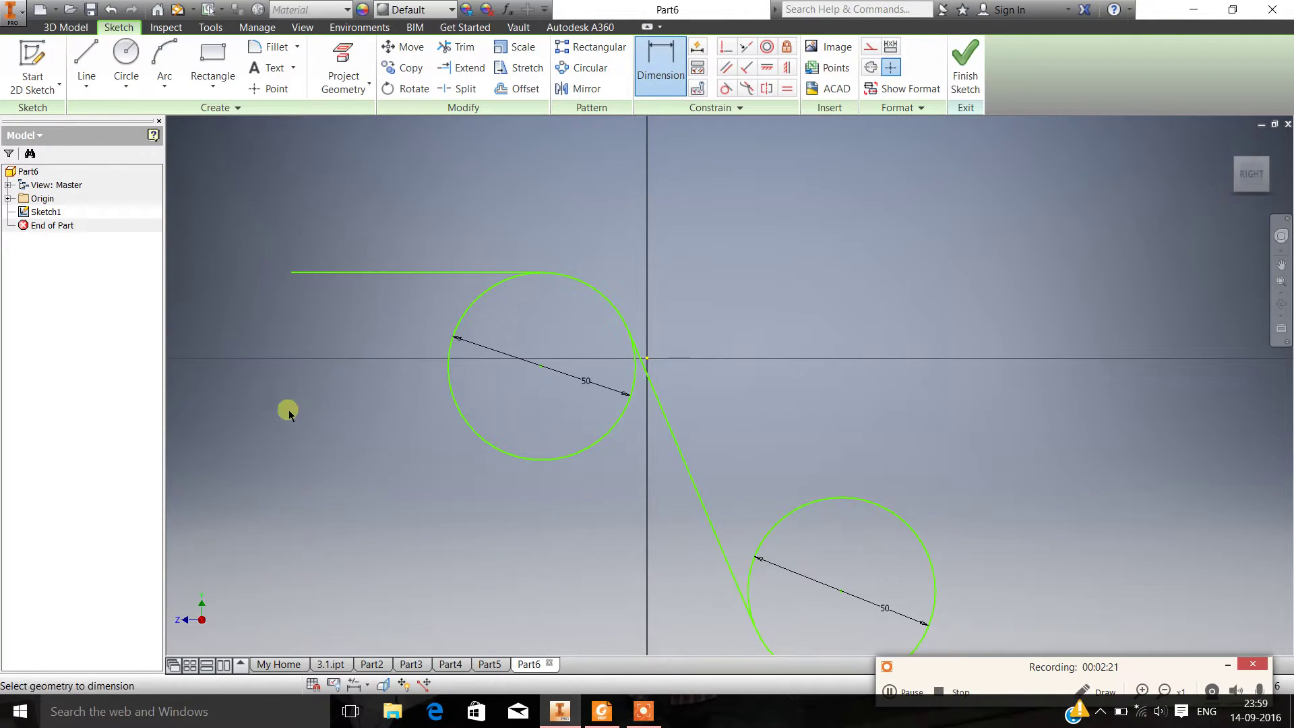
click(371, 273)
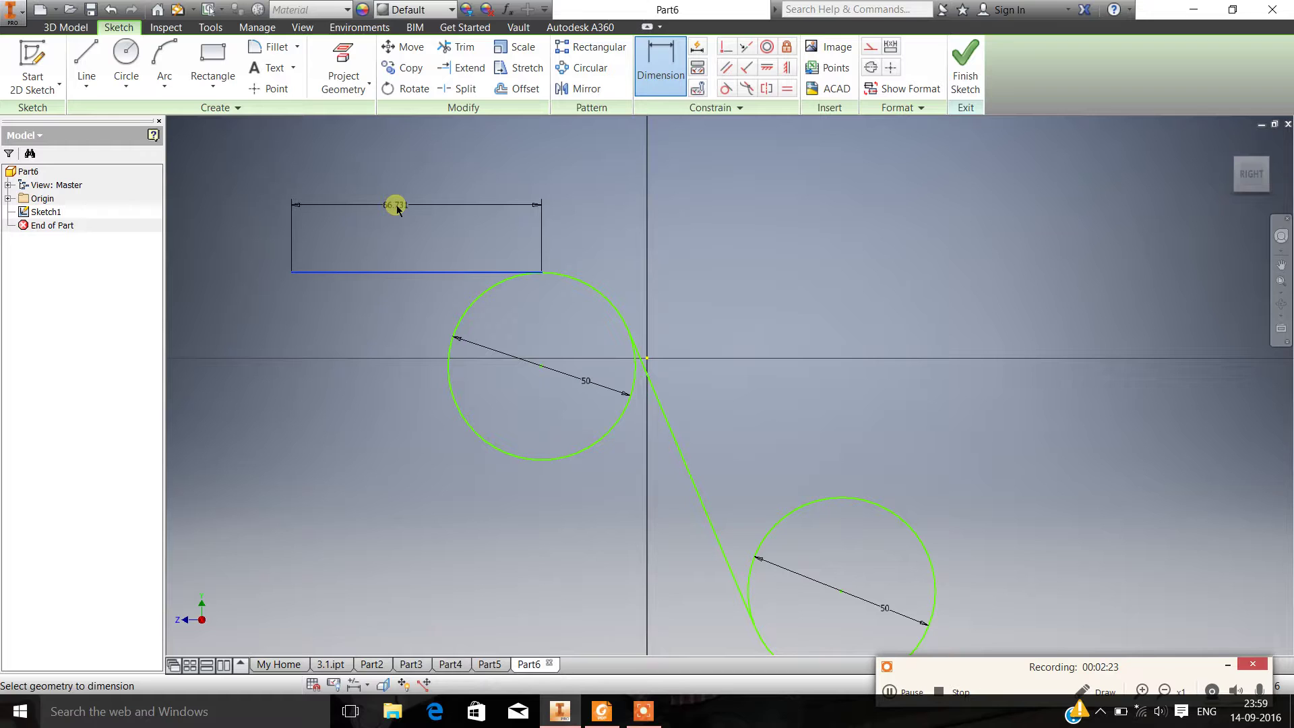
click(395, 204)
text(20)
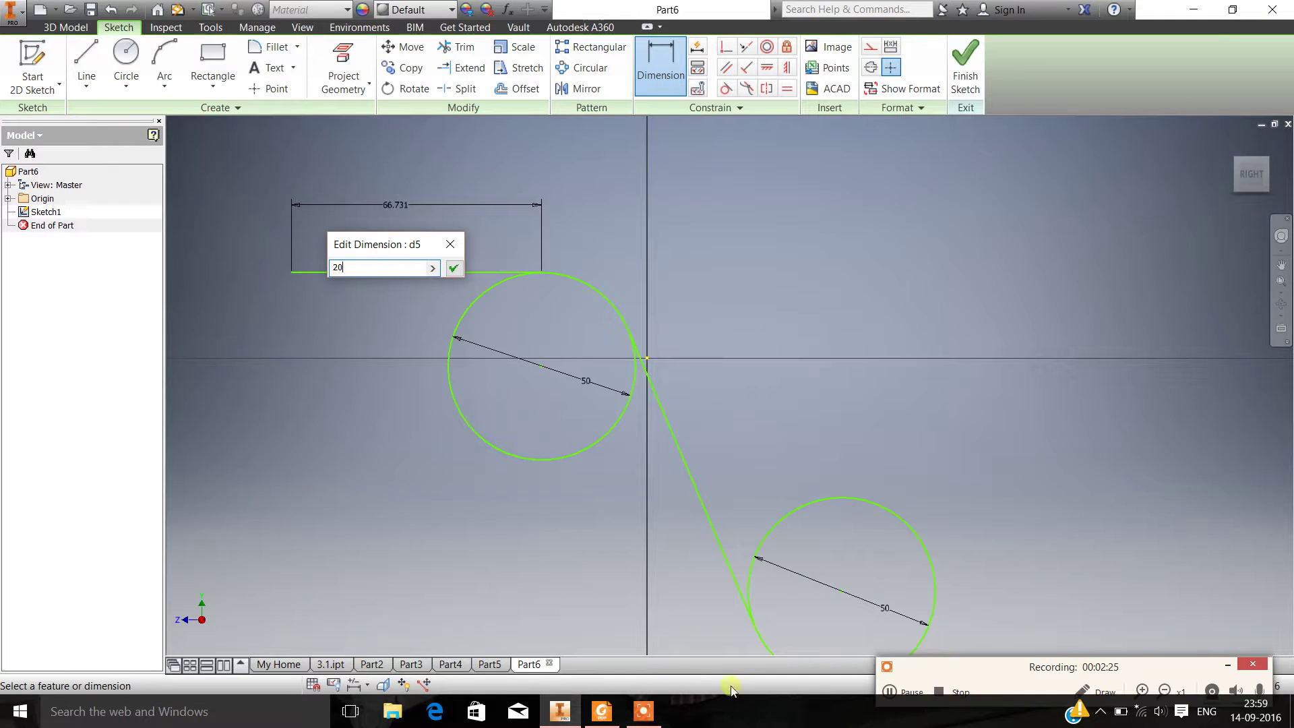
click(922, 699)
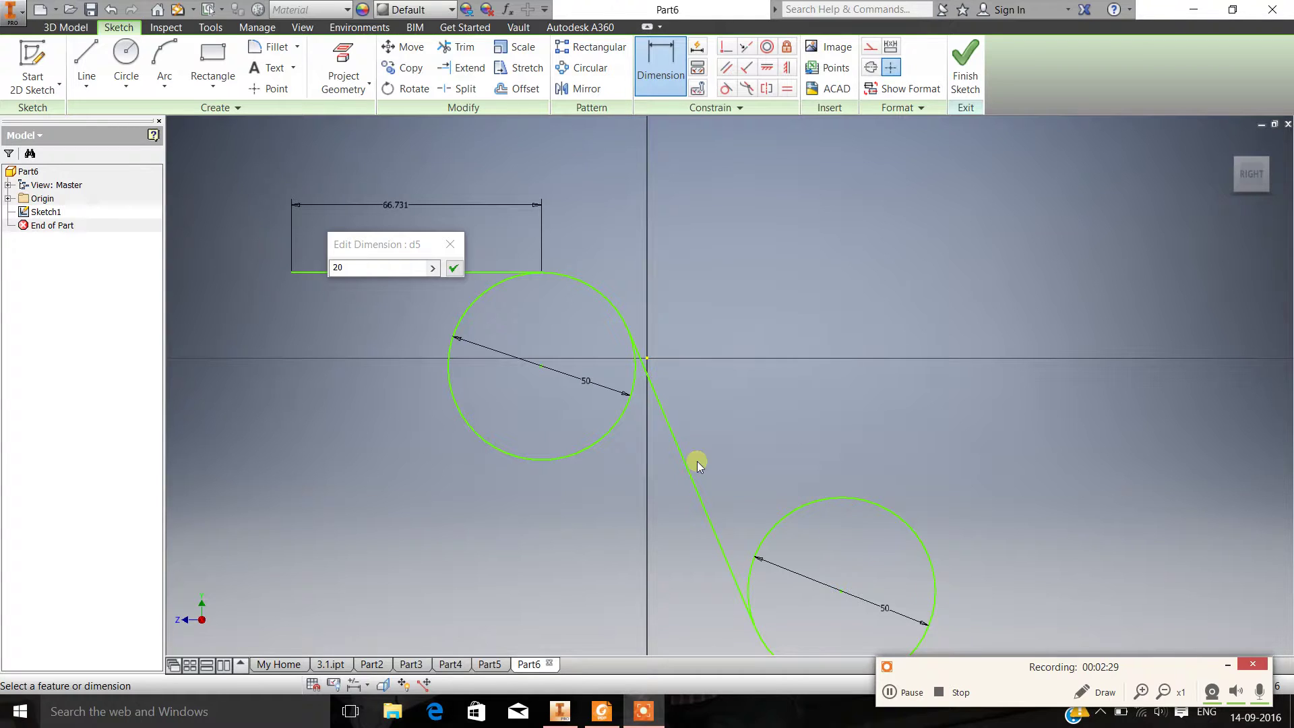
click(447, 269)
scroll(708, 396, down, 3)
scroll(917, 563, up, 3)
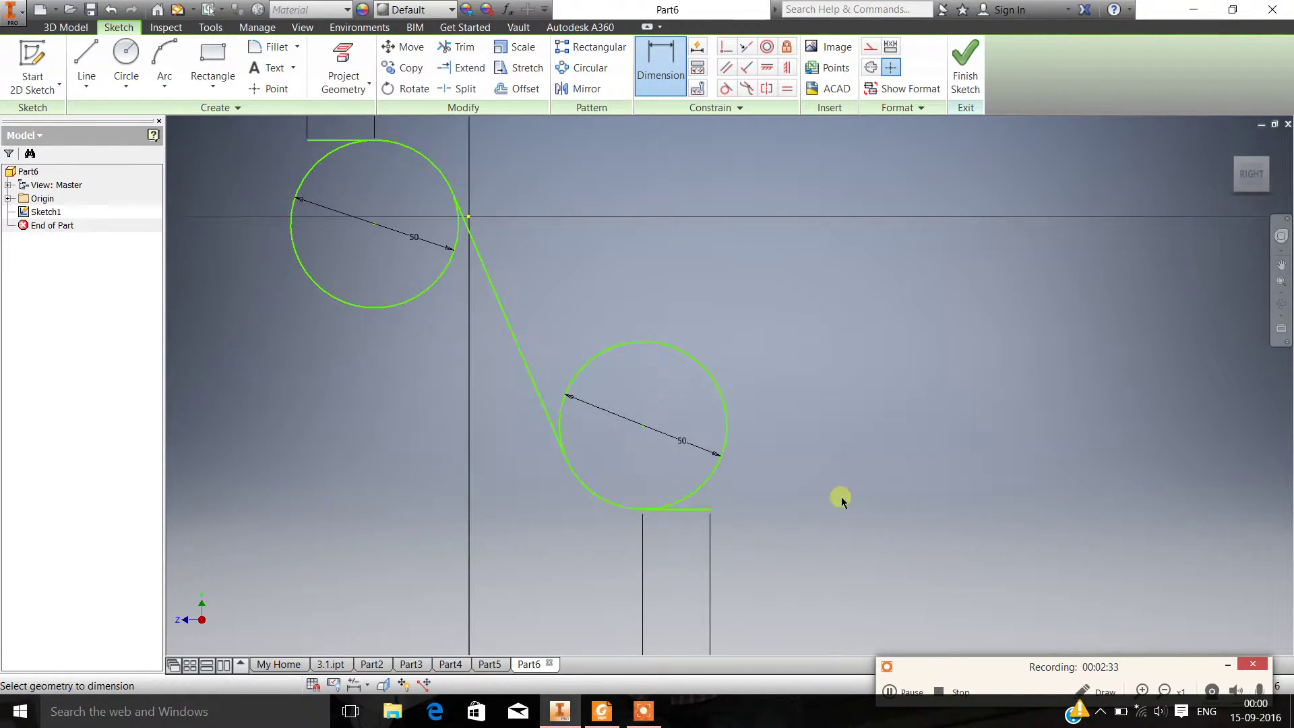
Trim away the outer arcs of both 50 mm circles to leave one continuous S-shaped path, and finish the sketch.
click(458, 46)
click(410, 302)
click(689, 362)
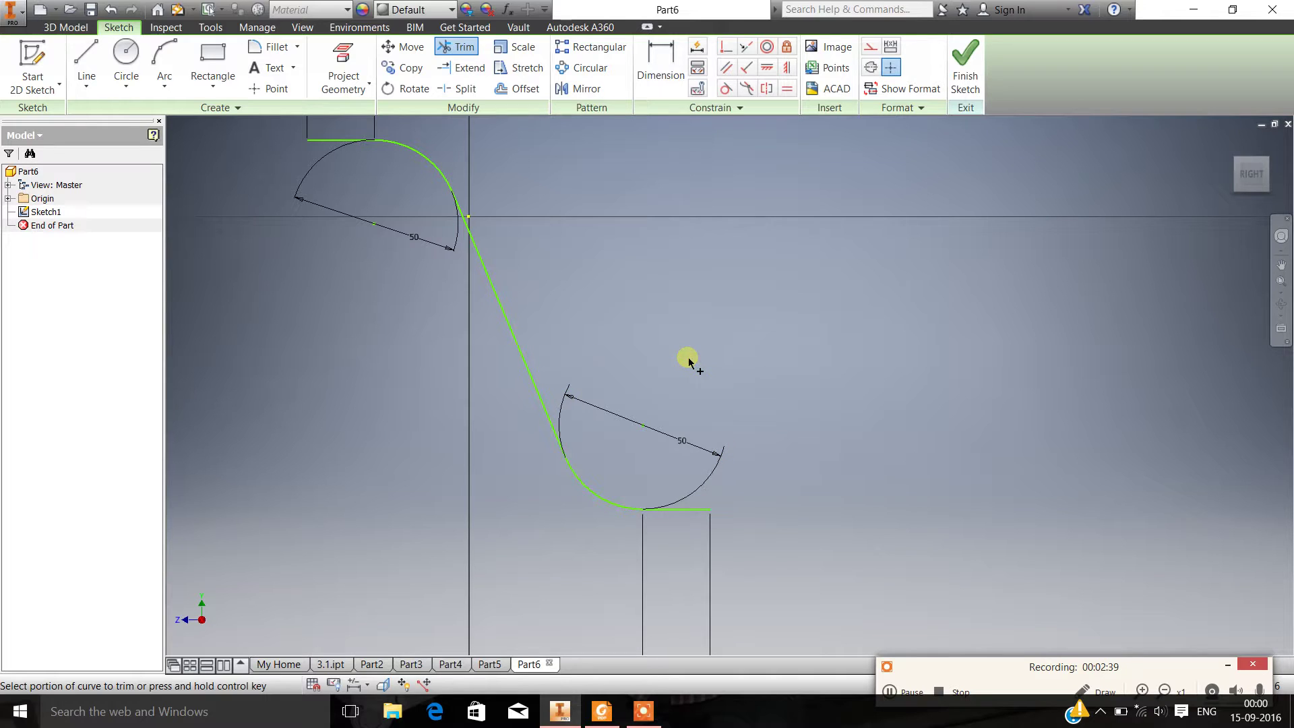
click(965, 64)
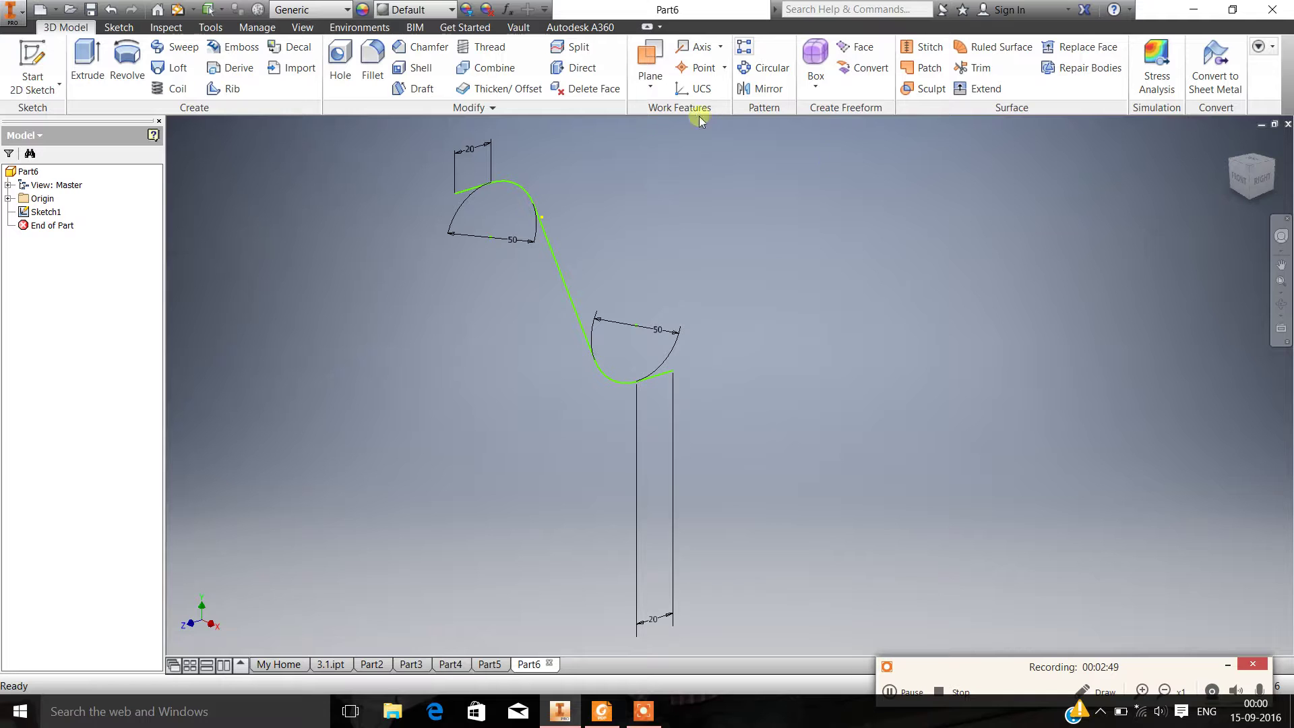
Create a work plane normal to the lower 20 mm horizontal line through its free endpoint.
click(651, 84)
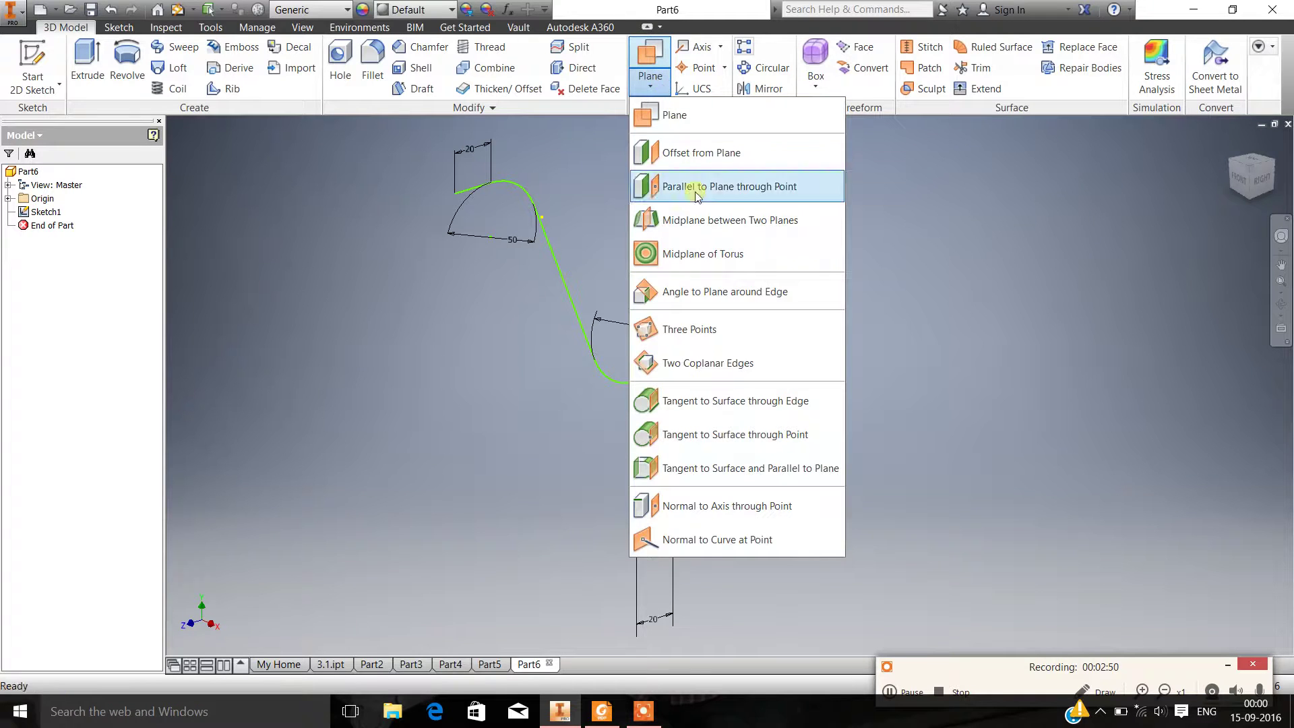
click(752, 507)
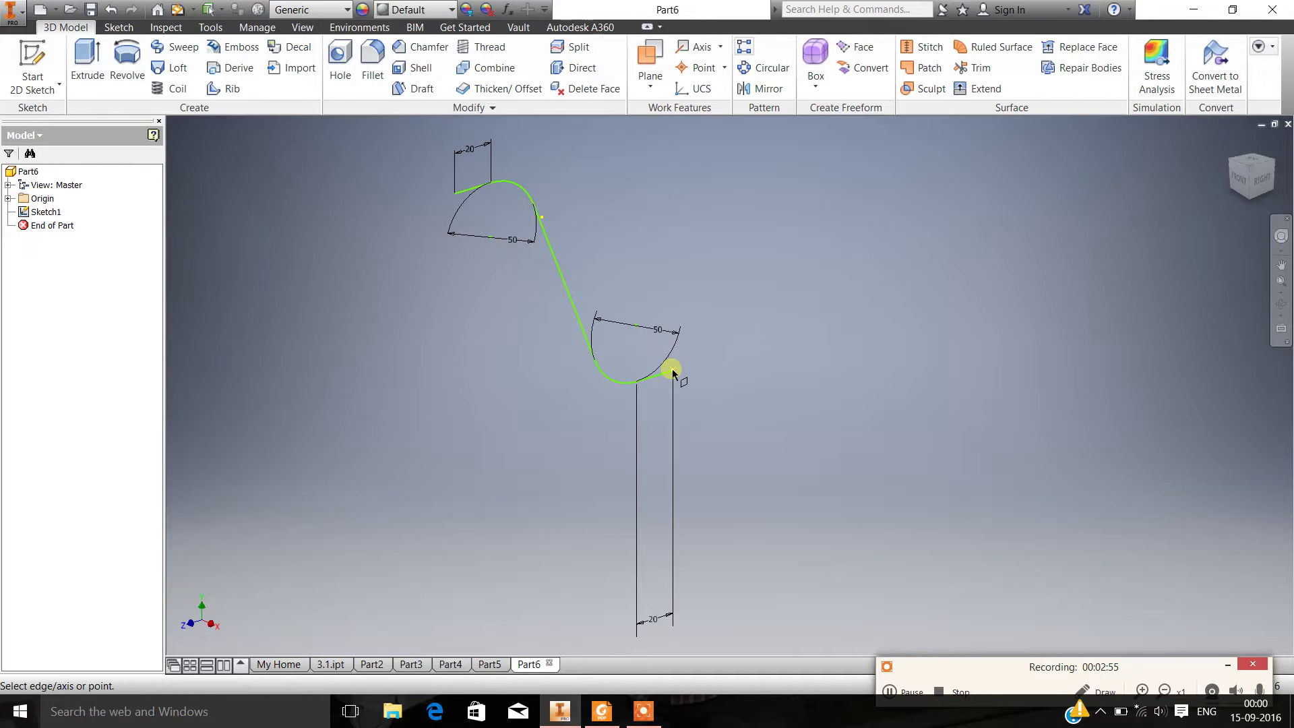
click(673, 372)
scroll(687, 345, up, 5)
scroll(693, 366, down, 3)
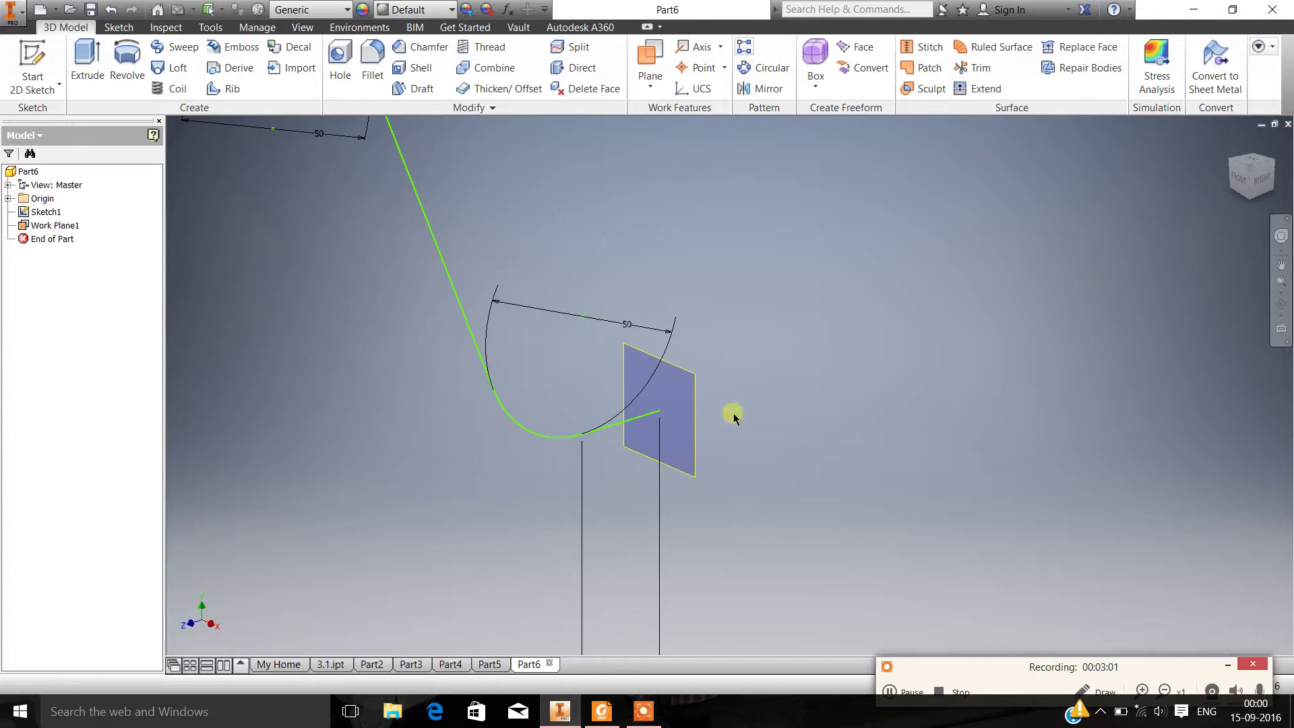
Start a sketch on the lower work plane and draw an ellipse centred on the path's endpoint, with a horizontal semi-axis of about 9 mm.
click(56, 87)
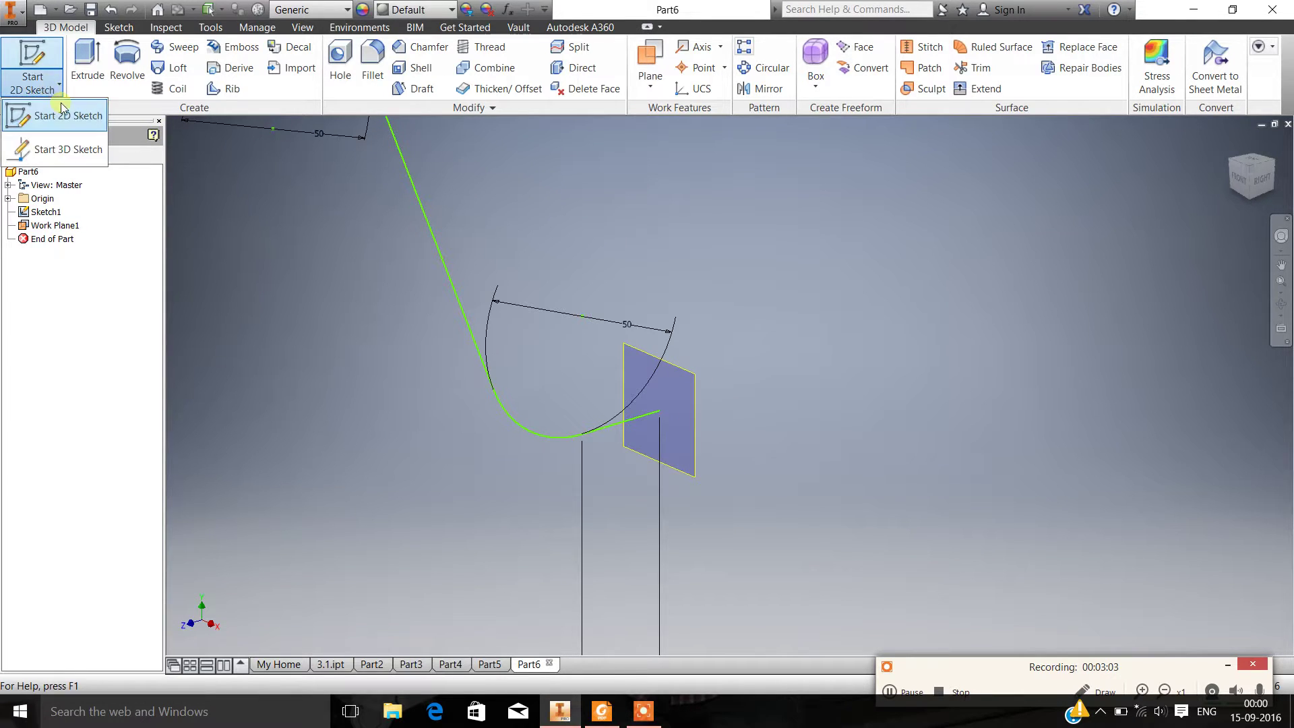
click(70, 118)
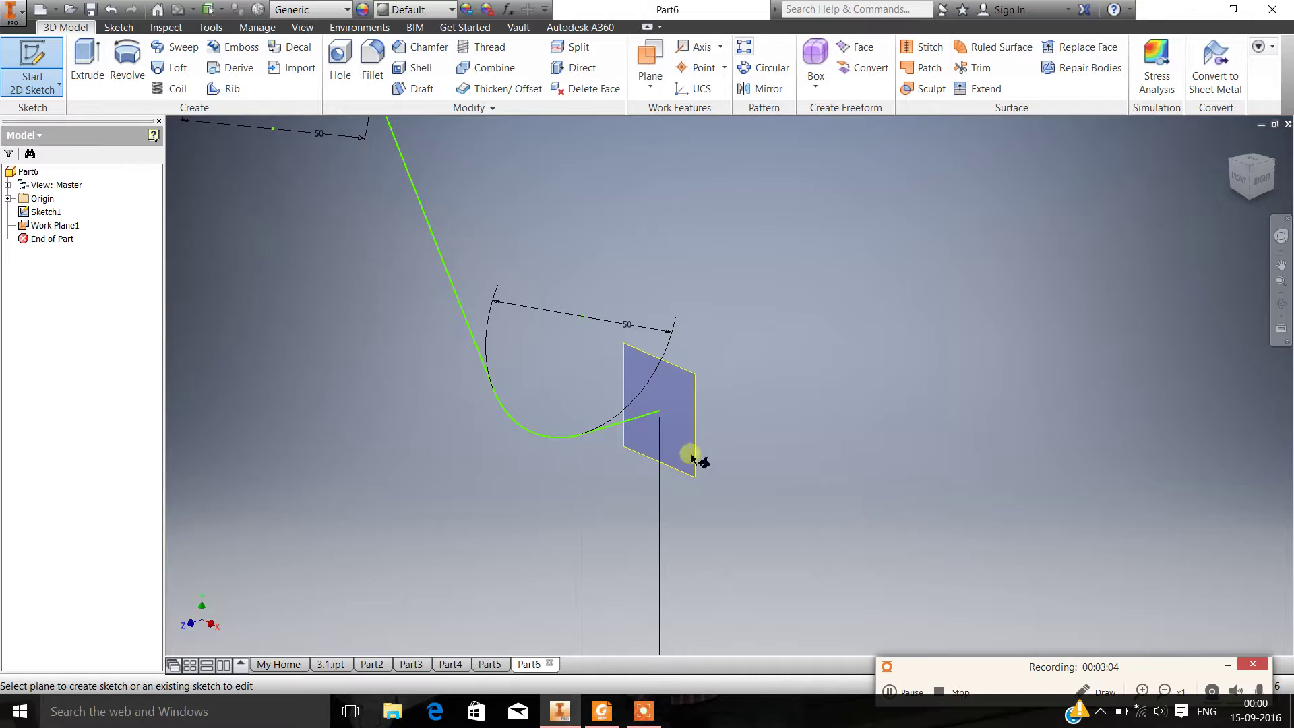
click(696, 375)
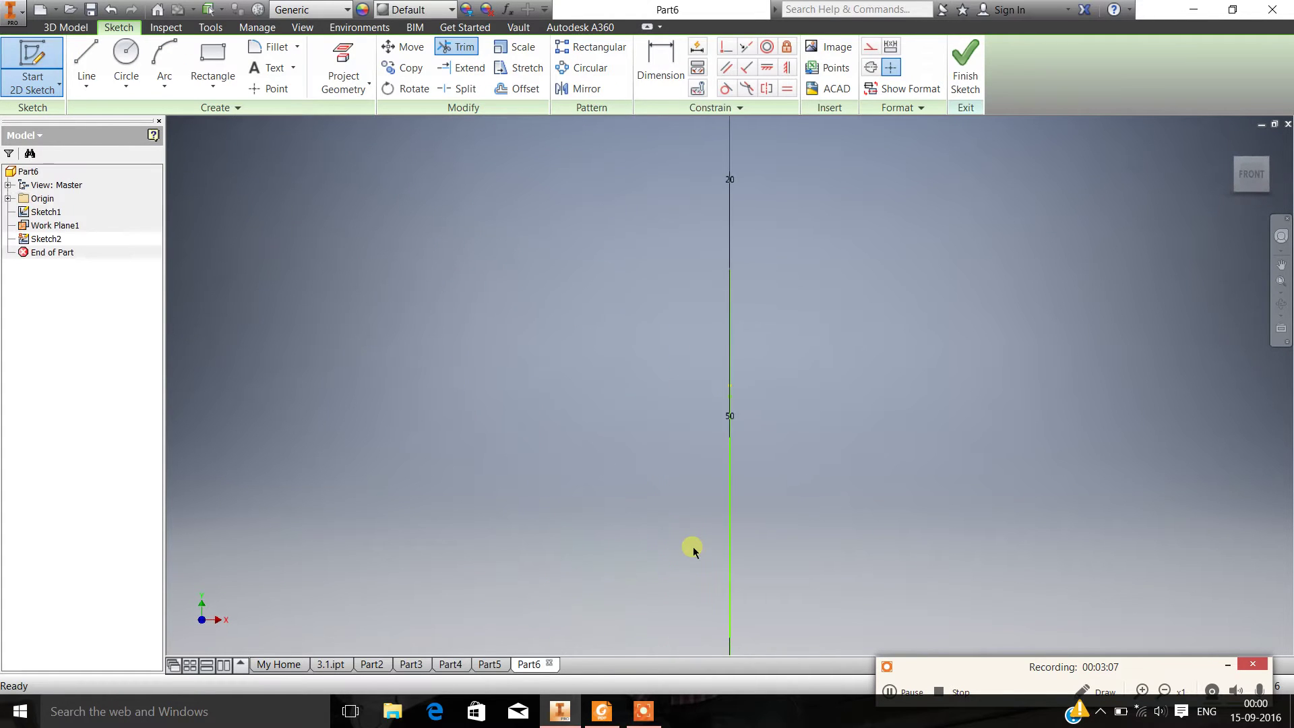
scroll(708, 587, up, 5)
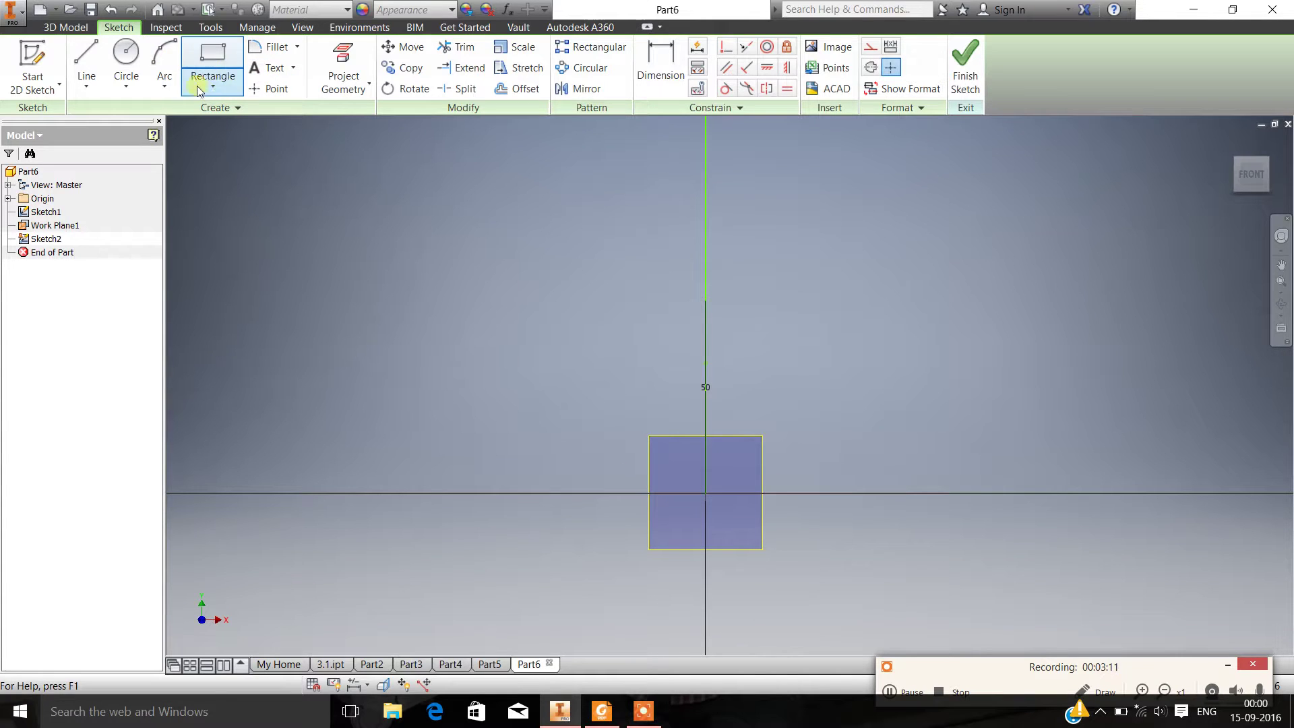
click(140, 88)
click(168, 176)
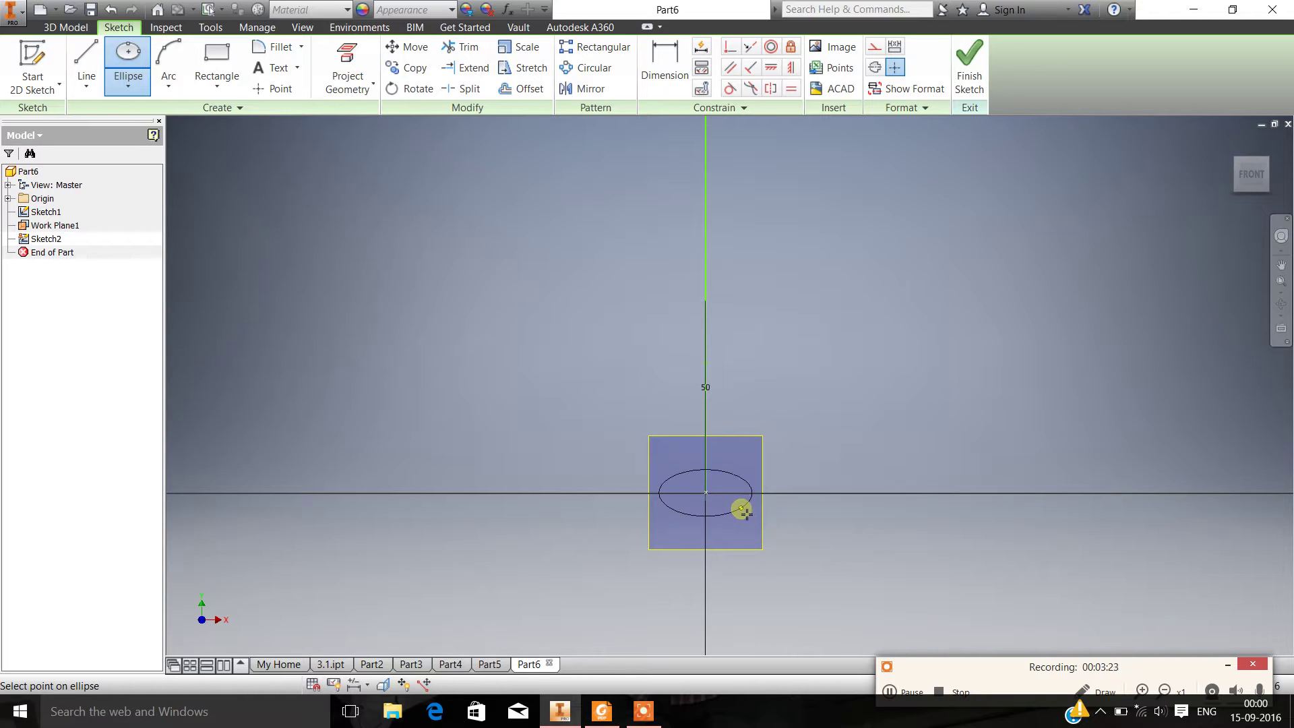
click(738, 515)
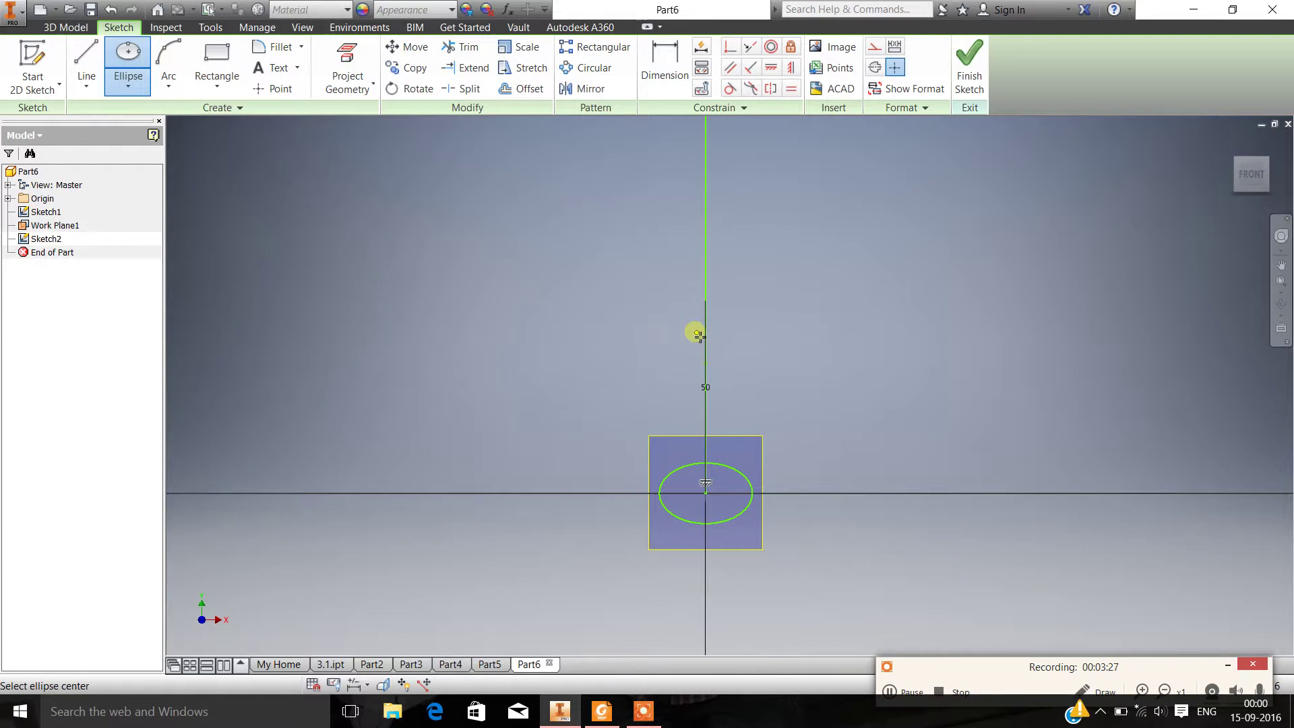
Dimension the ellipse's horizontal semi-axis and set it to 20 mm.
click(665, 67)
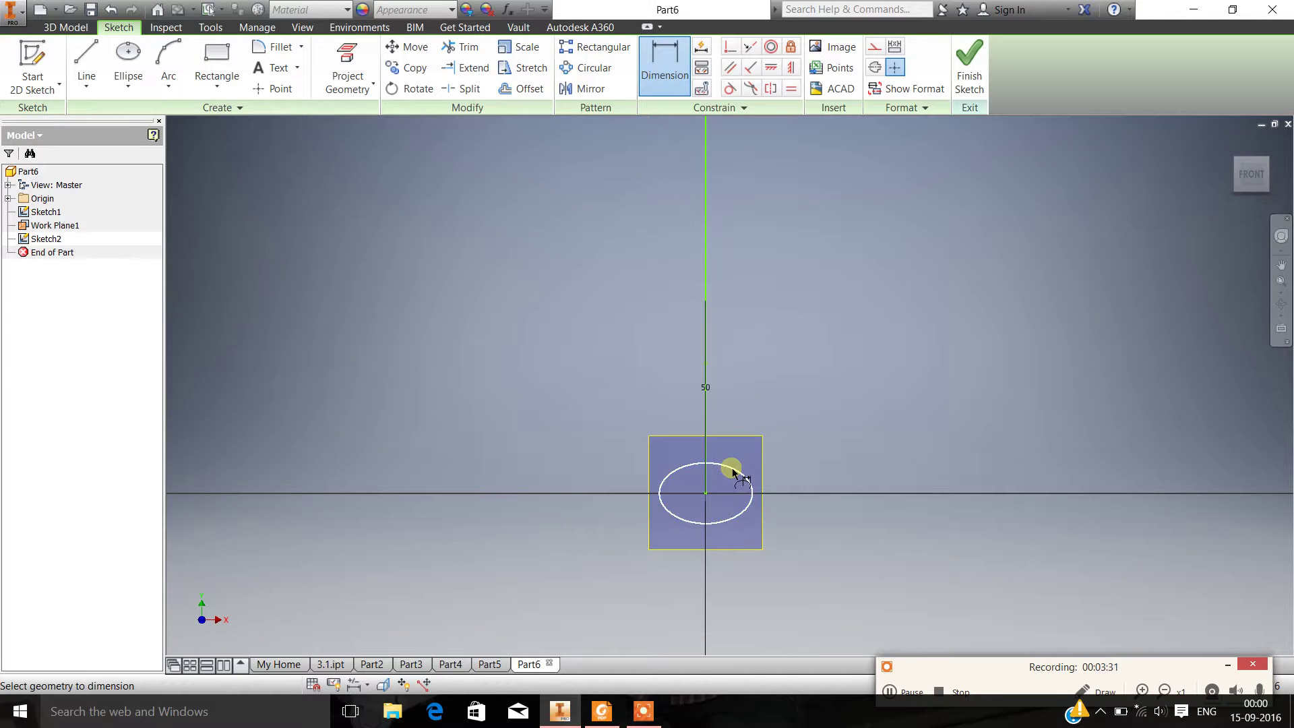
click(734, 470)
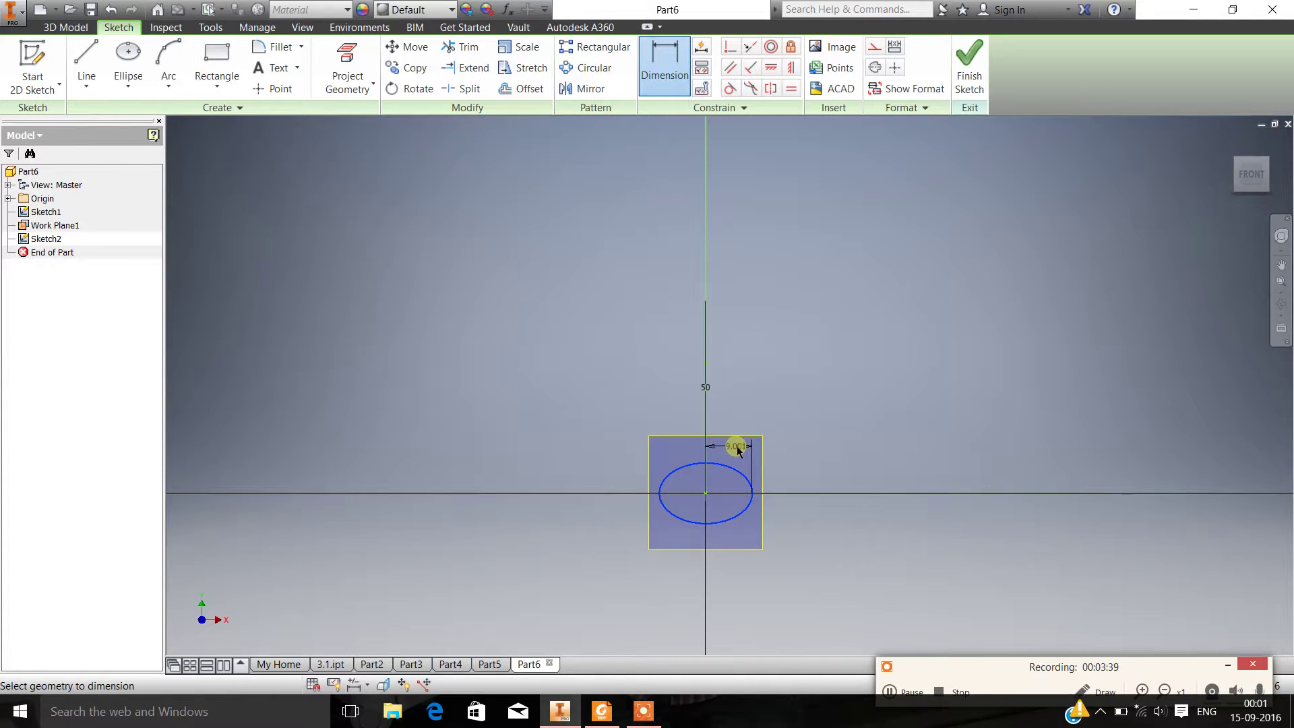
click(737, 450)
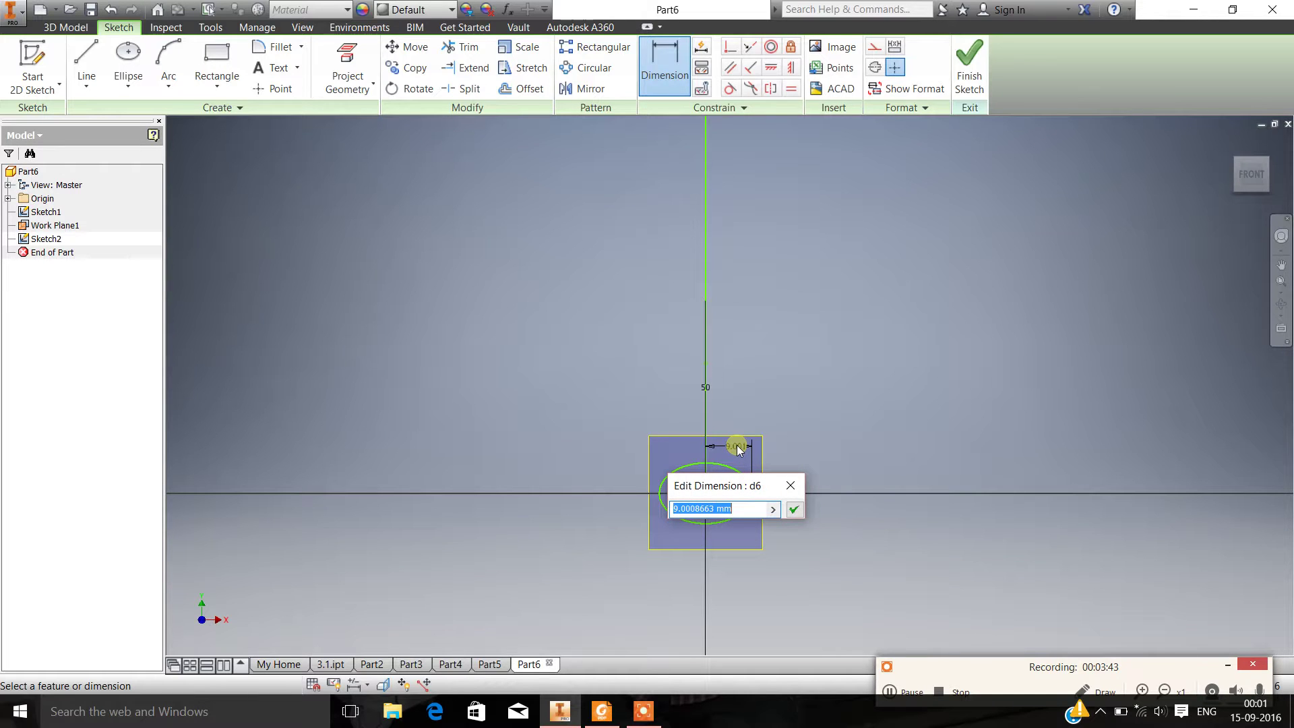
text(20)
key(Return)
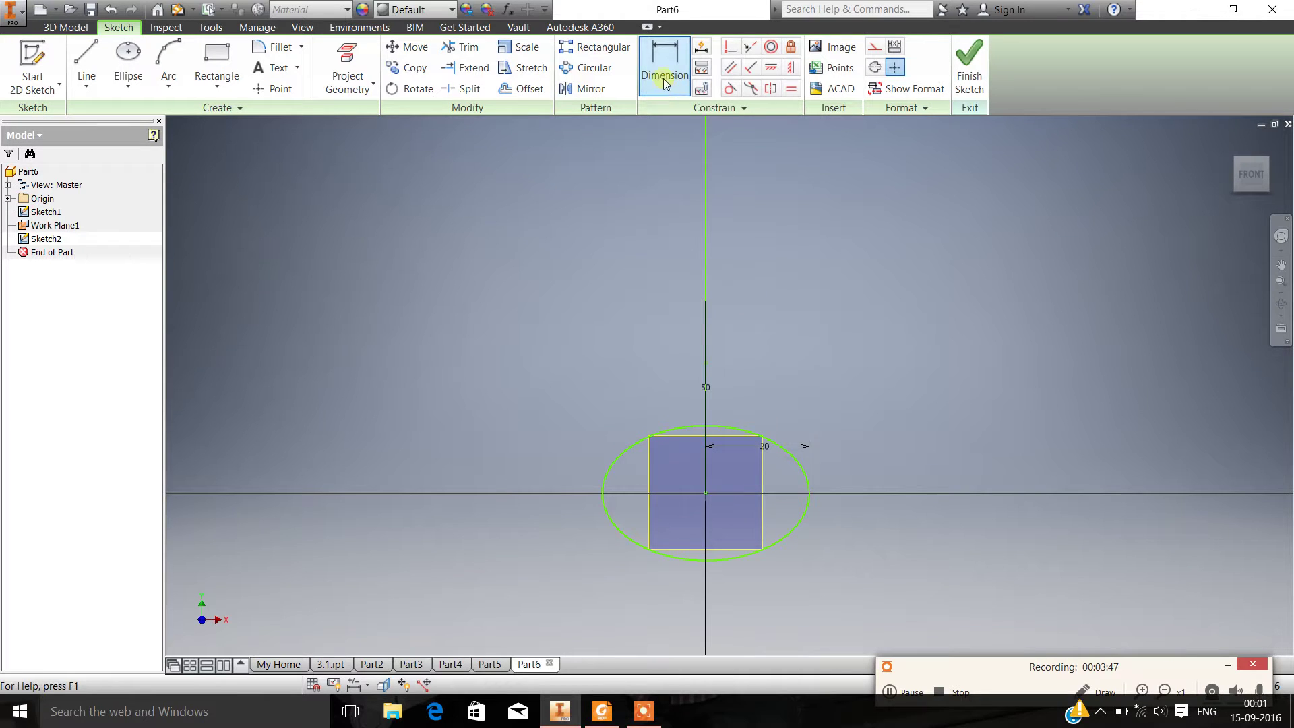
Dimension the ellipse's vertical semi-axis, set it to 10 mm, and finish the sketch.
click(683, 426)
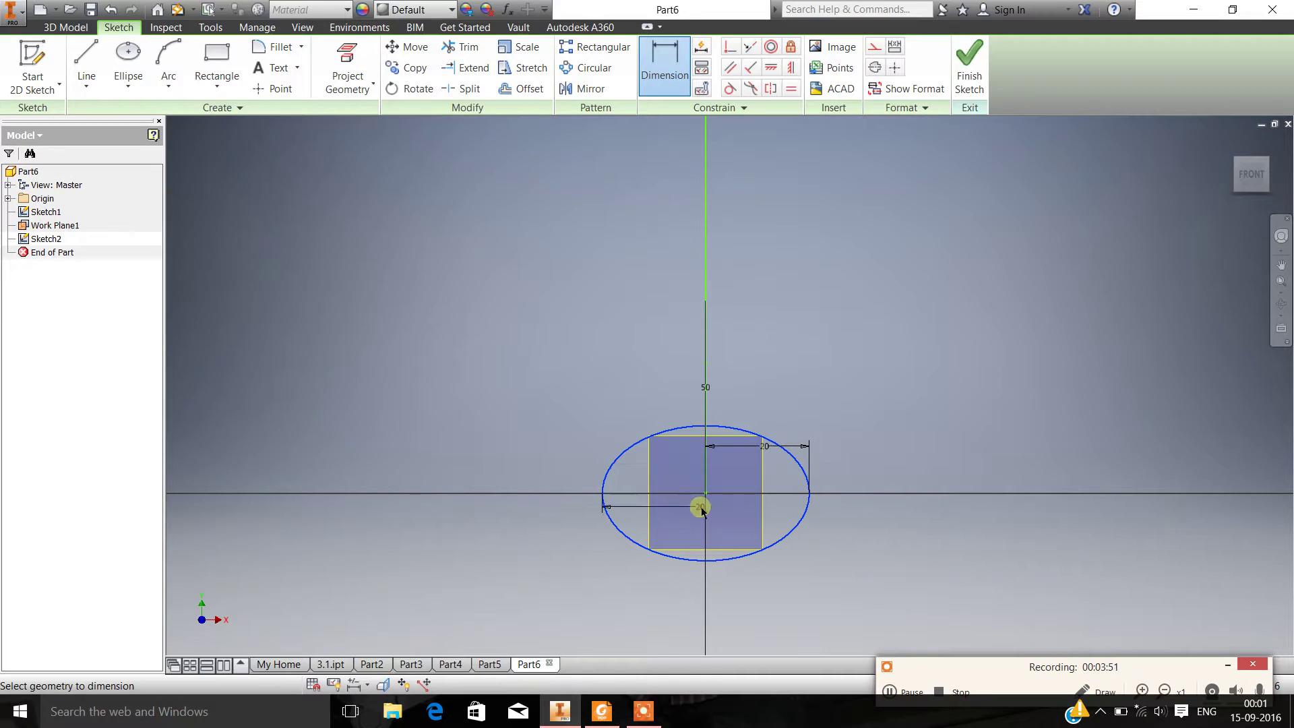
click(570, 472)
text(10)
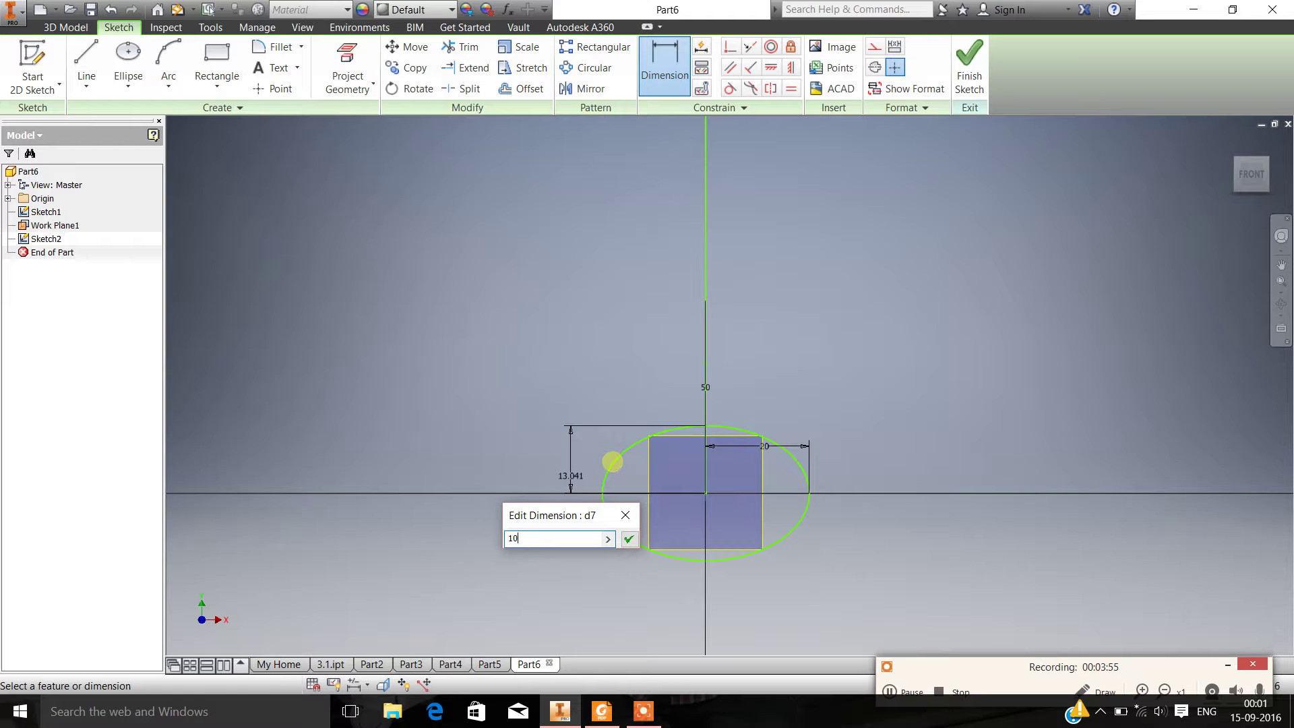
key(Return)
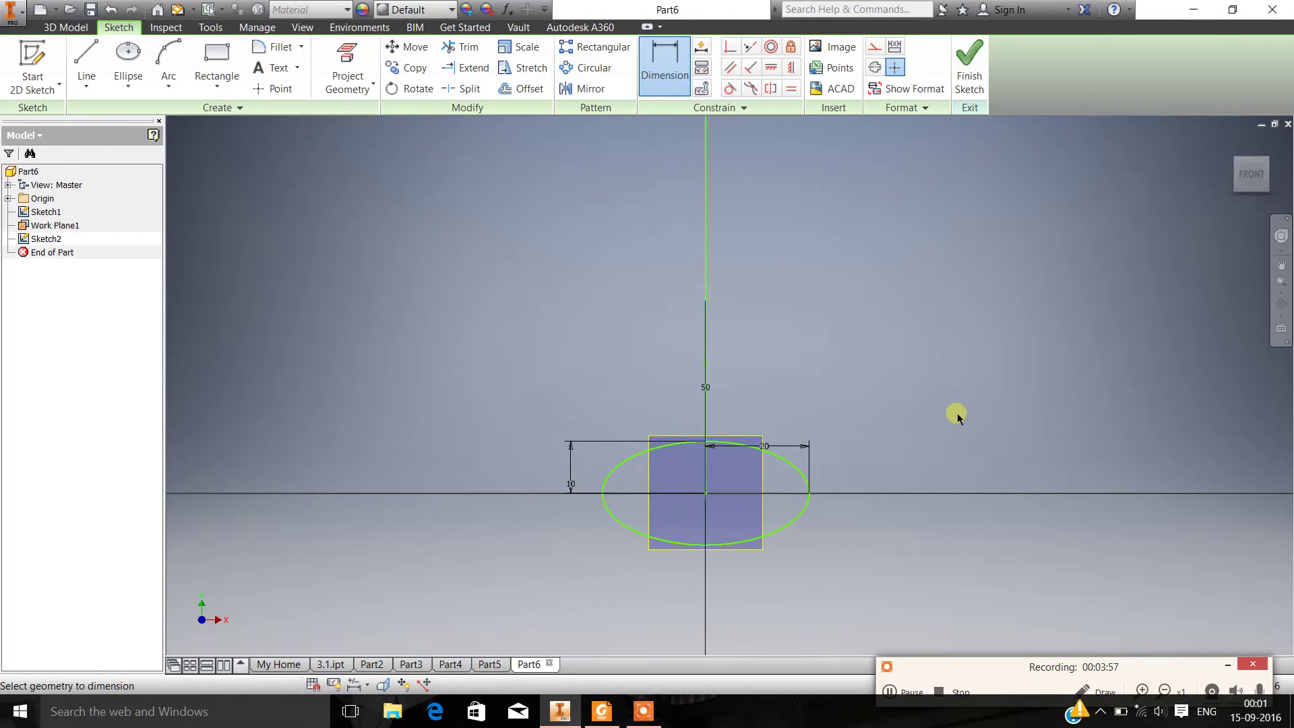
click(969, 68)
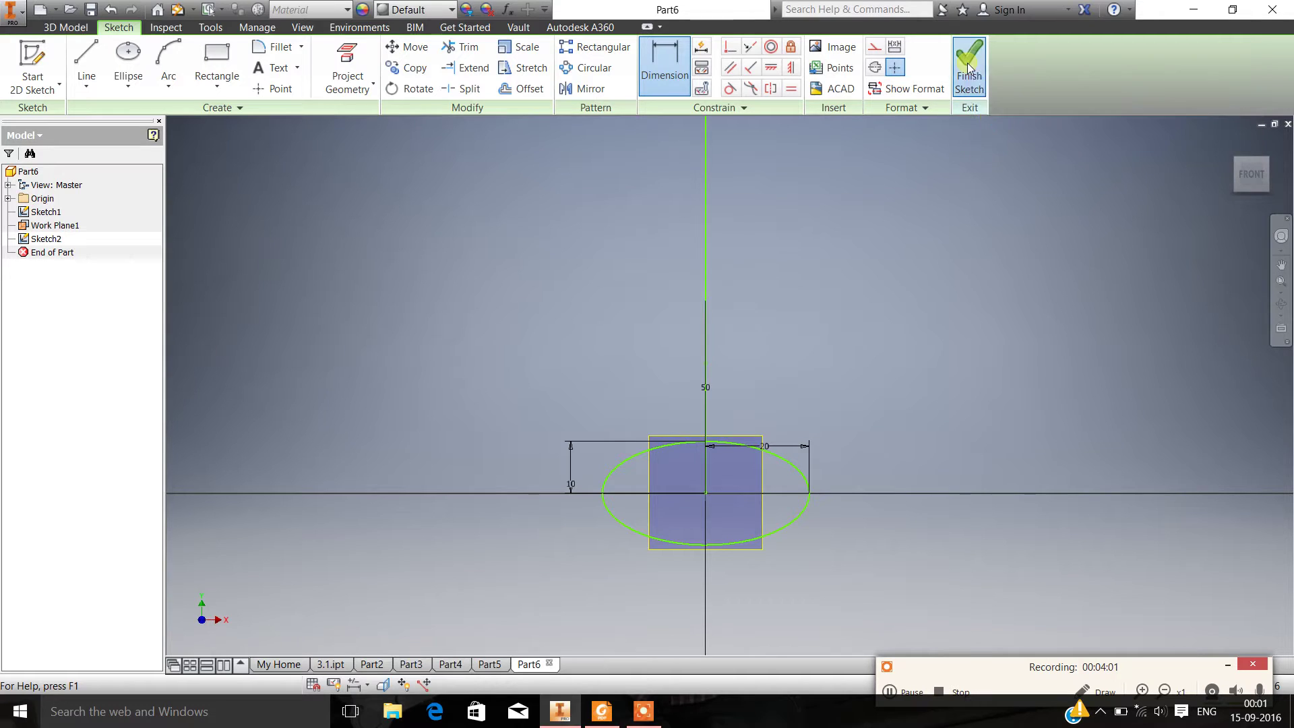
Create a work plane normal to the upper 20 mm horizontal line through its free endpoint.
scroll(576, 350, down, 5)
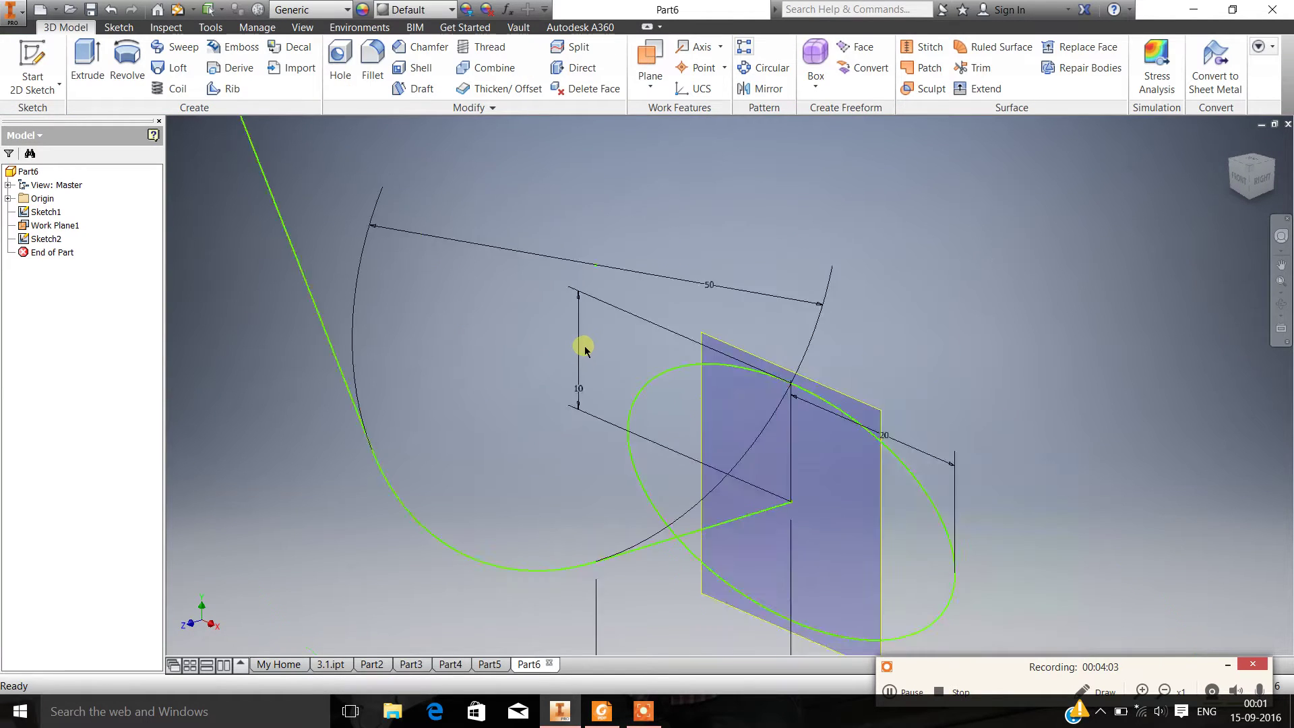
scroll(521, 302, up, 3)
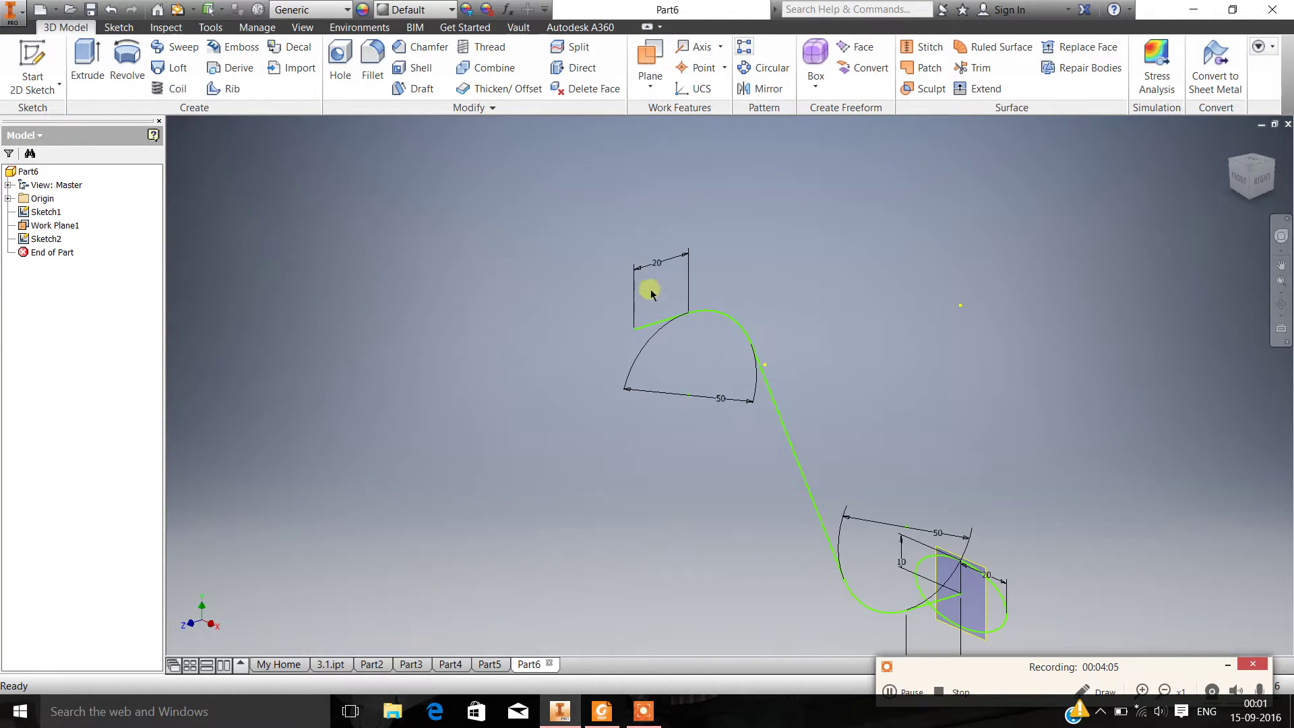
click(646, 91)
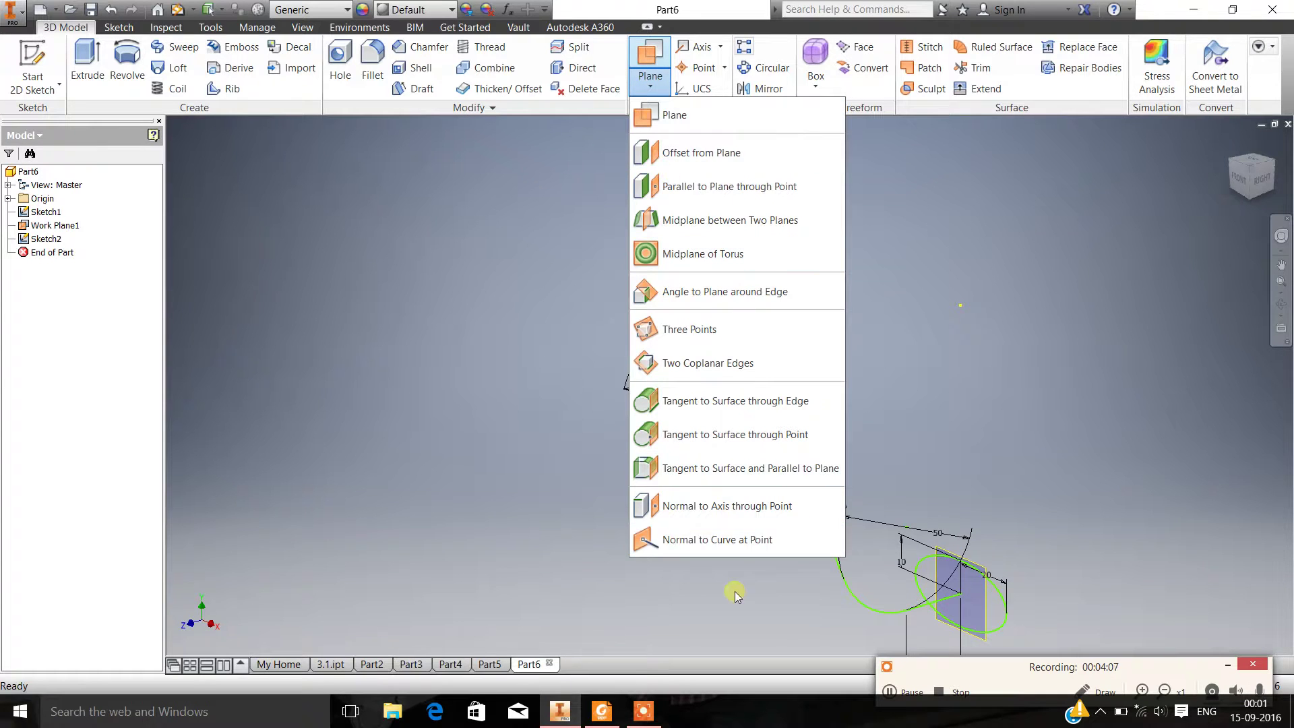
click(713, 506)
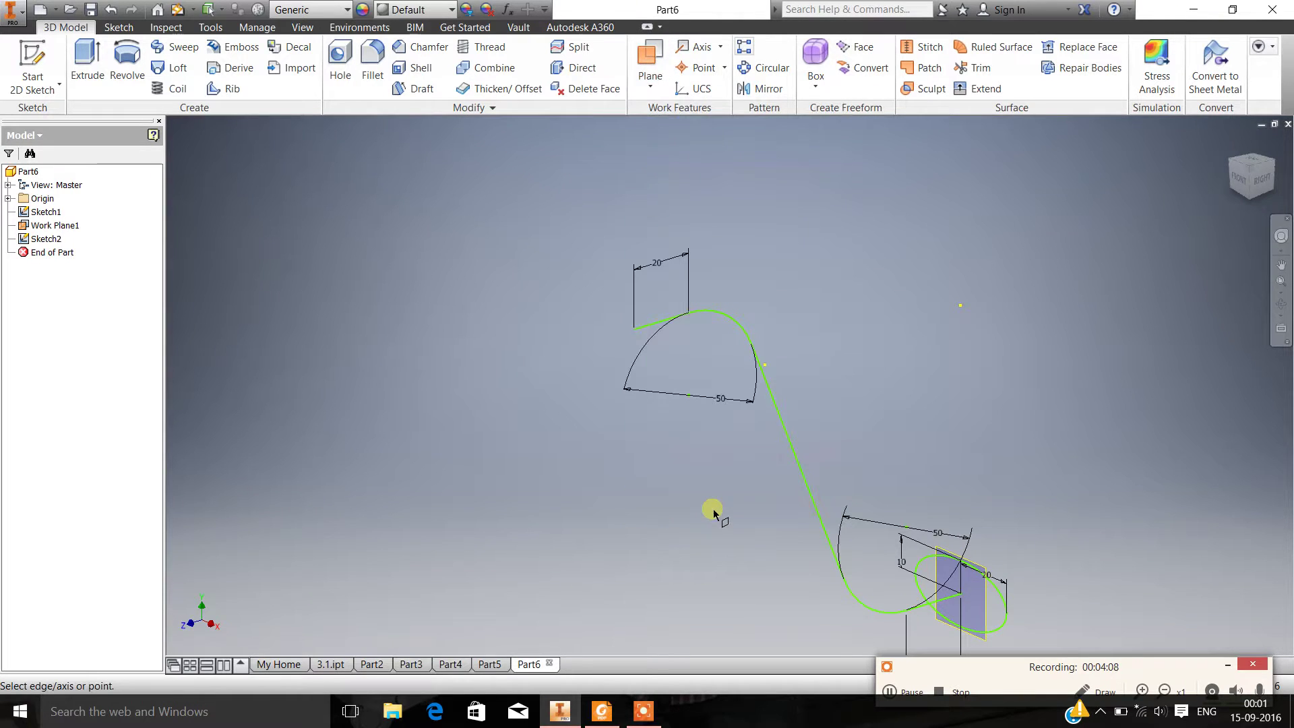
click(634, 330)
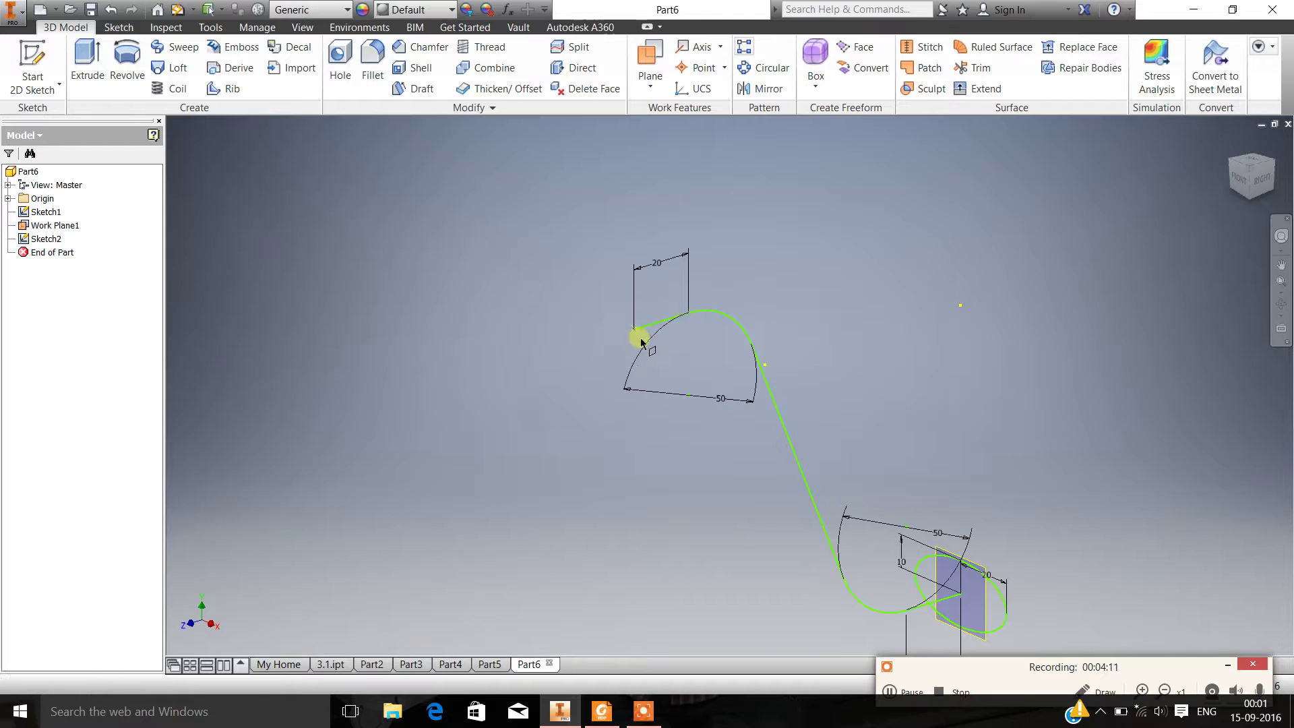
click(635, 331)
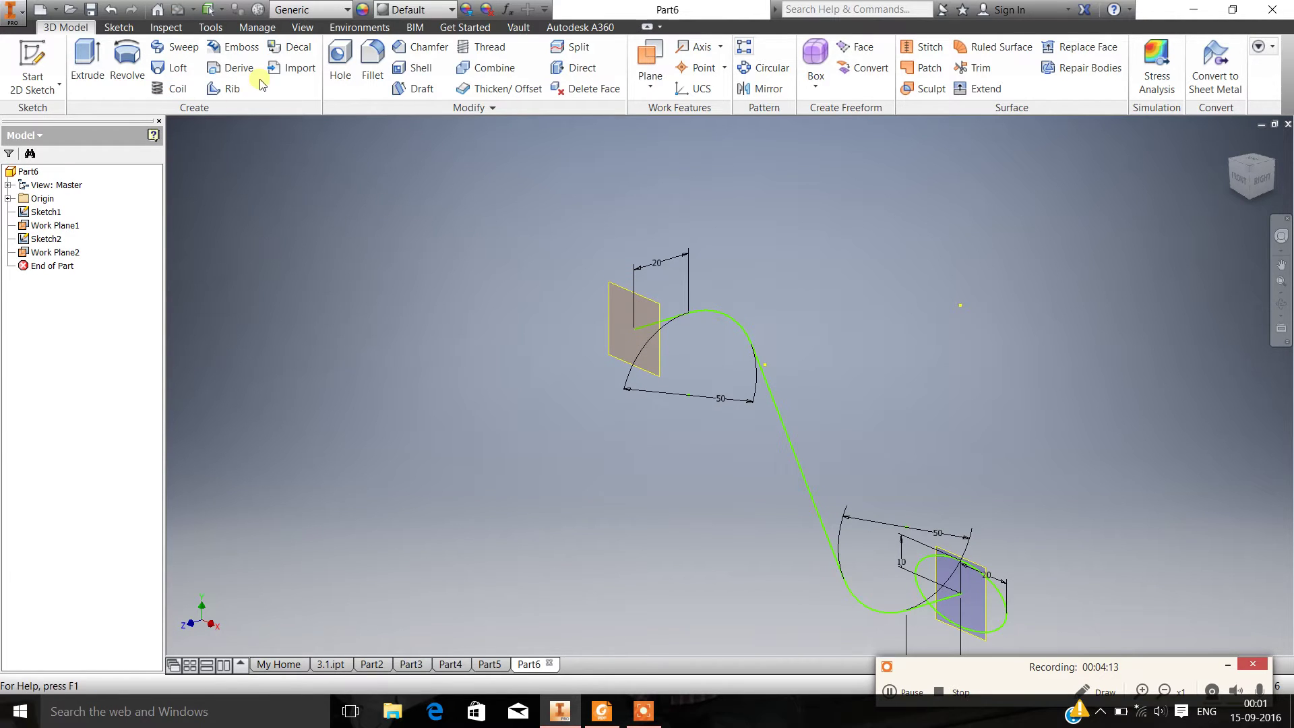
Start a sketch on the upper work plane and draw an 80 mm diameter circle centred on the path's endpoint.
click(60, 83)
click(47, 119)
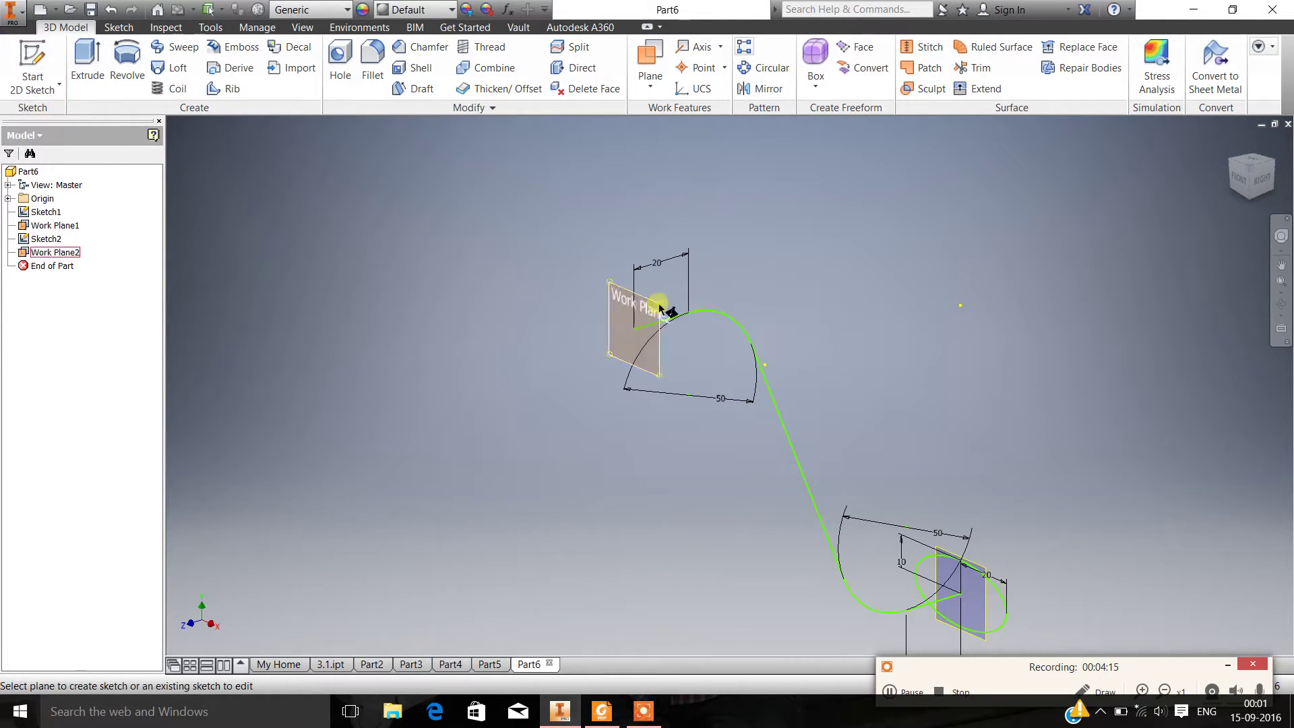
click(652, 308)
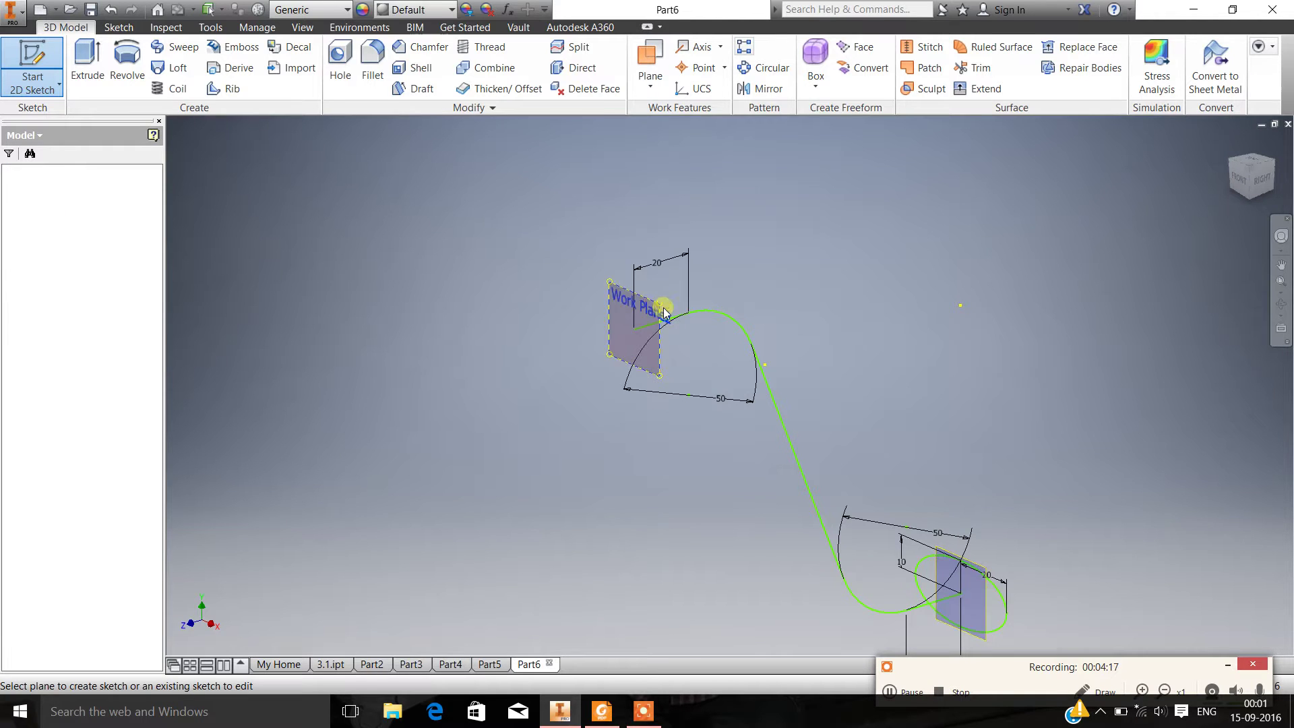
scroll(748, 277, up, 2)
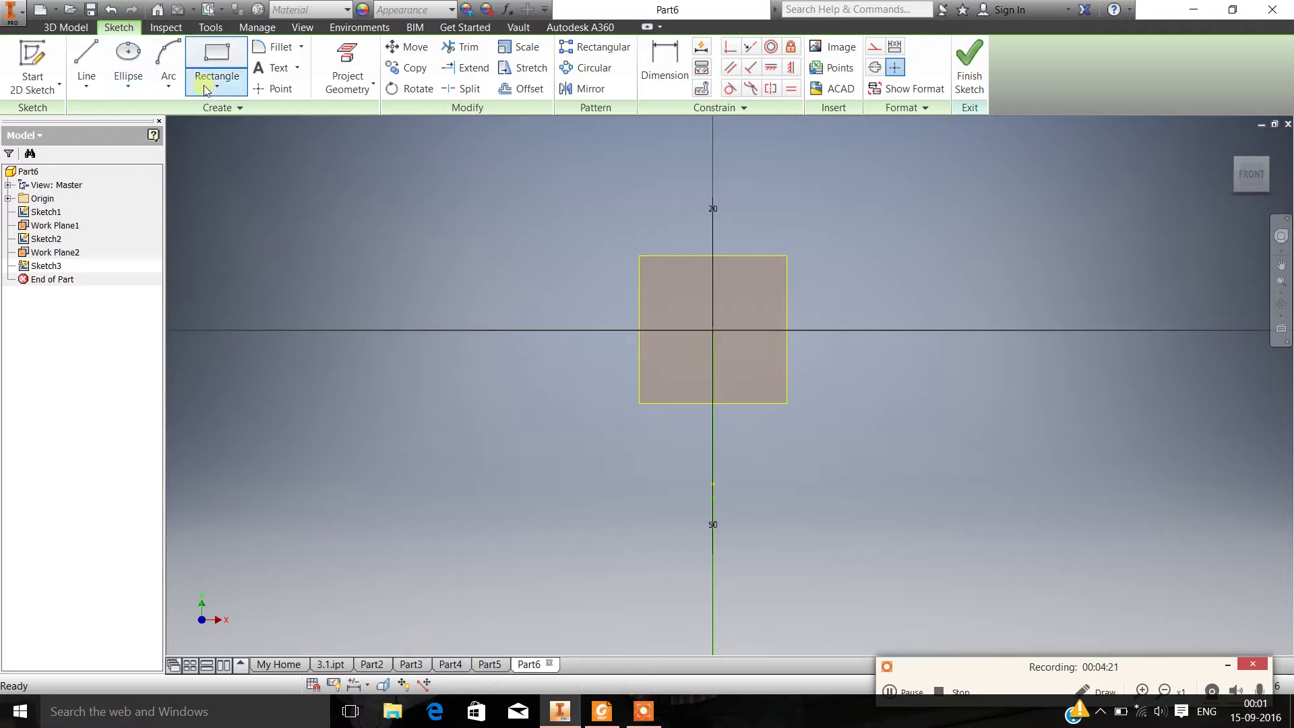
click(128, 86)
click(151, 115)
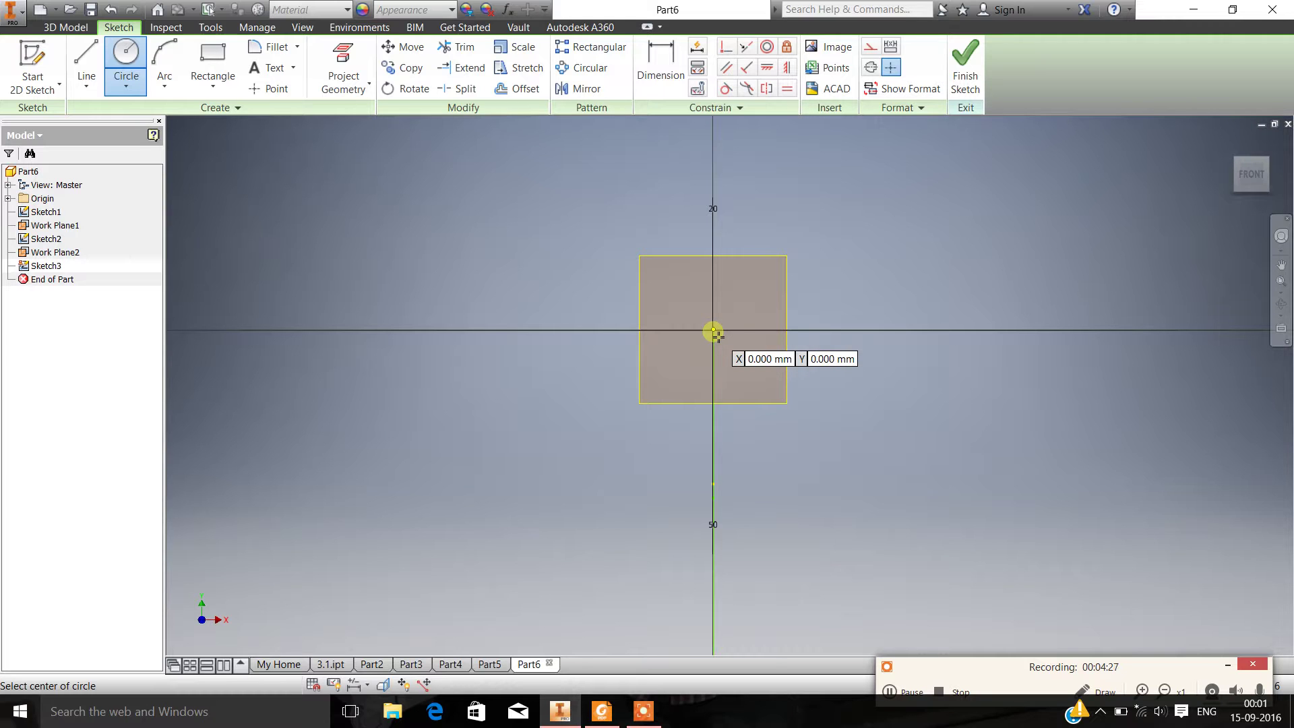
click(714, 331)
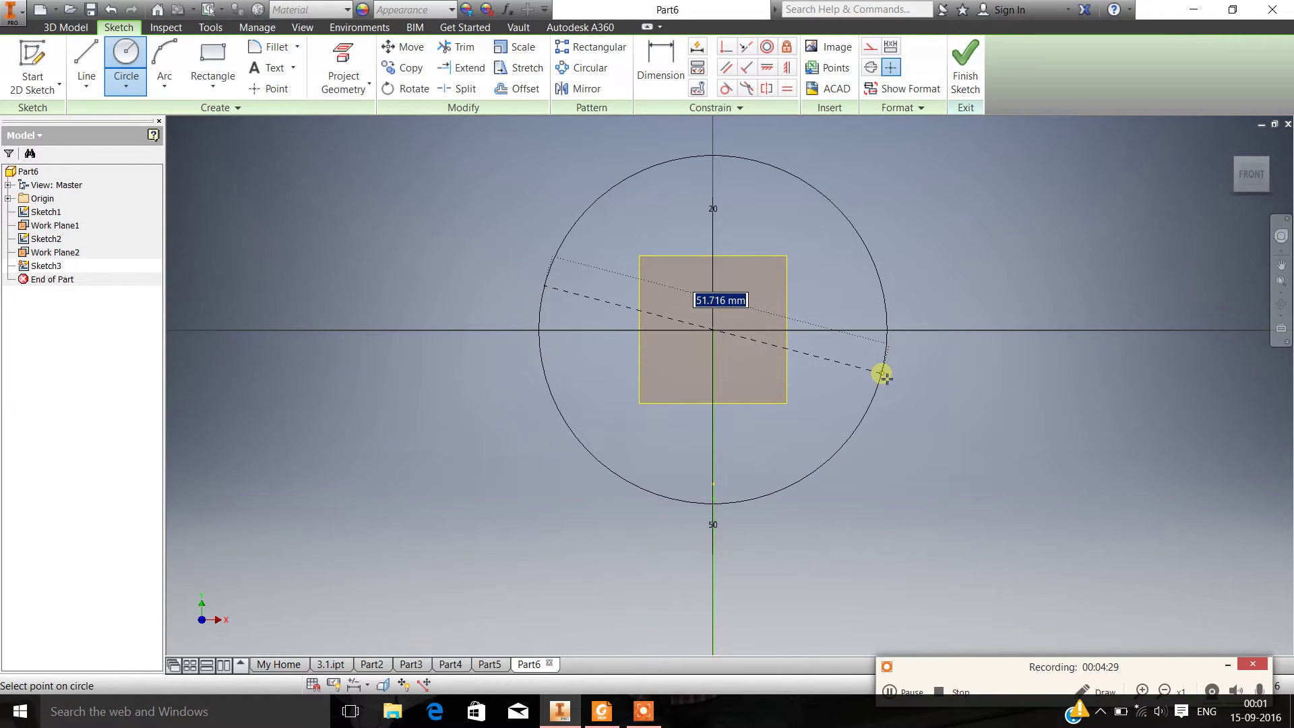
text(80)
key(Return)
scroll(886, 372, down, 5)
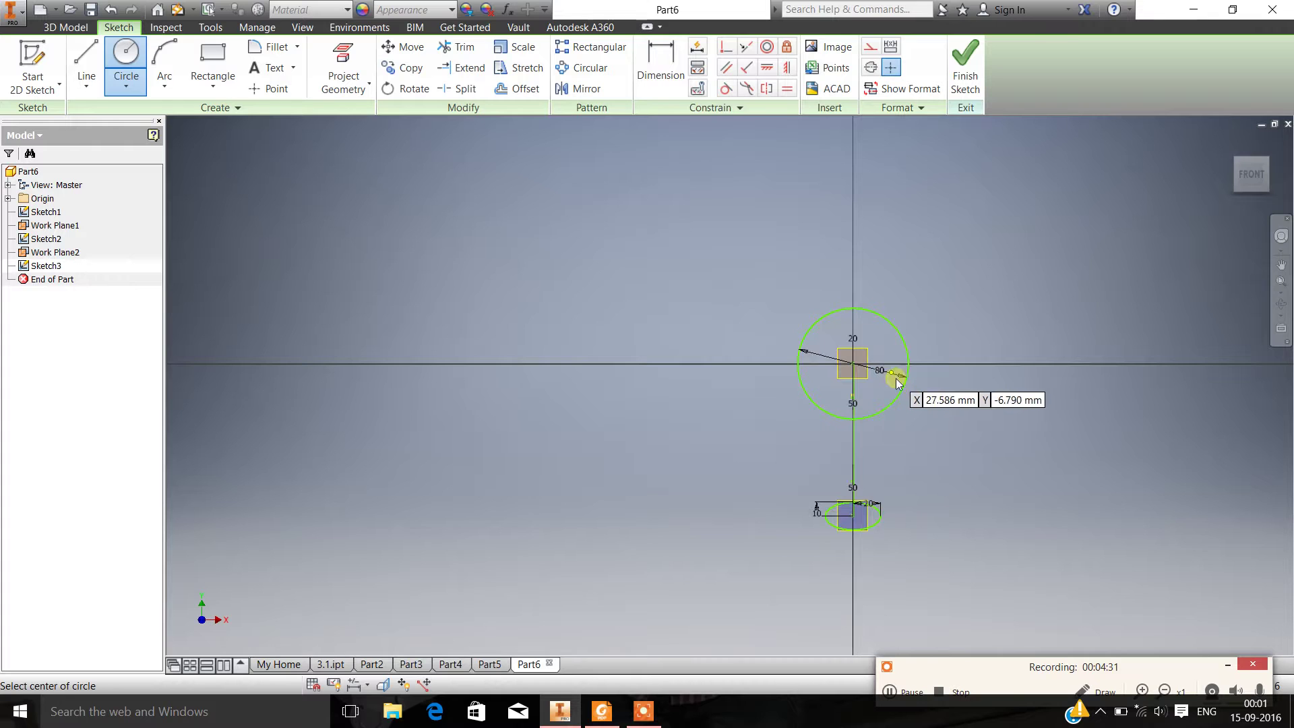
scroll(951, 410, up, 3)
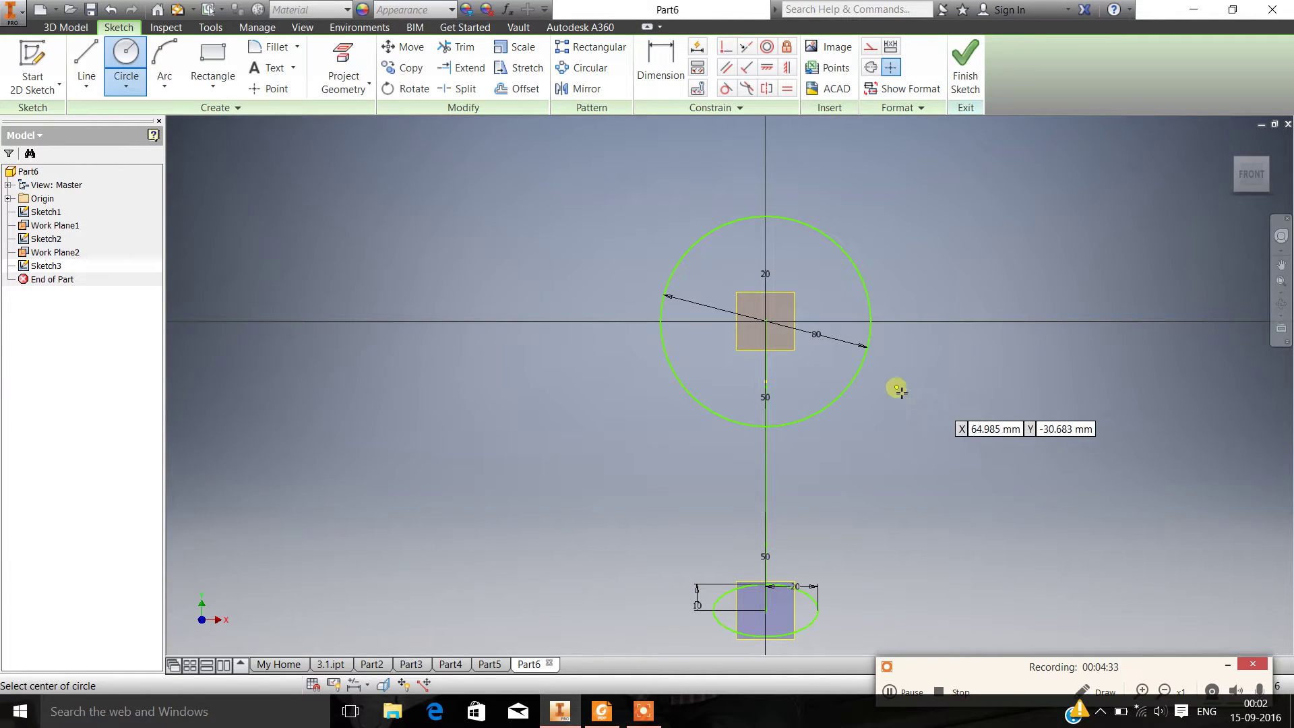
Draw a 30 mm vertical line downward from the centre of the 80 mm circle.
click(86, 60)
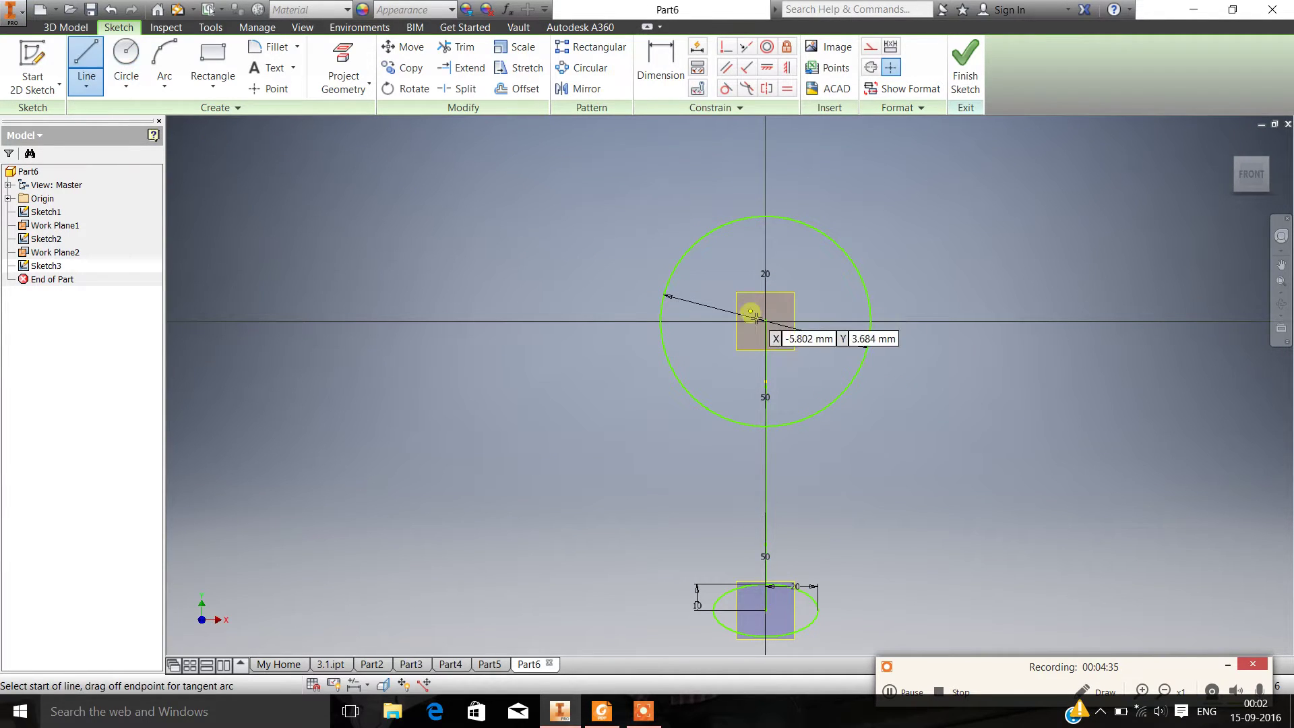
click(766, 322)
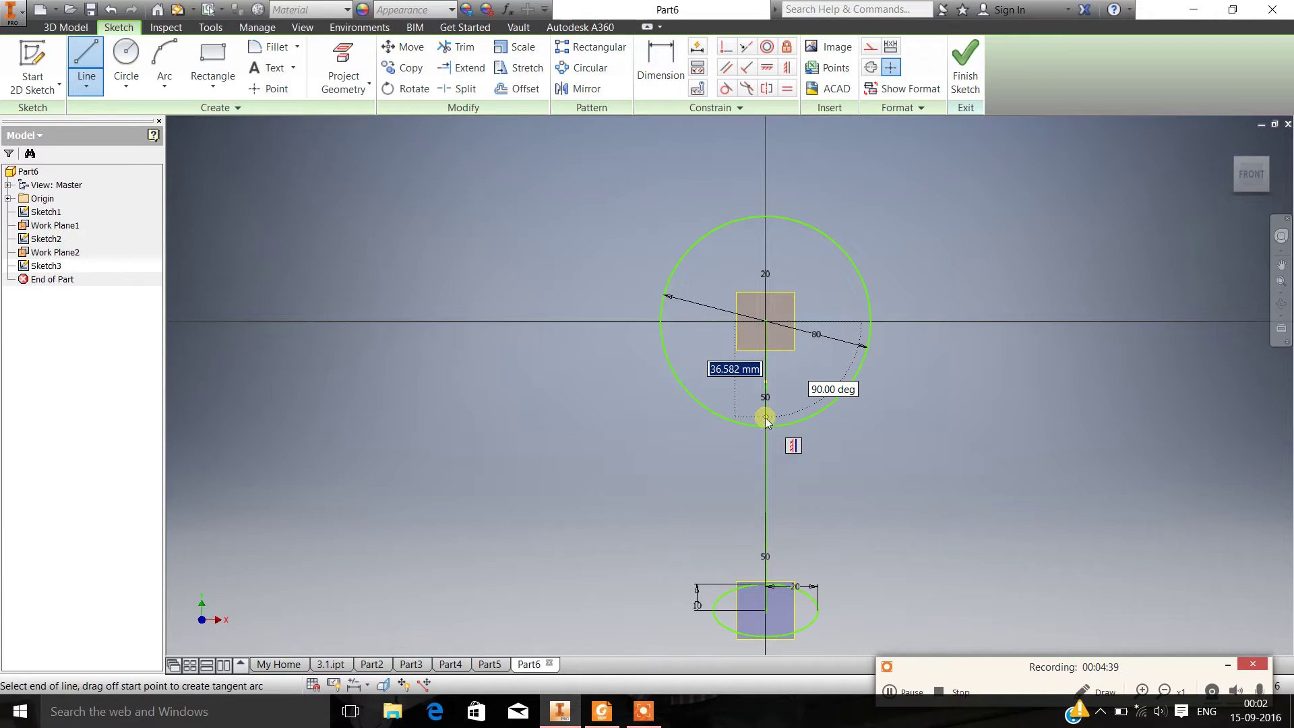
key(Return)
key(Escape)
Draw a 50 mm diameter circle centred on the lower end of the 30 mm vertical line and delete that line.
key(c)
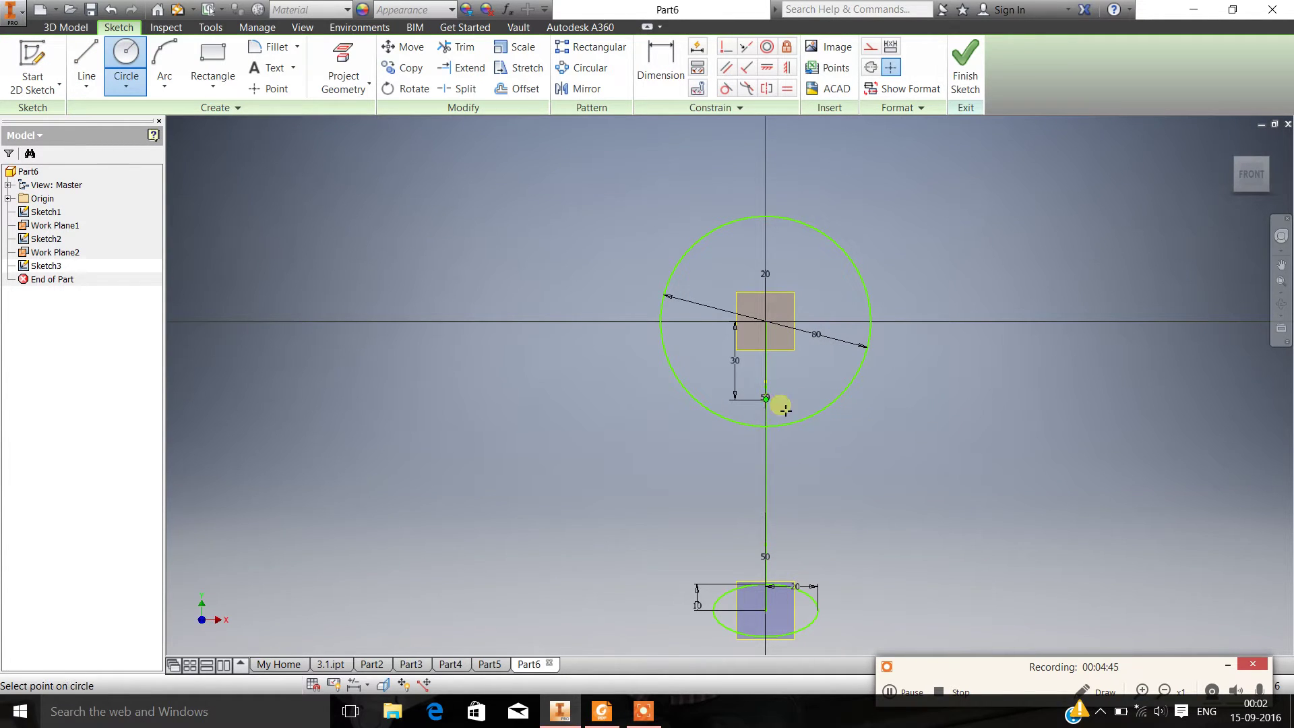
click(766, 399)
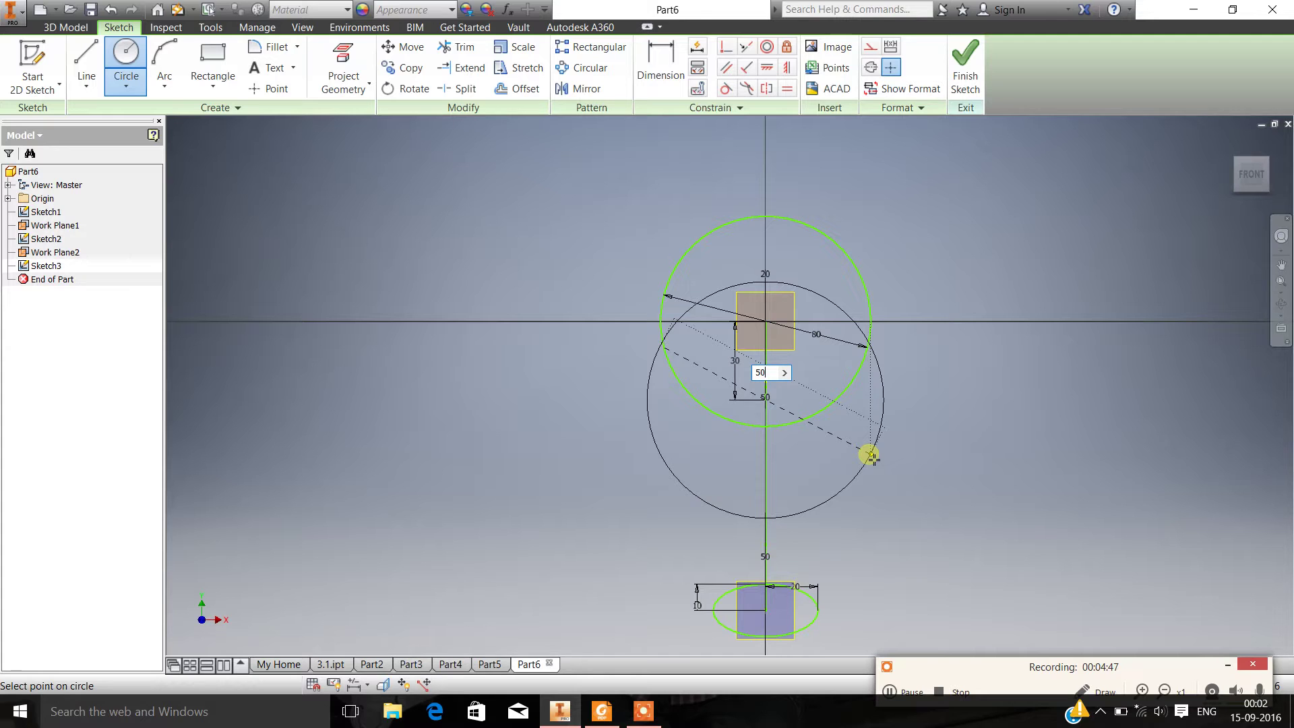
text(50)
key(Return)
key(Escape)
scroll(815, 365, up, 5)
click(640, 369)
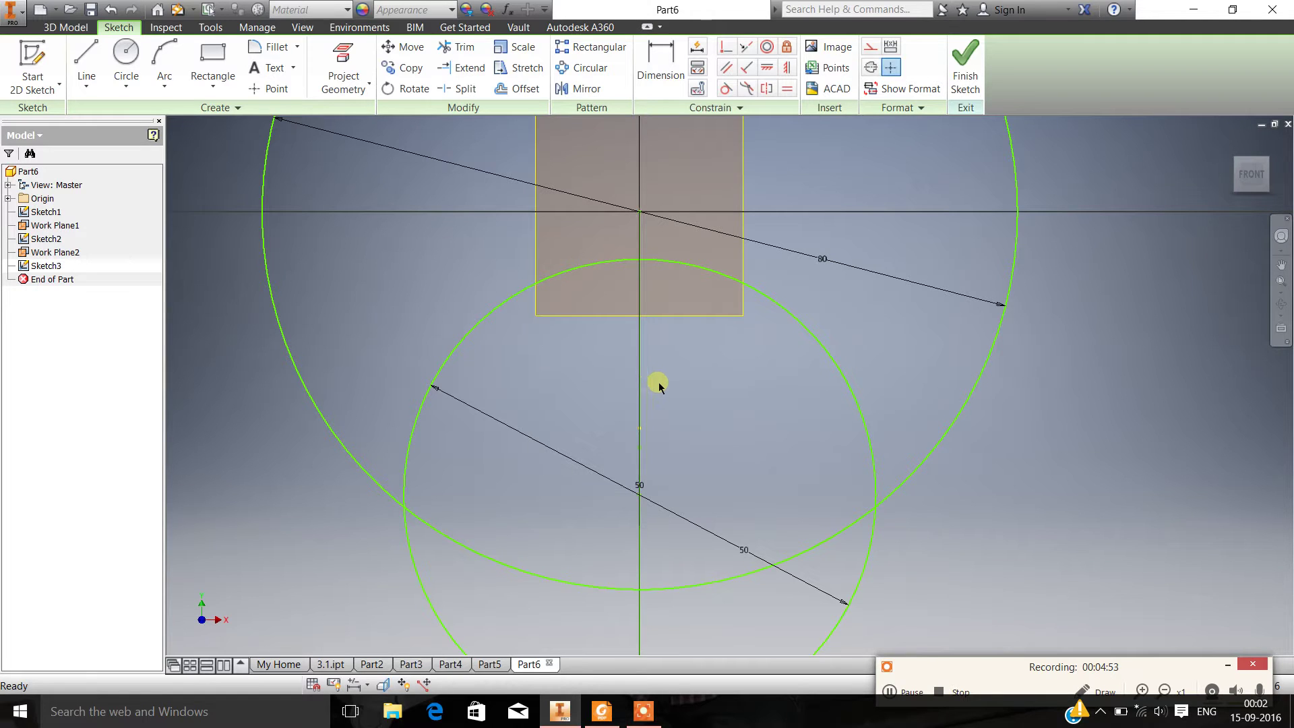
Draw a 25 mm horizontal line to the right from the topmost point of the 80 mm circle.
scroll(658, 383, down, 6)
scroll(659, 383, up, 2)
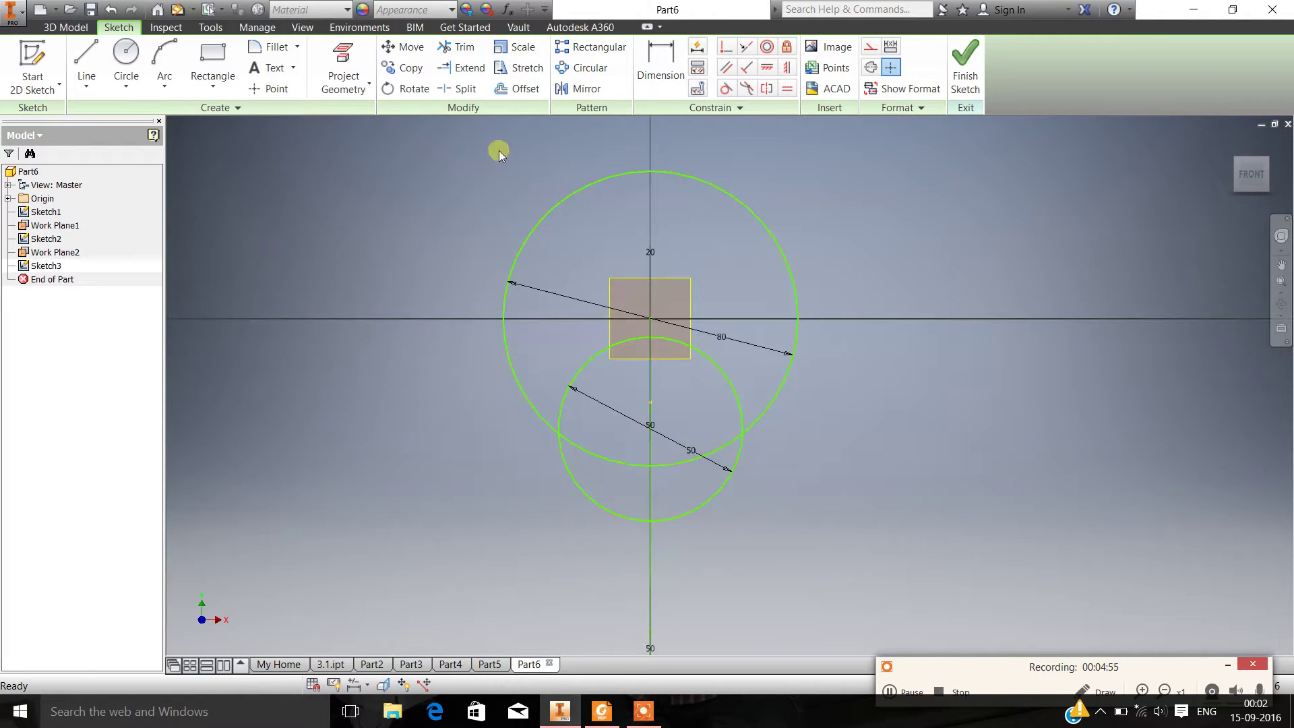
click(86, 68)
scroll(653, 165, down, 2)
scroll(652, 165, up, 3)
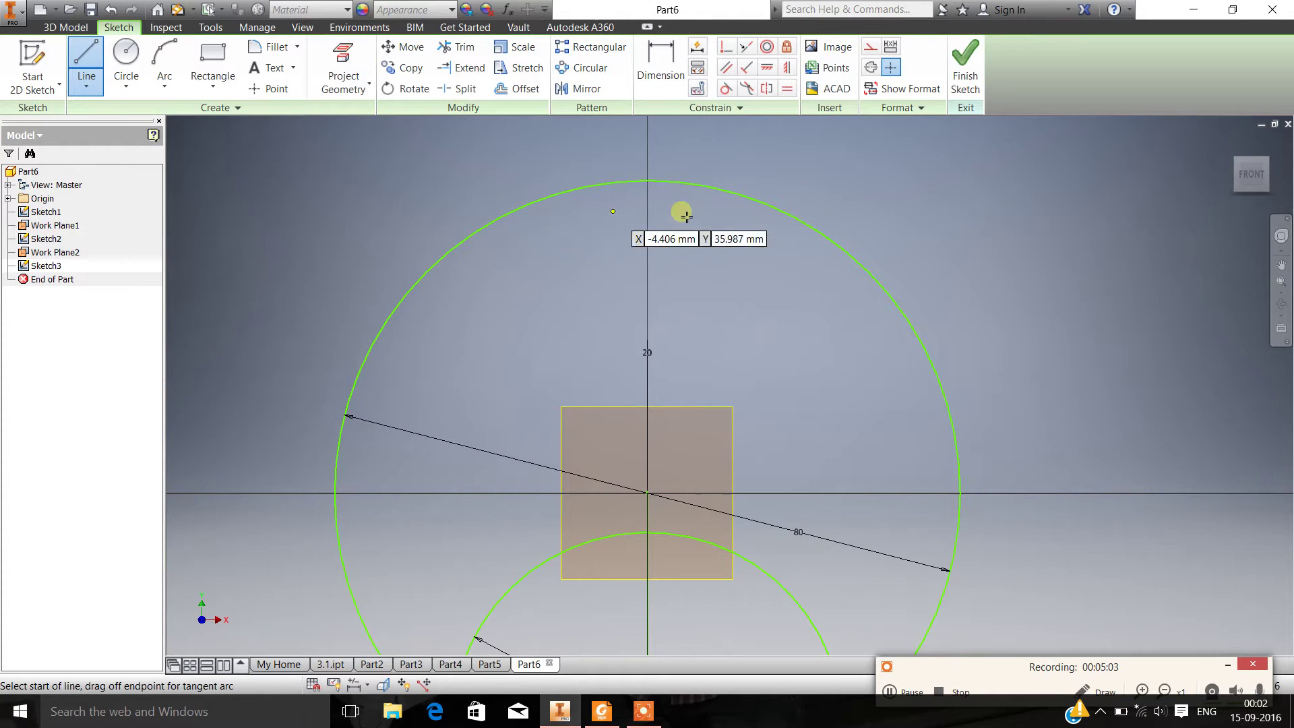
click(648, 181)
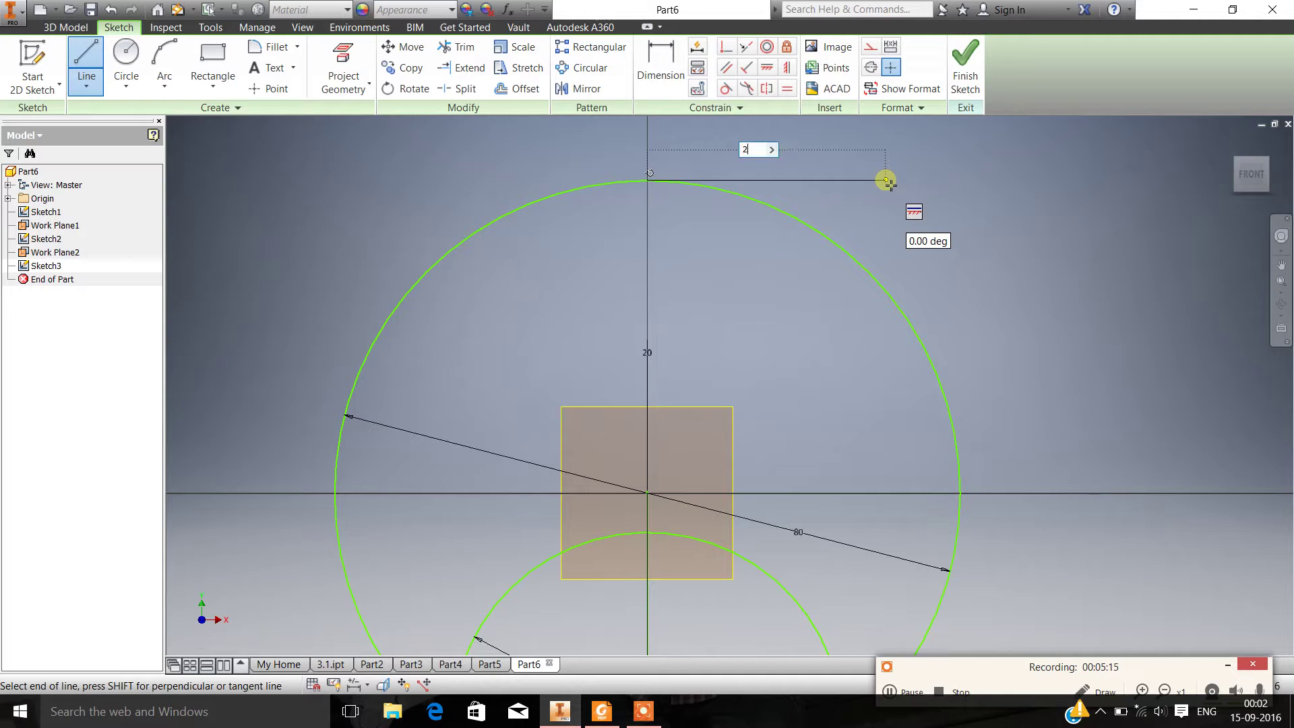
text(25)
key(Return)
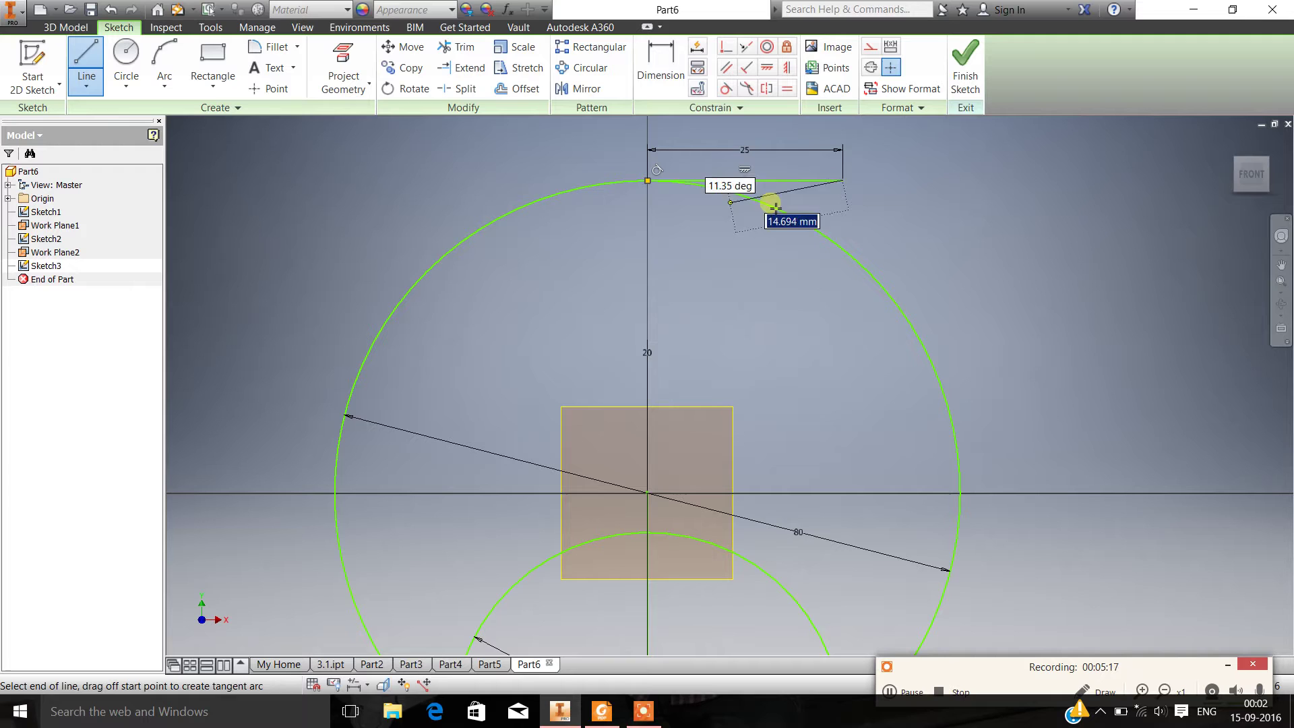
key(Escape)
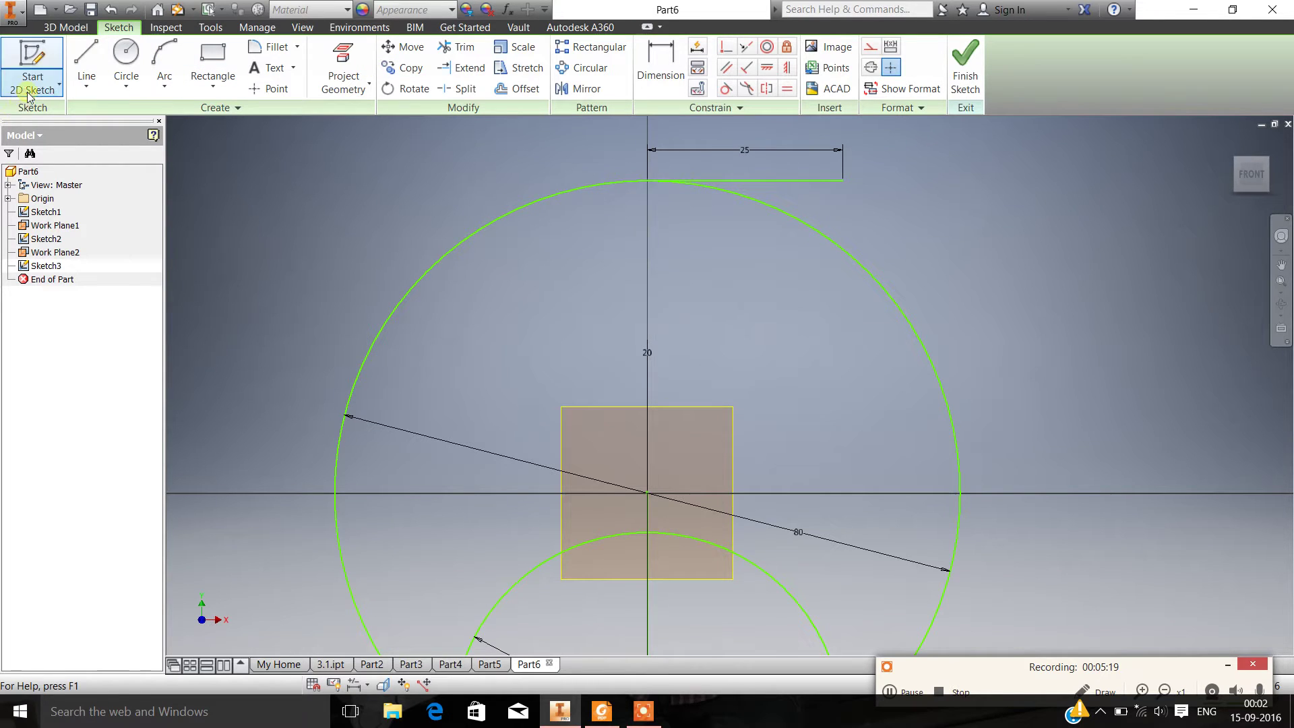
Draw a 25 mm horizontal line to the left from the topmost point of the 80 mm circle.
click(86, 65)
click(649, 180)
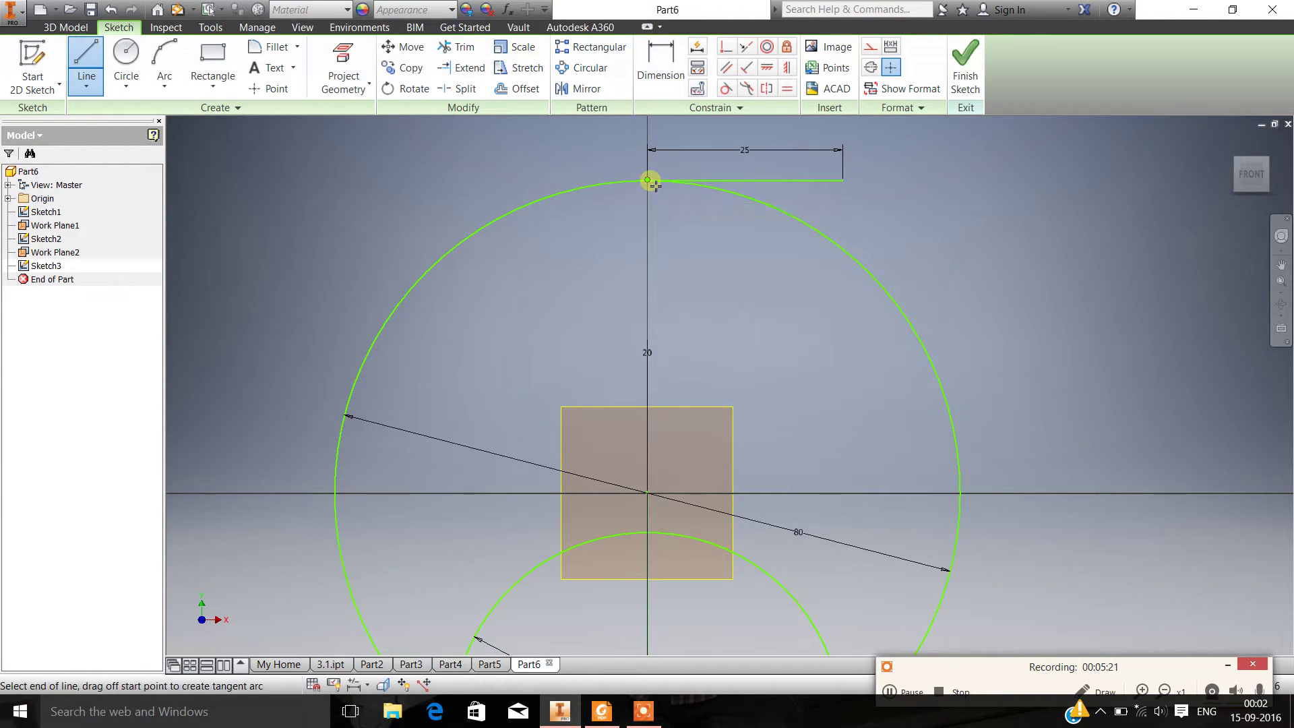
text(25)
key(Return)
key(Escape)
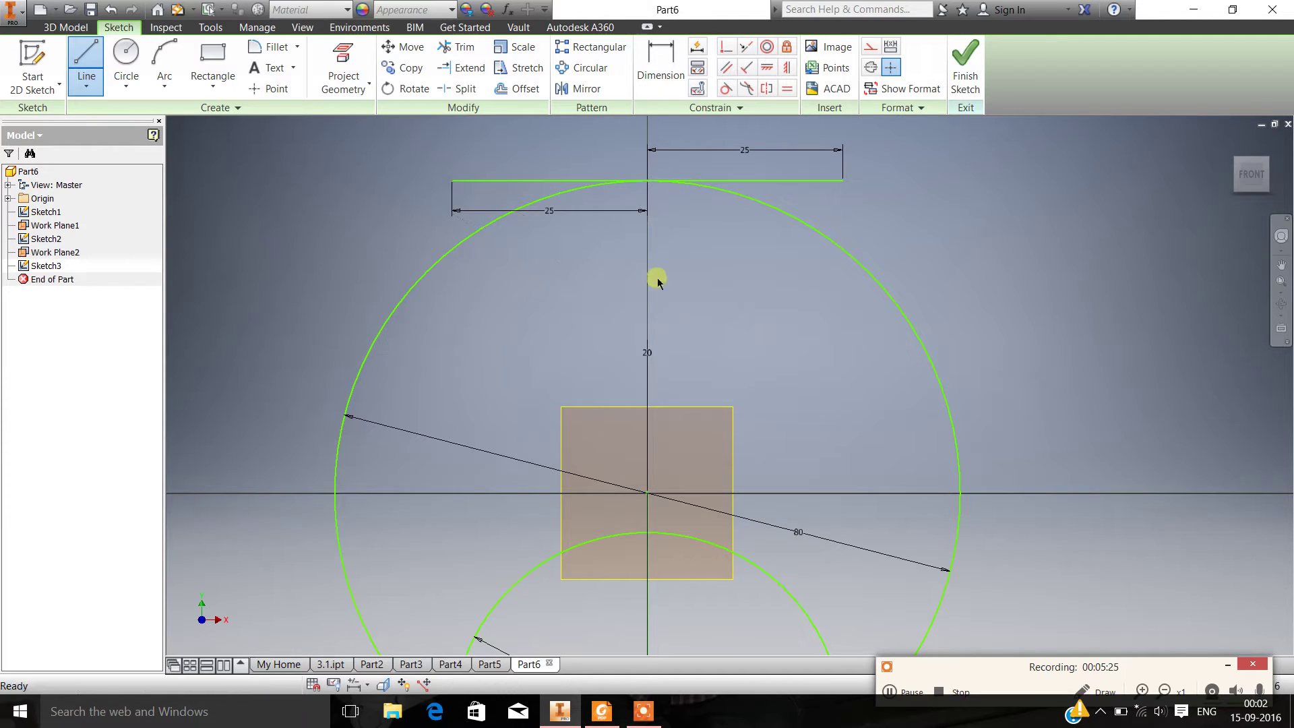
Draw vertical lines from the outer ends of both 25 mm lines down to the 80 mm circle.
scroll(714, 344, down, 5)
scroll(708, 261, up, 4)
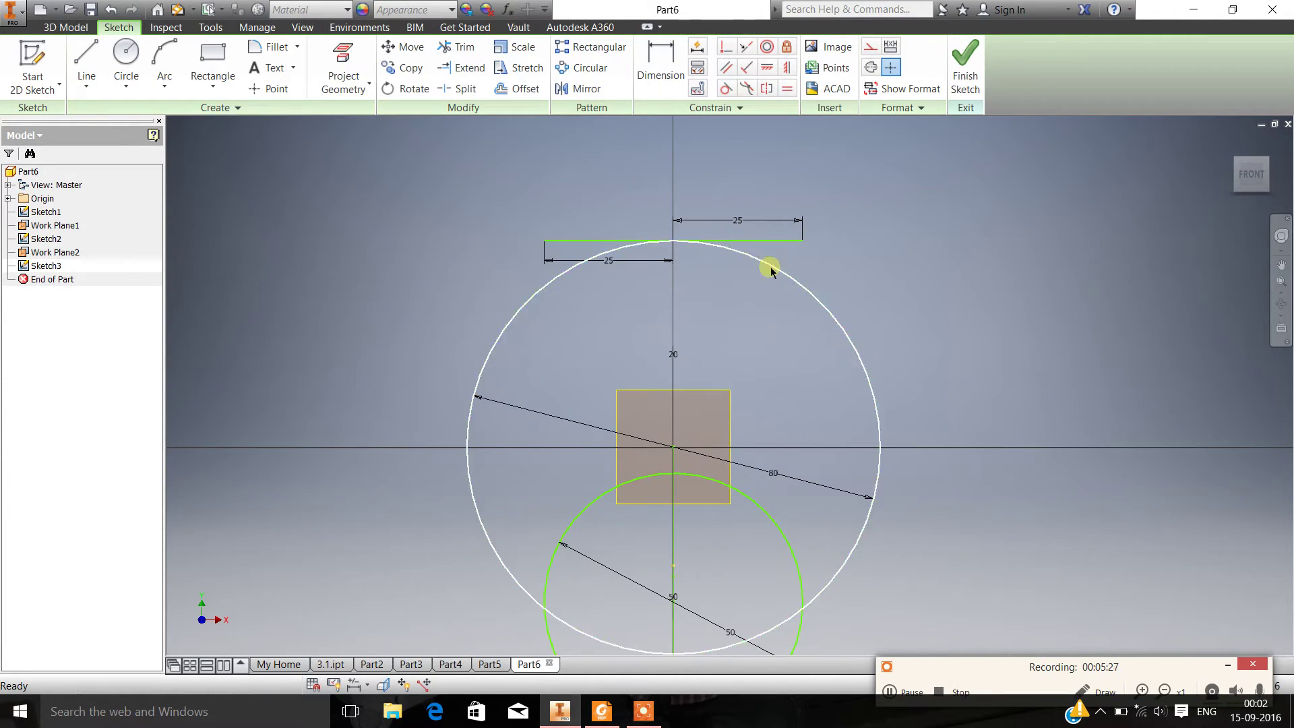
click(86, 64)
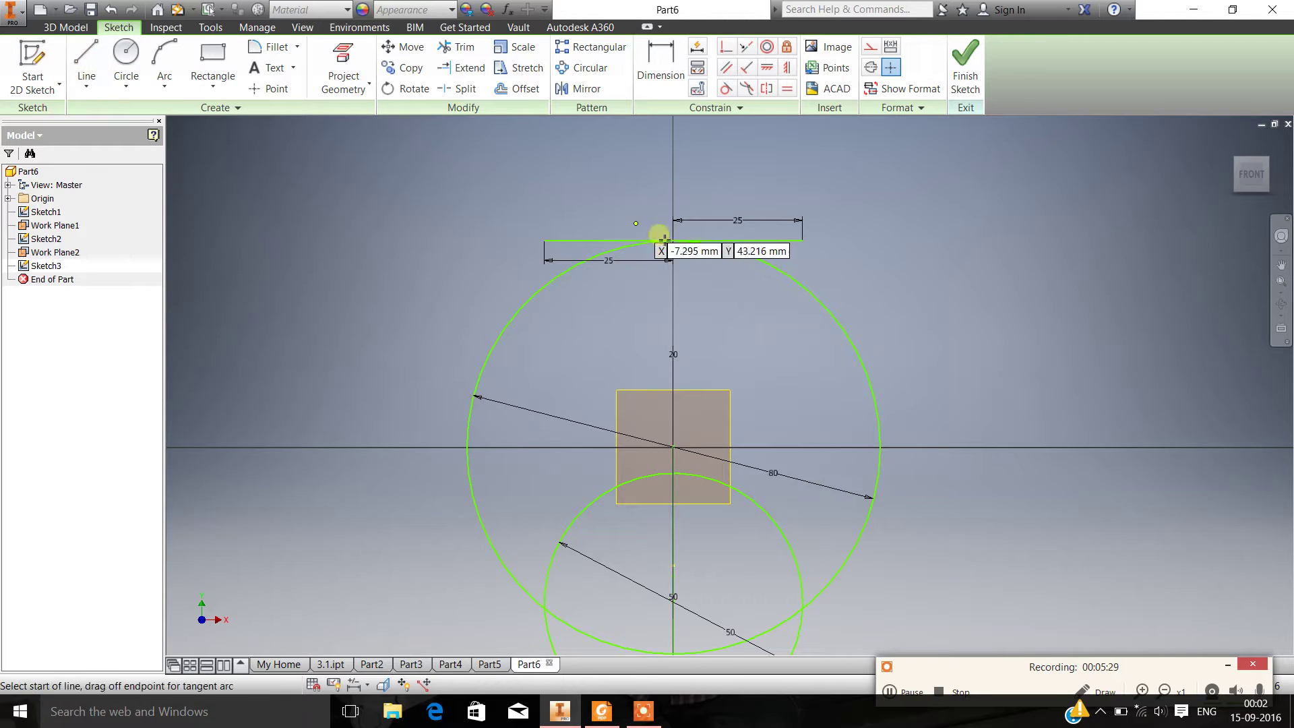
click(804, 241)
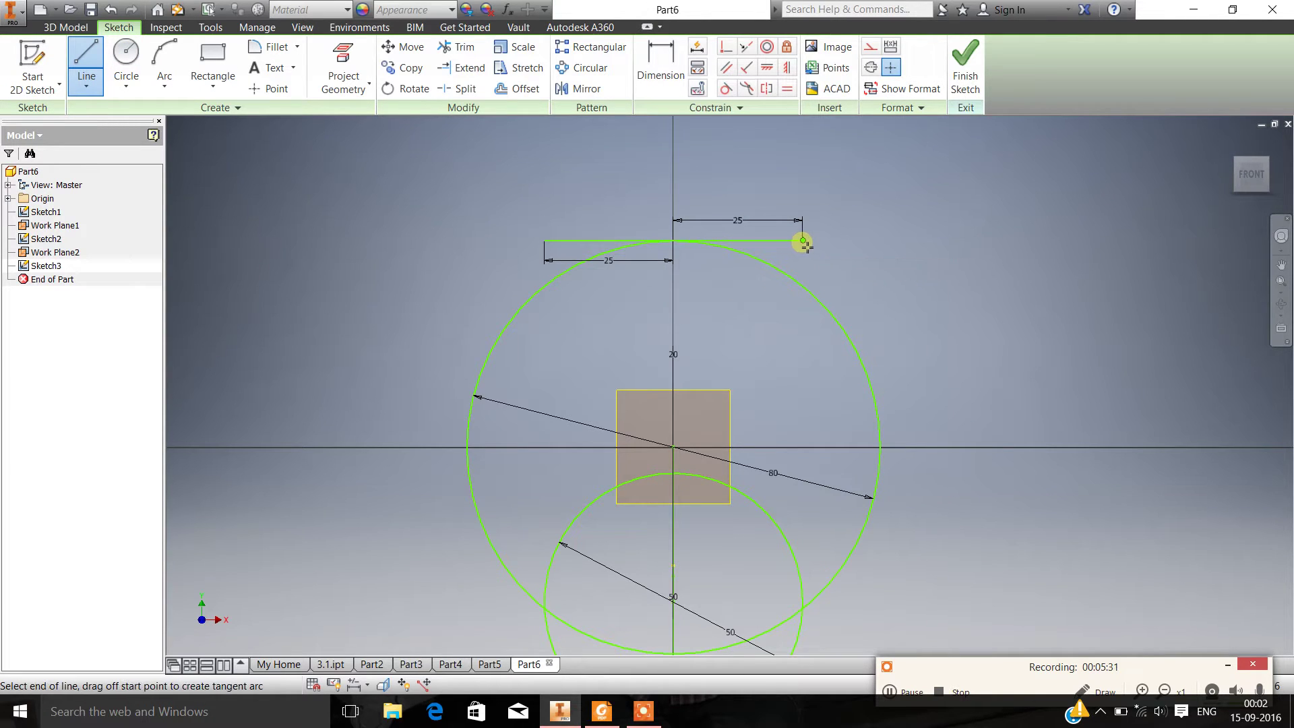
double_click(805, 286)
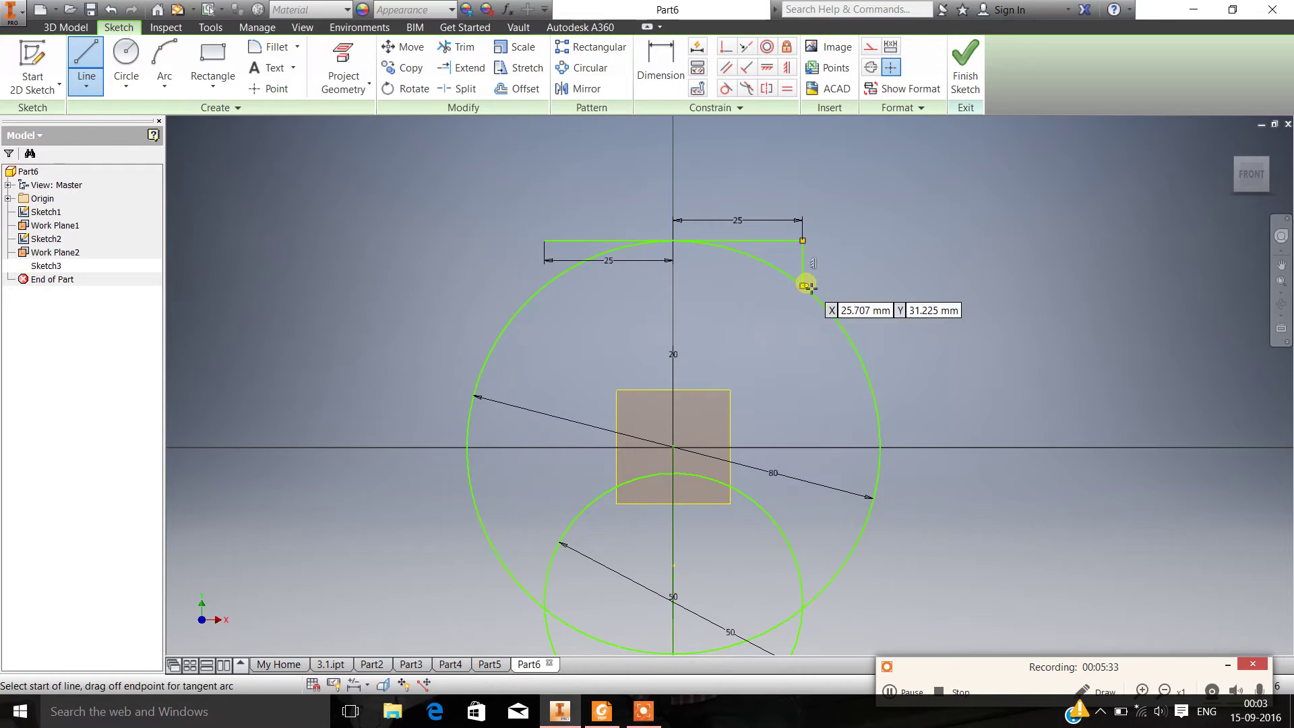
click(545, 243)
double_click(547, 286)
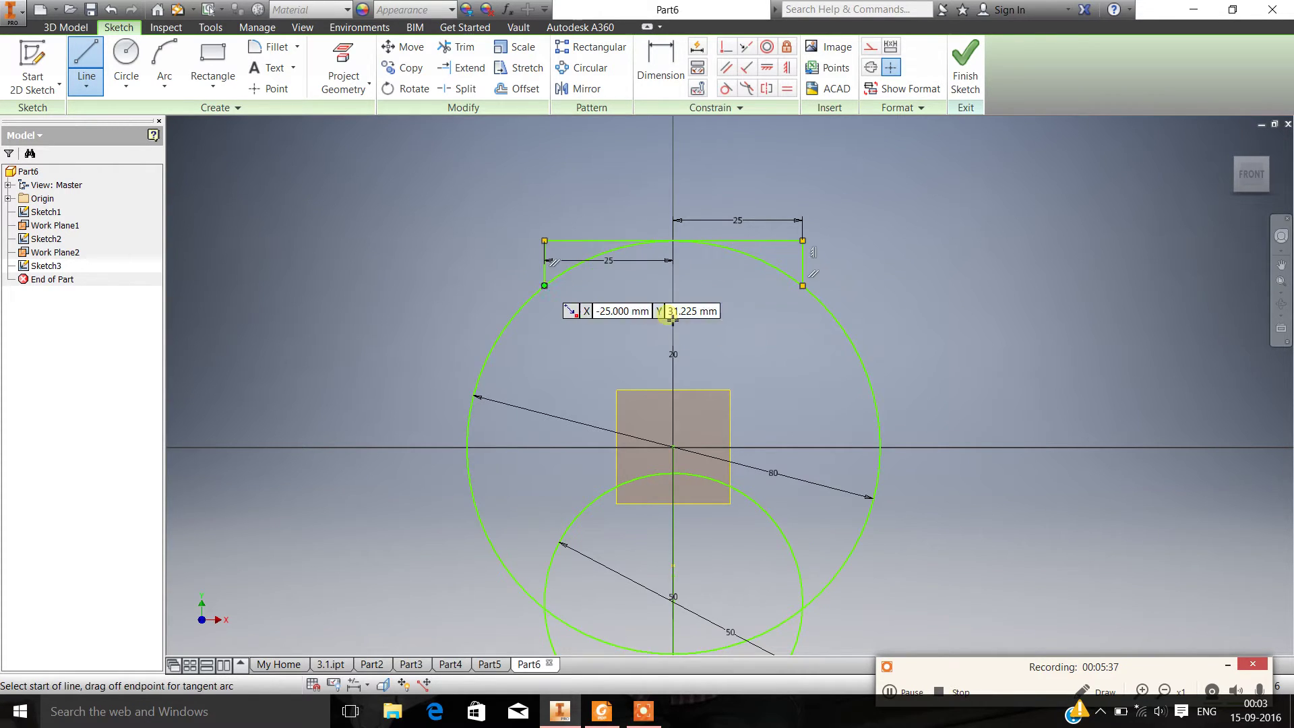
Draw a 10 mm horizontal line to the right from the topmost point of the 50 mm circle.
scroll(782, 438, up, 3)
scroll(790, 466, down, 8)
scroll(570, 372, up, 6)
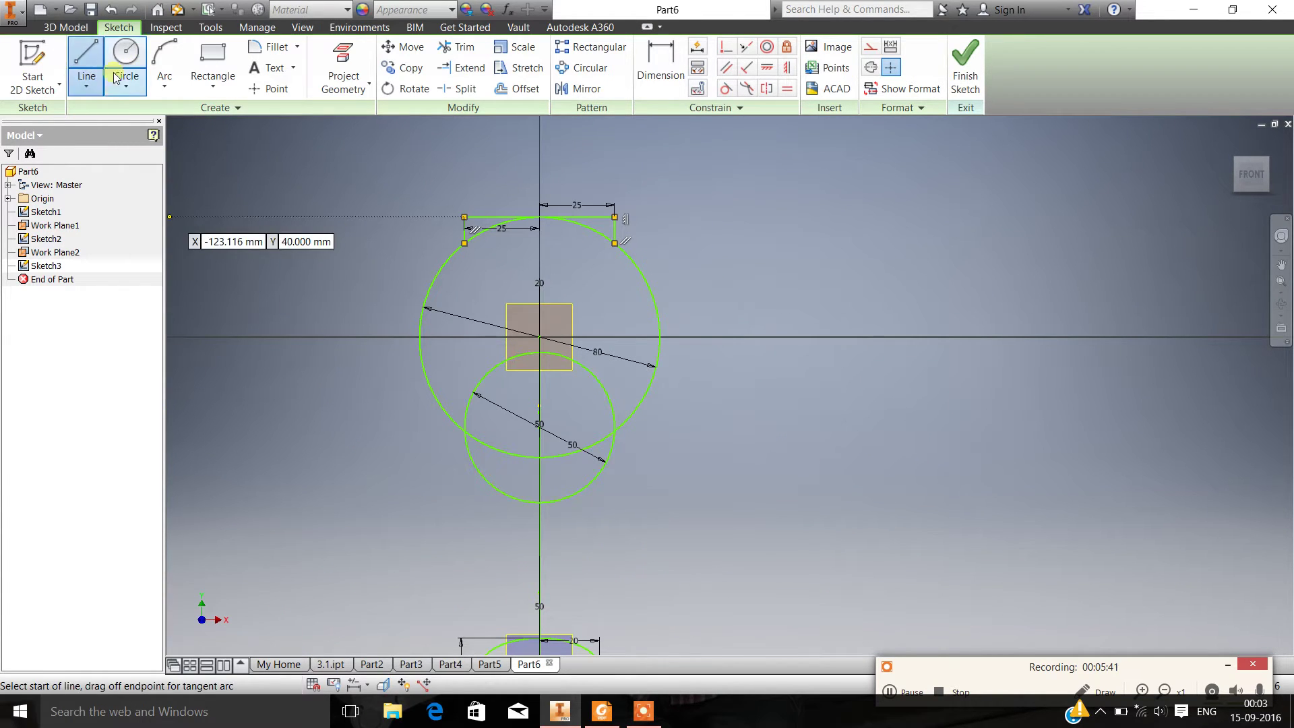
scroll(559, 359, down, 5)
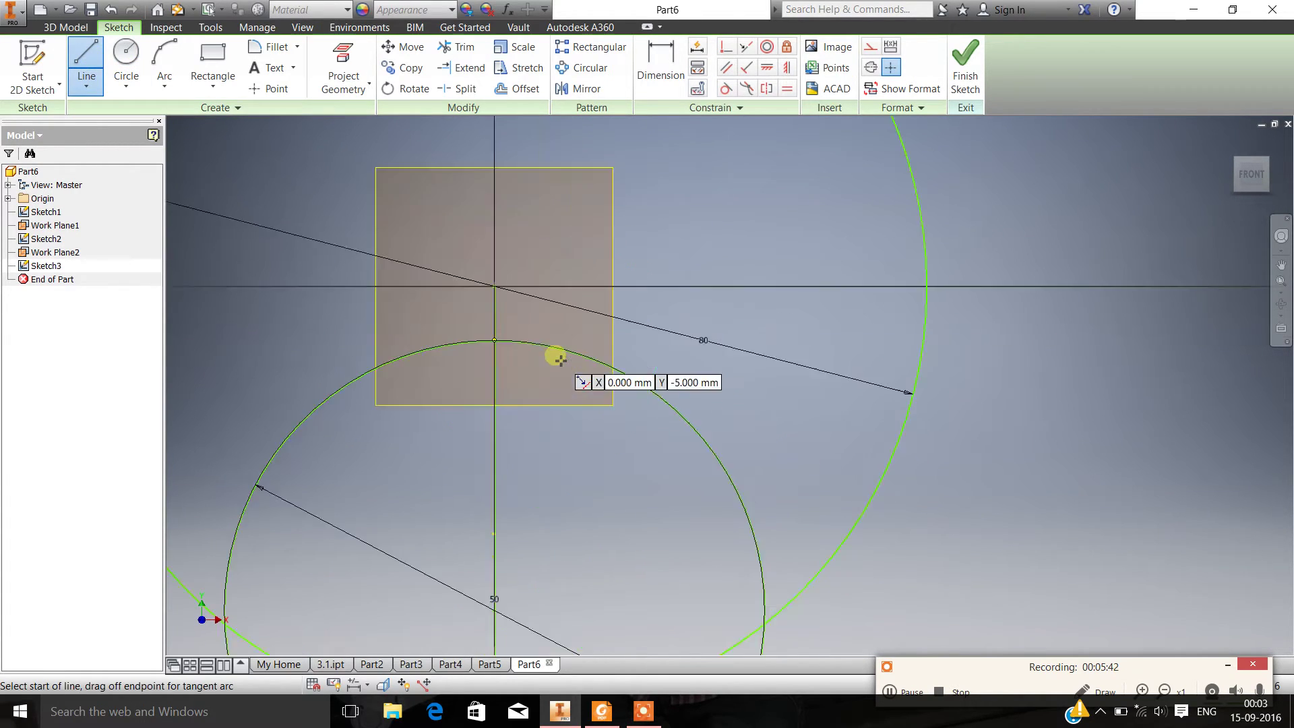
click(496, 342)
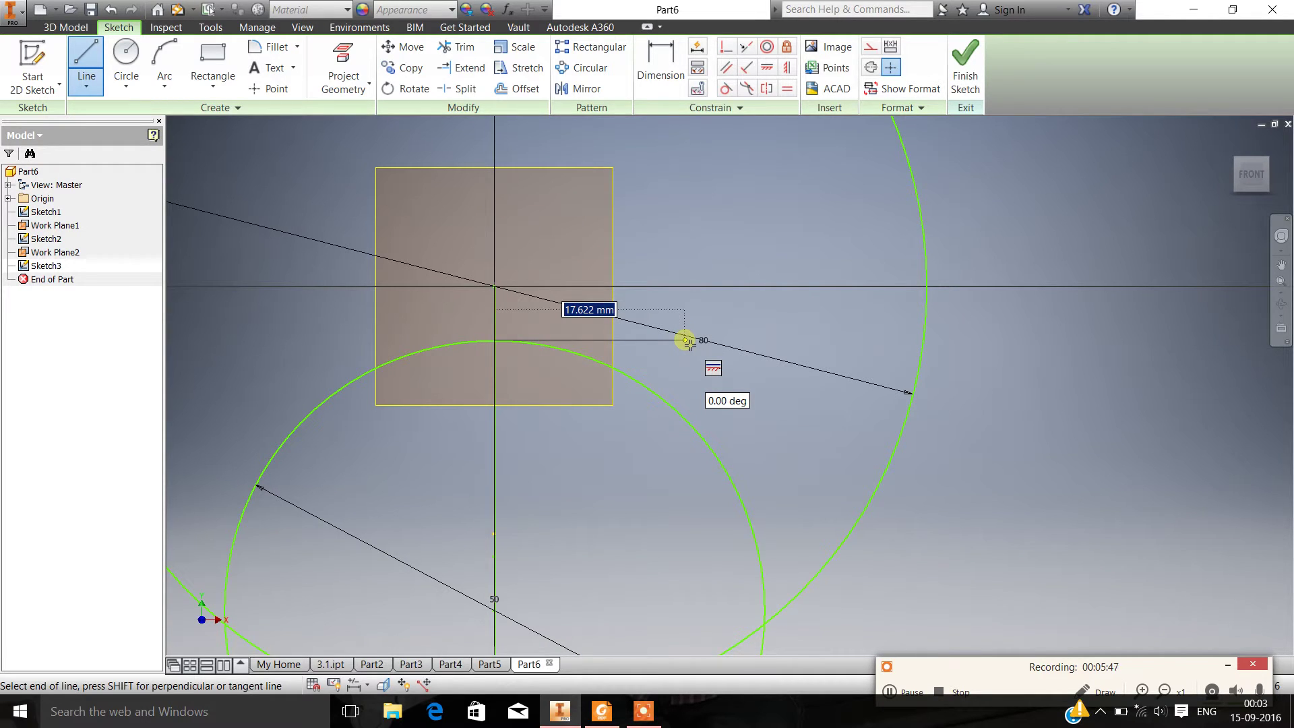
text(10)
key(Return)
key(Escape)
Draw a 10 mm horizontal line to the left from the topmost point of the 50 mm circle.
click(87, 60)
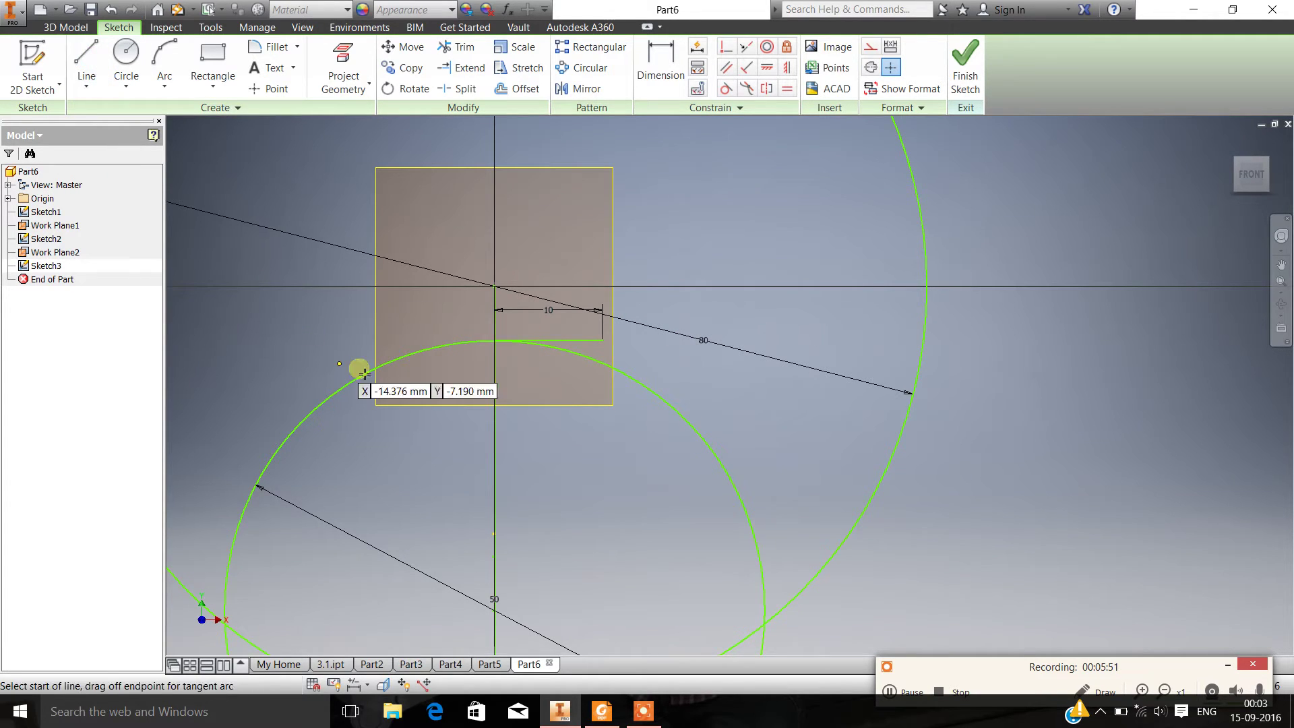
click(495, 341)
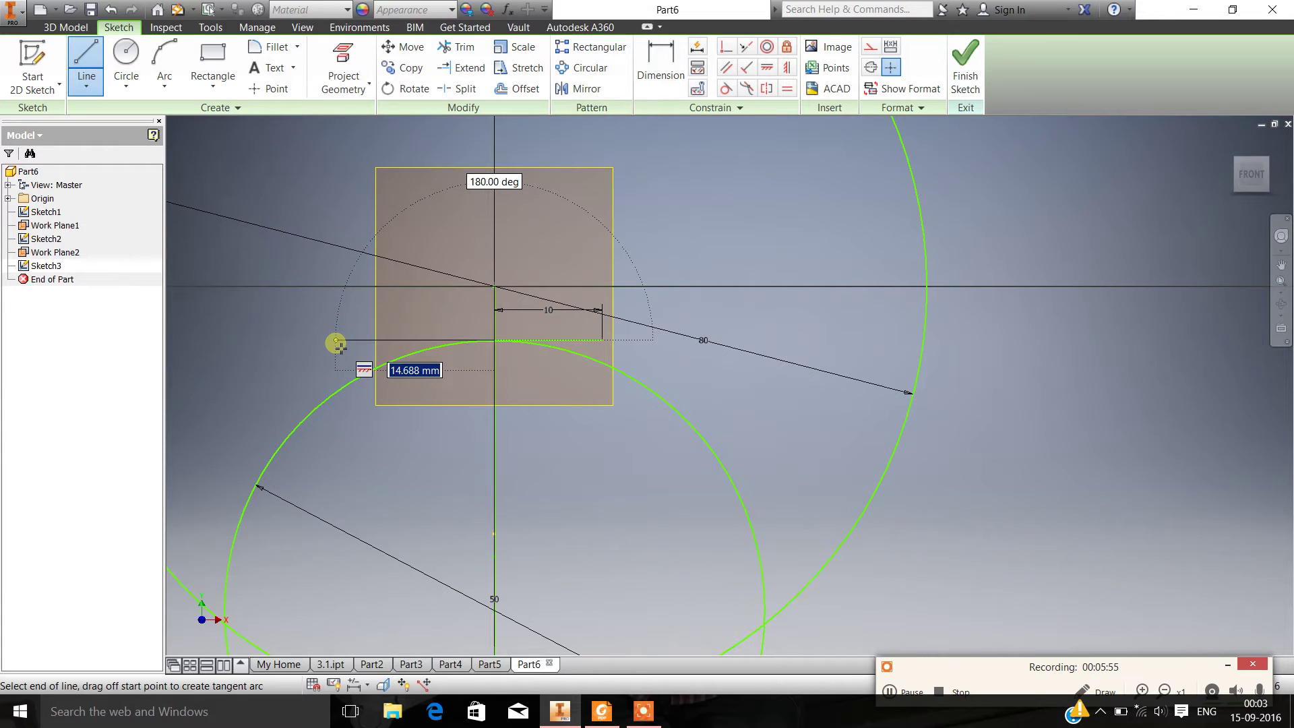
key(Return)
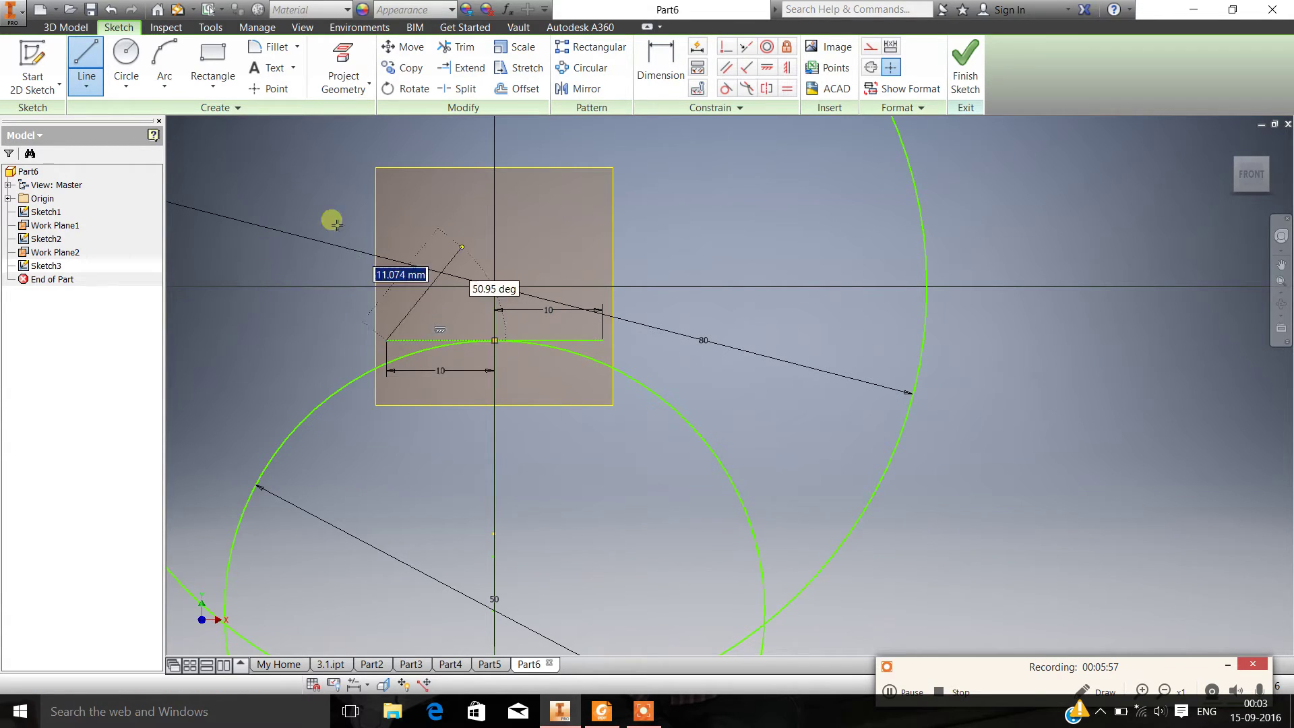
Draw vertical lines from the outer ends of both 10 mm lines down to the 50 mm circle.
scroll(367, 368, up, 3)
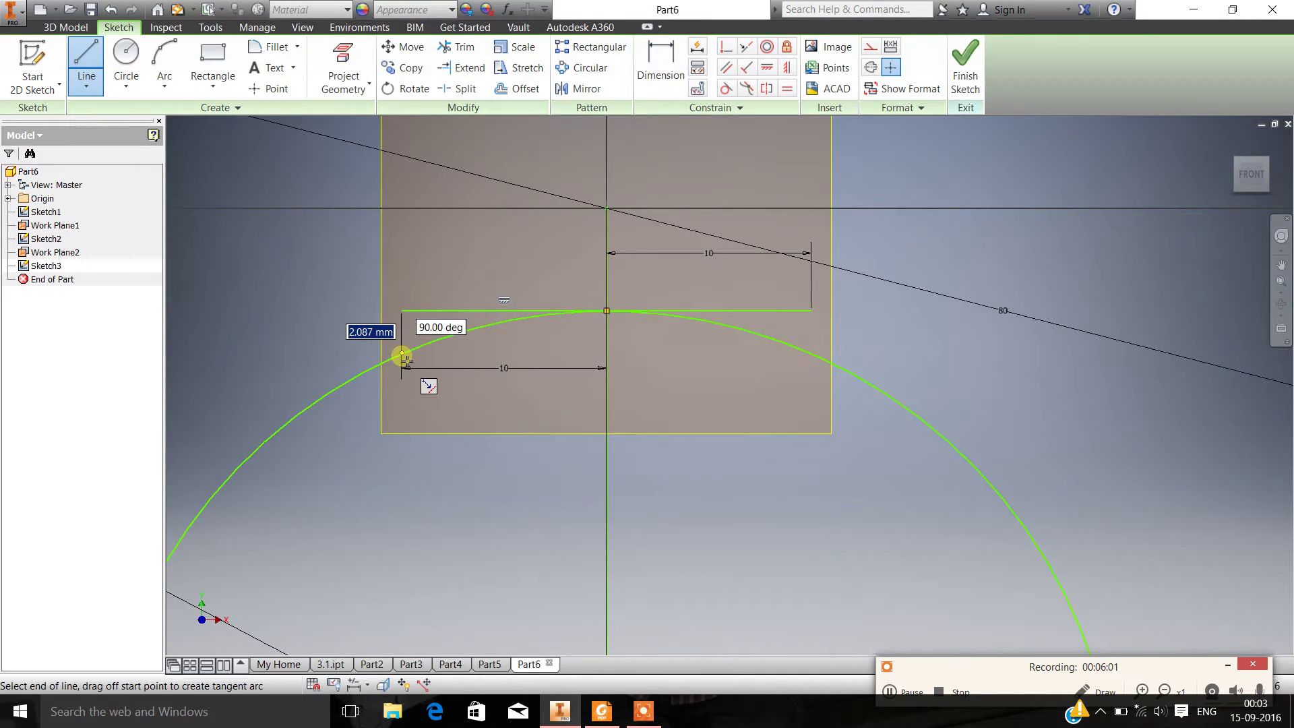
double_click(402, 358)
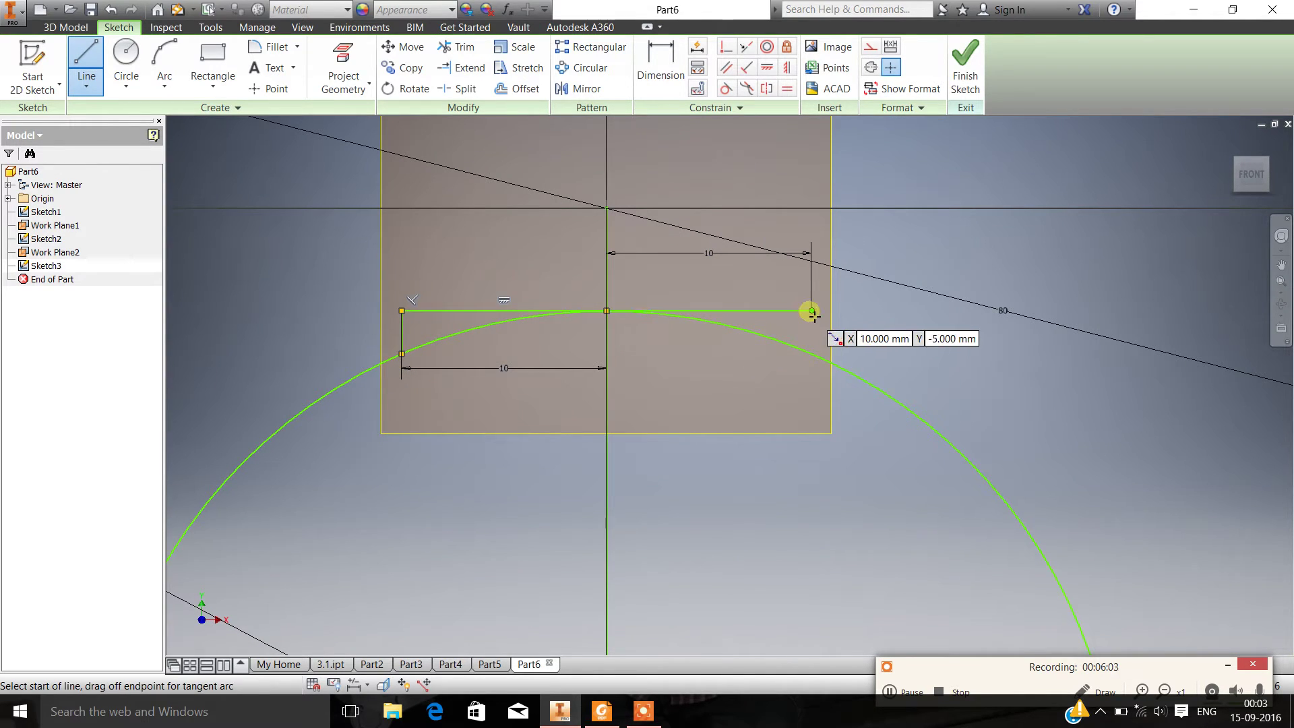
click(810, 310)
double_click(817, 357)
Trim both sides of the 80 mm circle, keeping its upper arc between the two short vertical lines.
scroll(858, 356, down, 6)
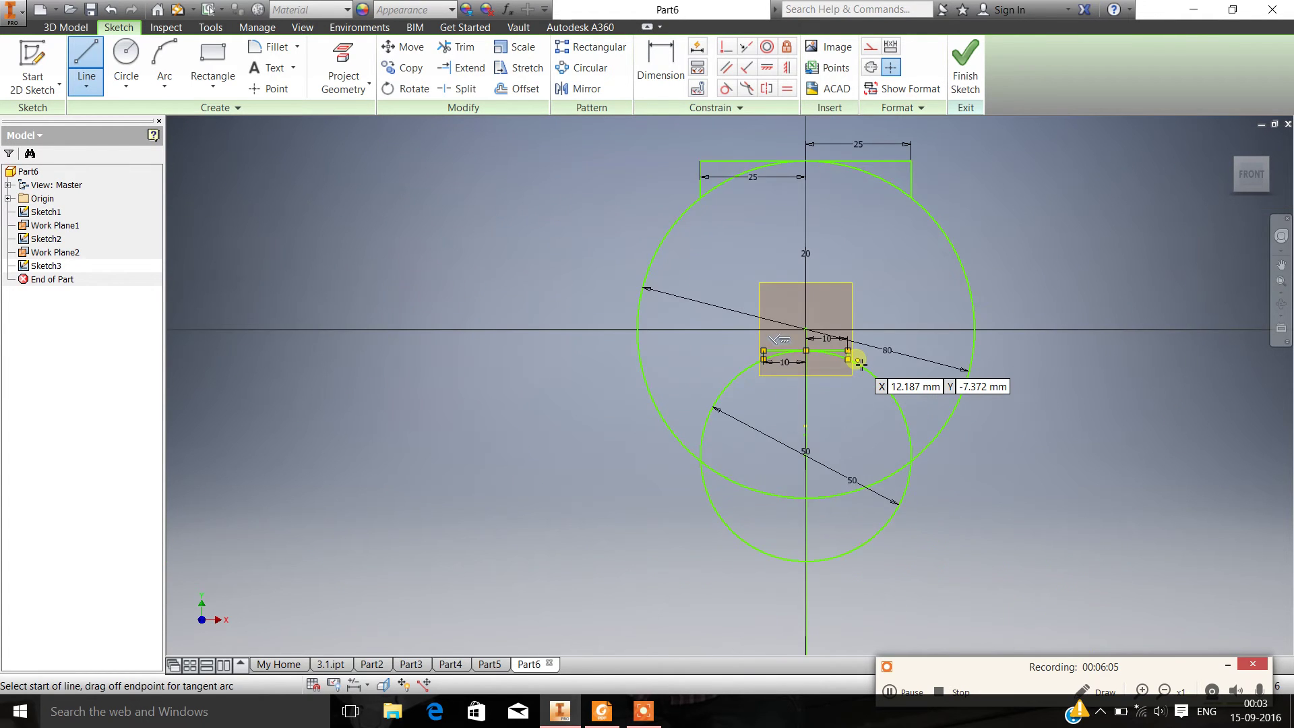
scroll(870, 314, down, 2)
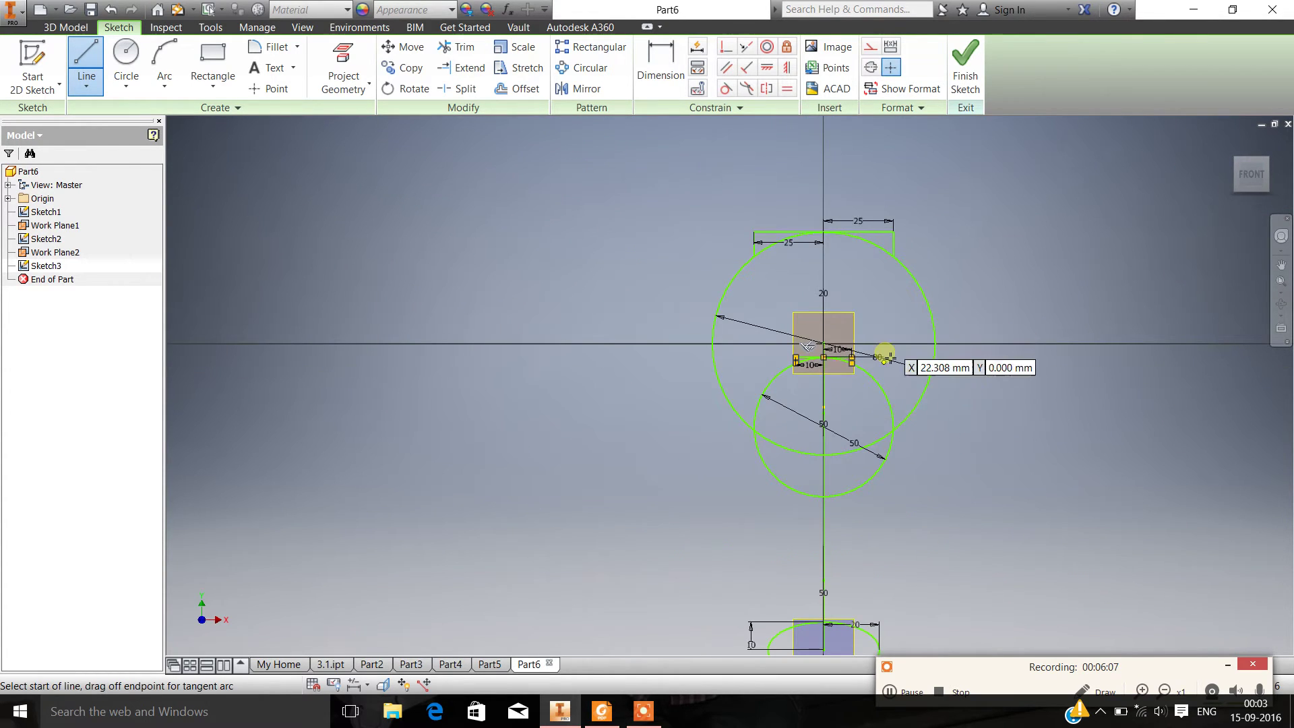
click(464, 48)
scroll(836, 295, up, 2)
click(979, 257)
click(624, 283)
Trim the 50 mm circle to its short upper arc and remove the leftover lower arcs of both circles.
scroll(742, 546, down, 2)
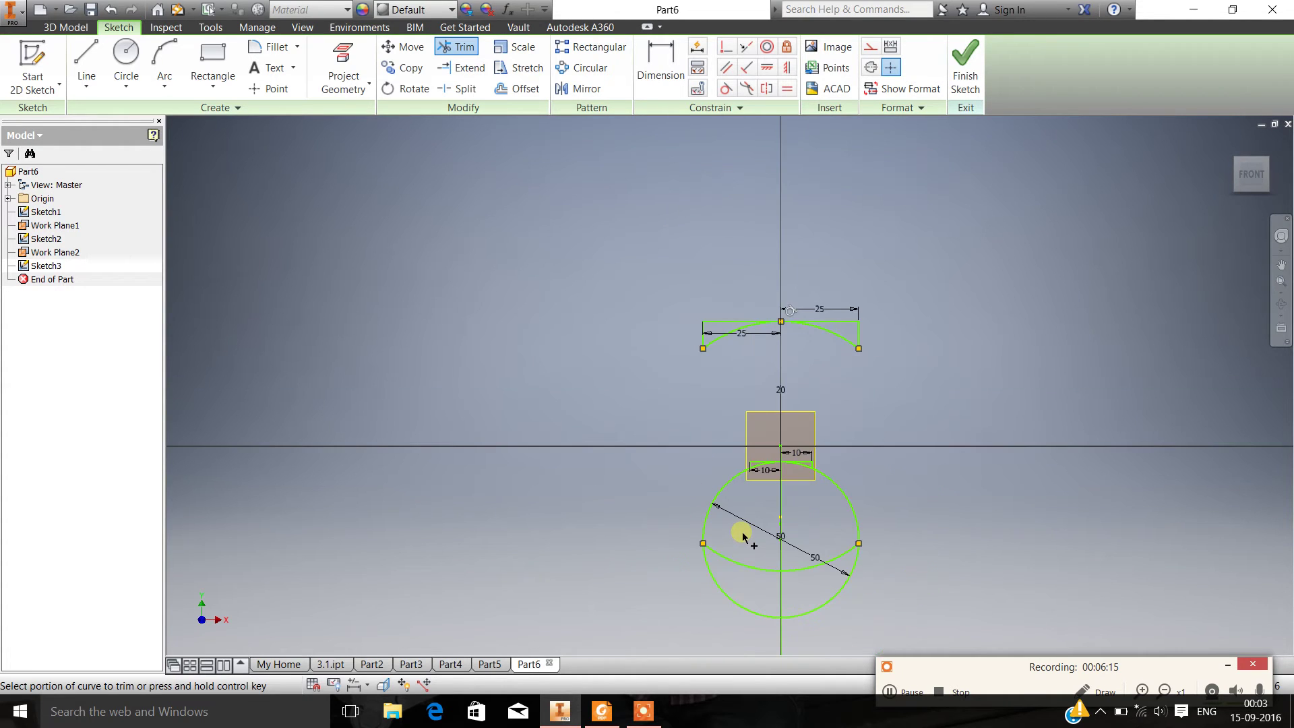
click(723, 491)
click(855, 511)
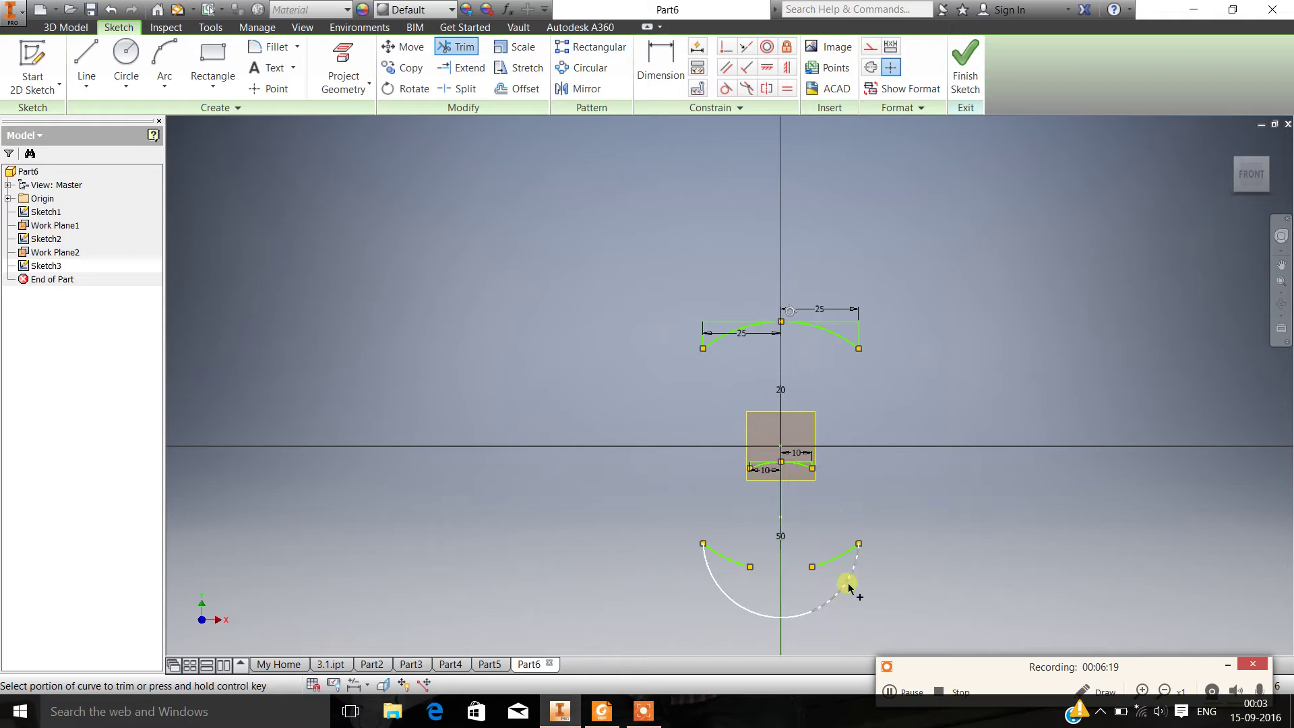
click(848, 586)
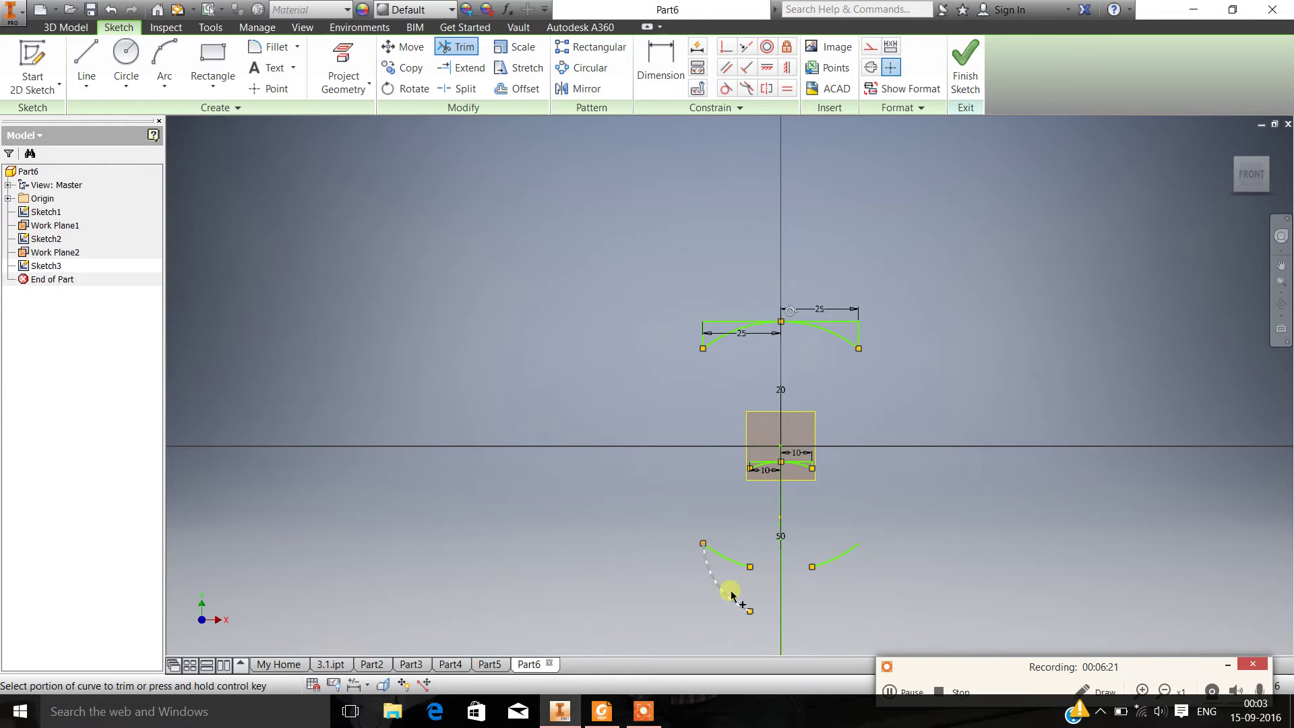
click(733, 568)
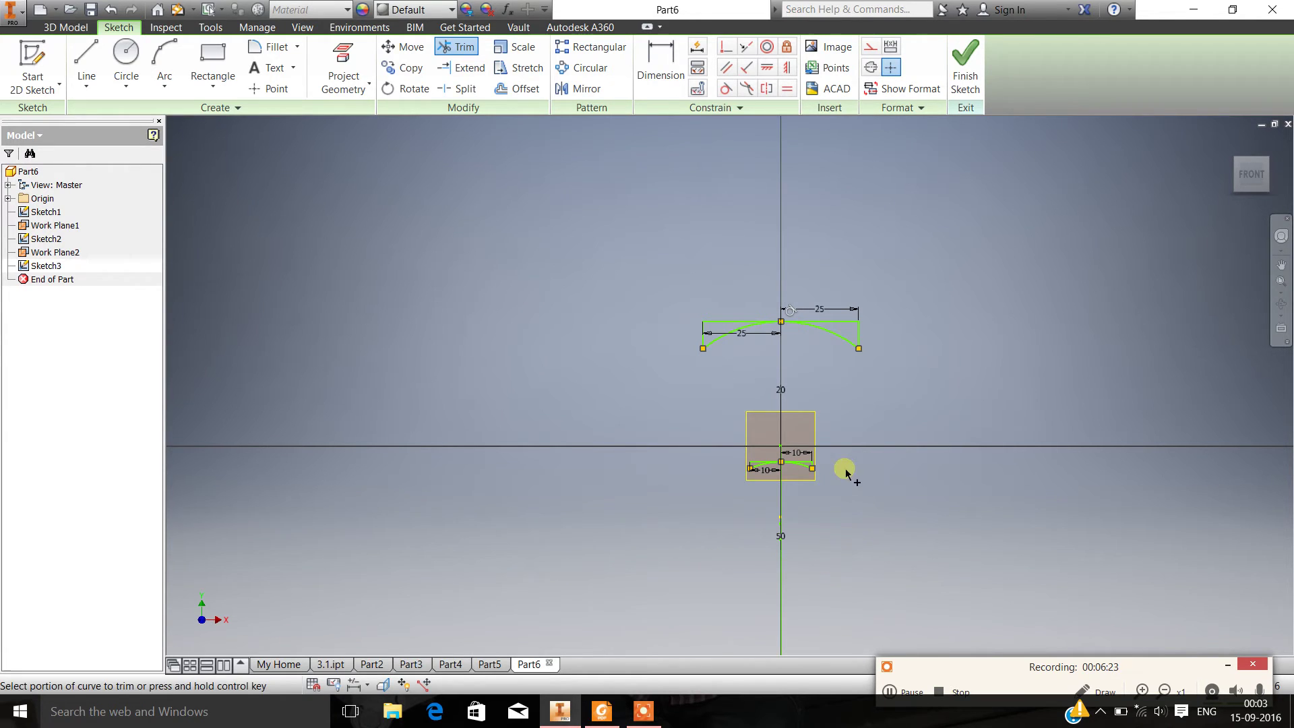
Delete the 10 mm horizontal construction lines and the short vertical lines around the small lower arc.
scroll(823, 464, up, 5)
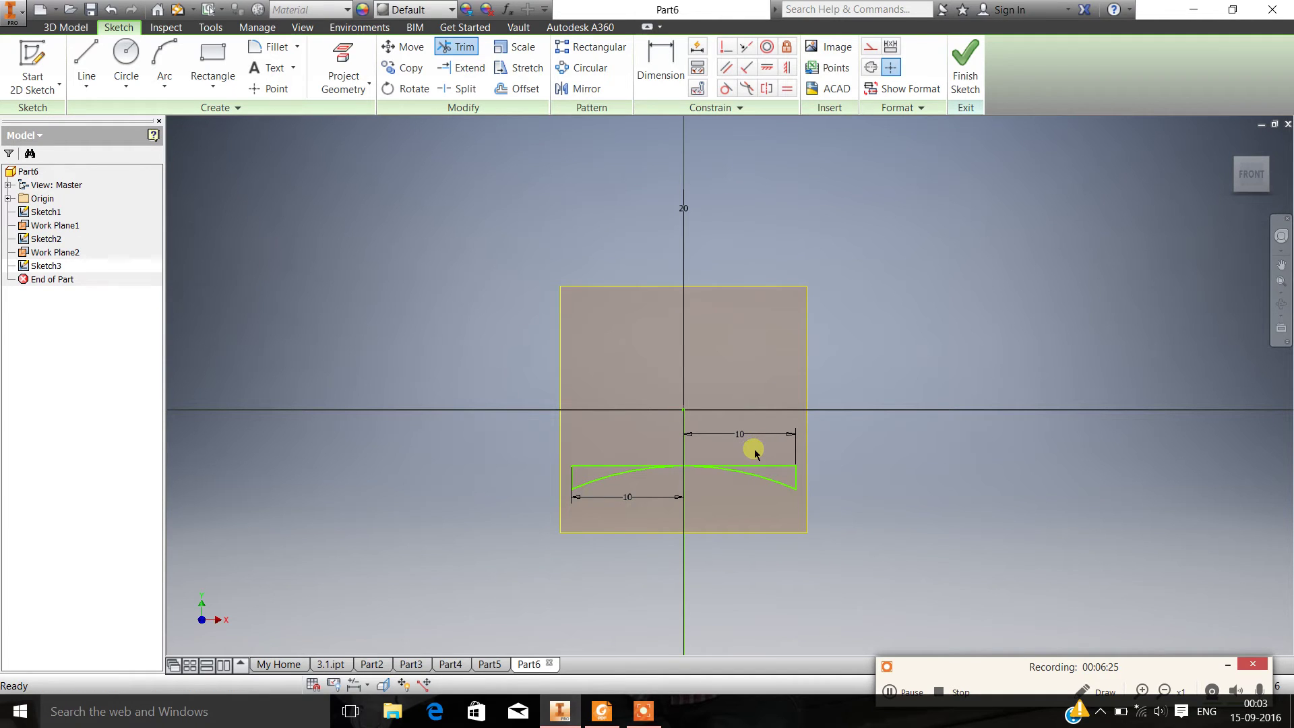
click(769, 466)
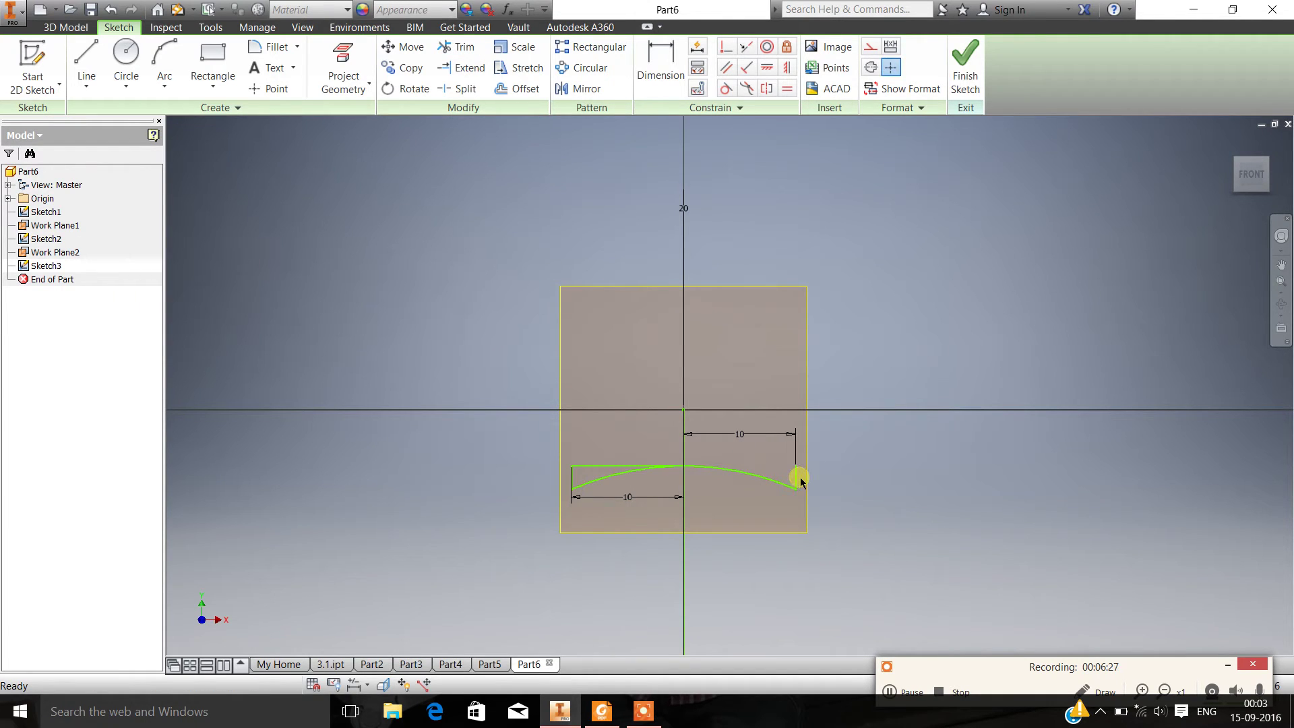
click(795, 480)
key(Delete)
click(616, 466)
key(Delete)
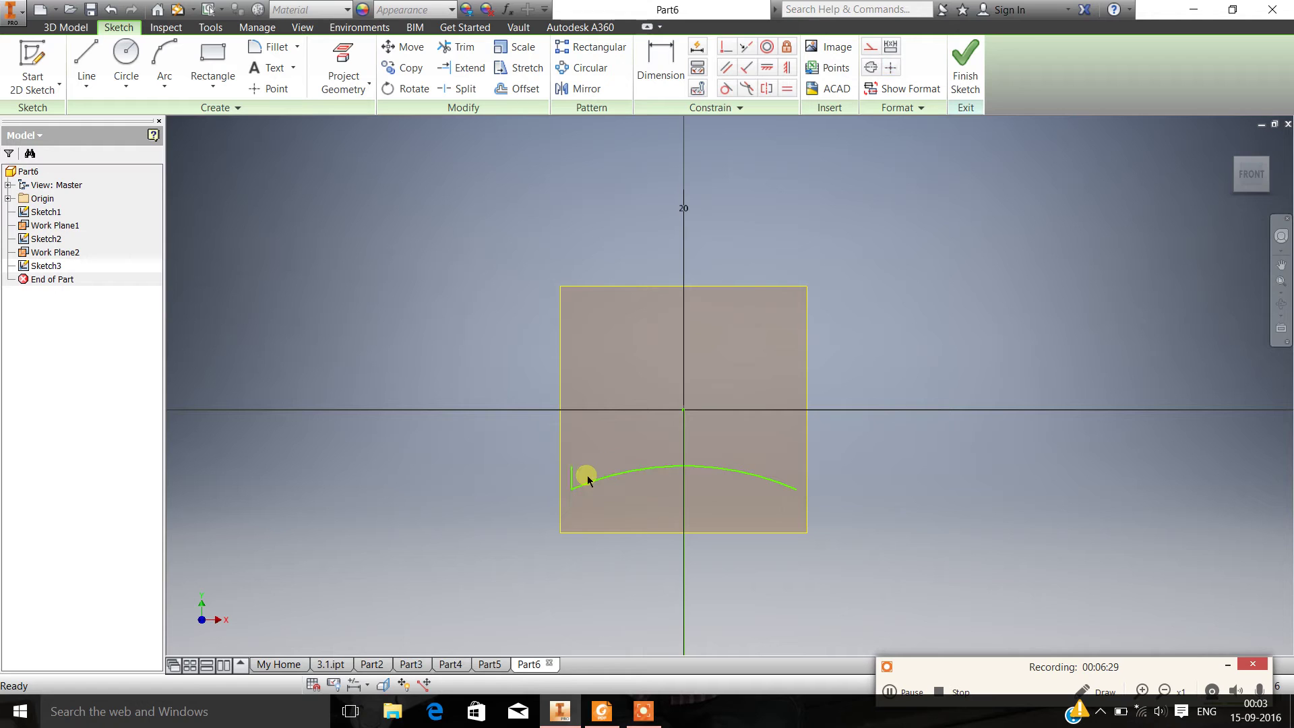
Delete the 25 mm horizontal construction lines and the short vertical lines around the large upper arc.
scroll(695, 401, down, 6)
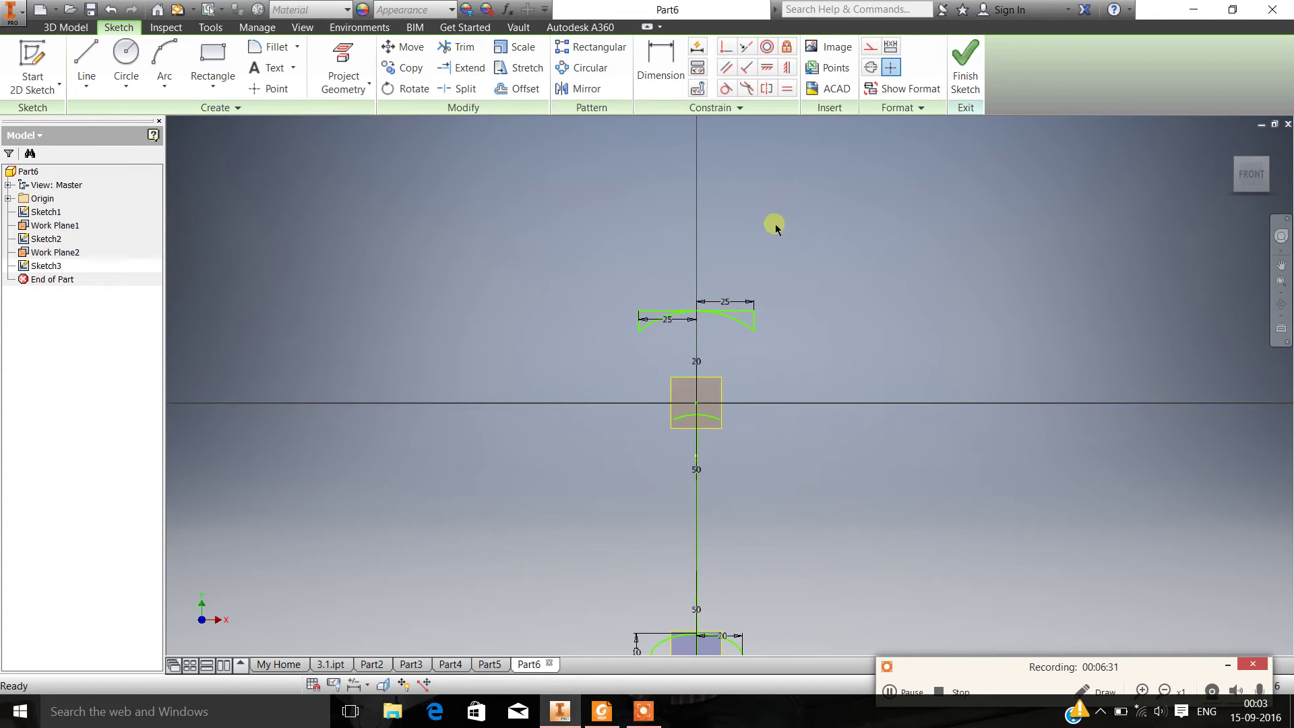
scroll(754, 270, up, 3)
click(714, 378)
key(Delete)
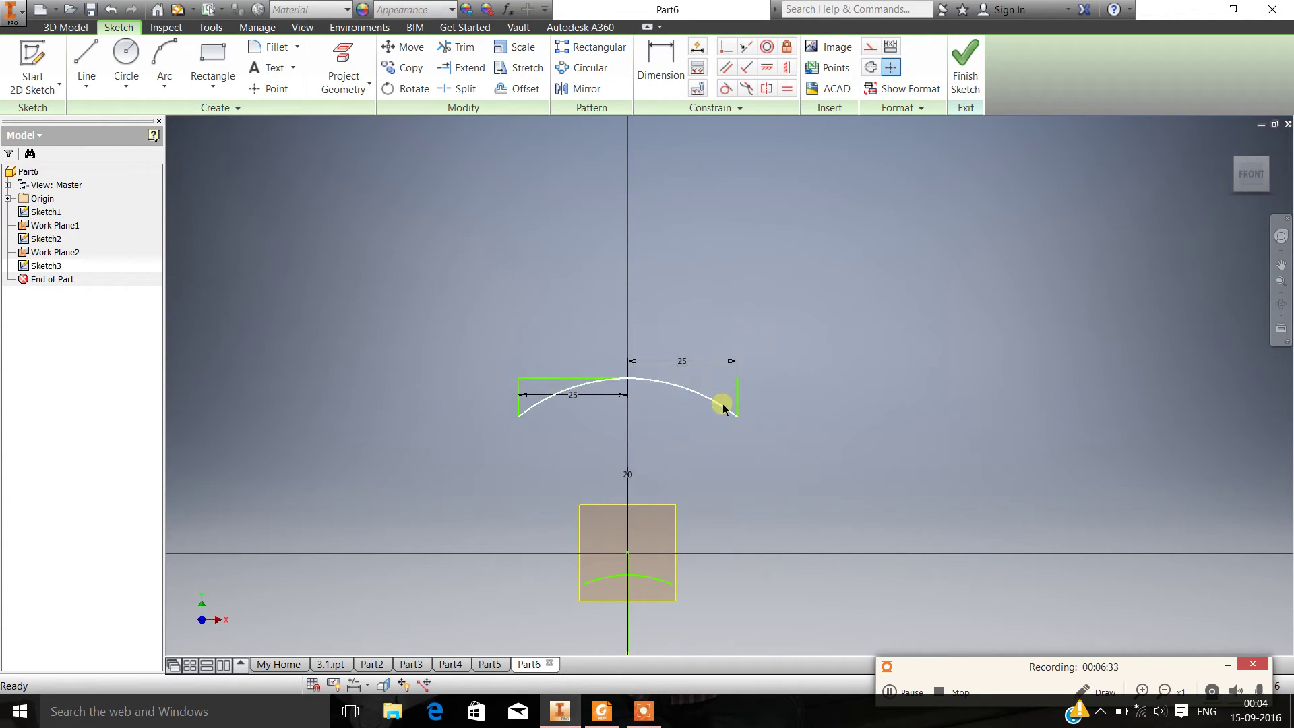
click(737, 395)
key(Delete)
click(550, 380)
key(Delete)
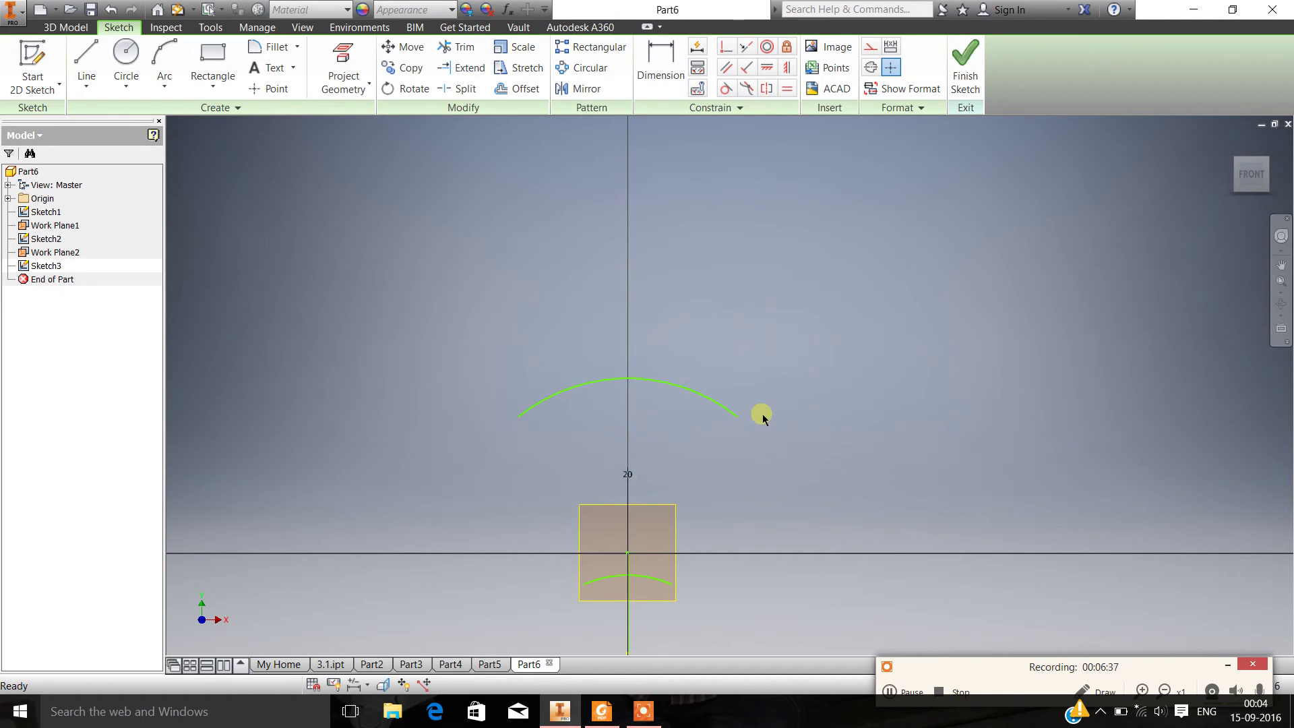
Close the upper profile with two slanted lines joining the matching ends of the large and small arcs, and finish the sketch.
scroll(759, 411, up, 3)
scroll(755, 407, down, 5)
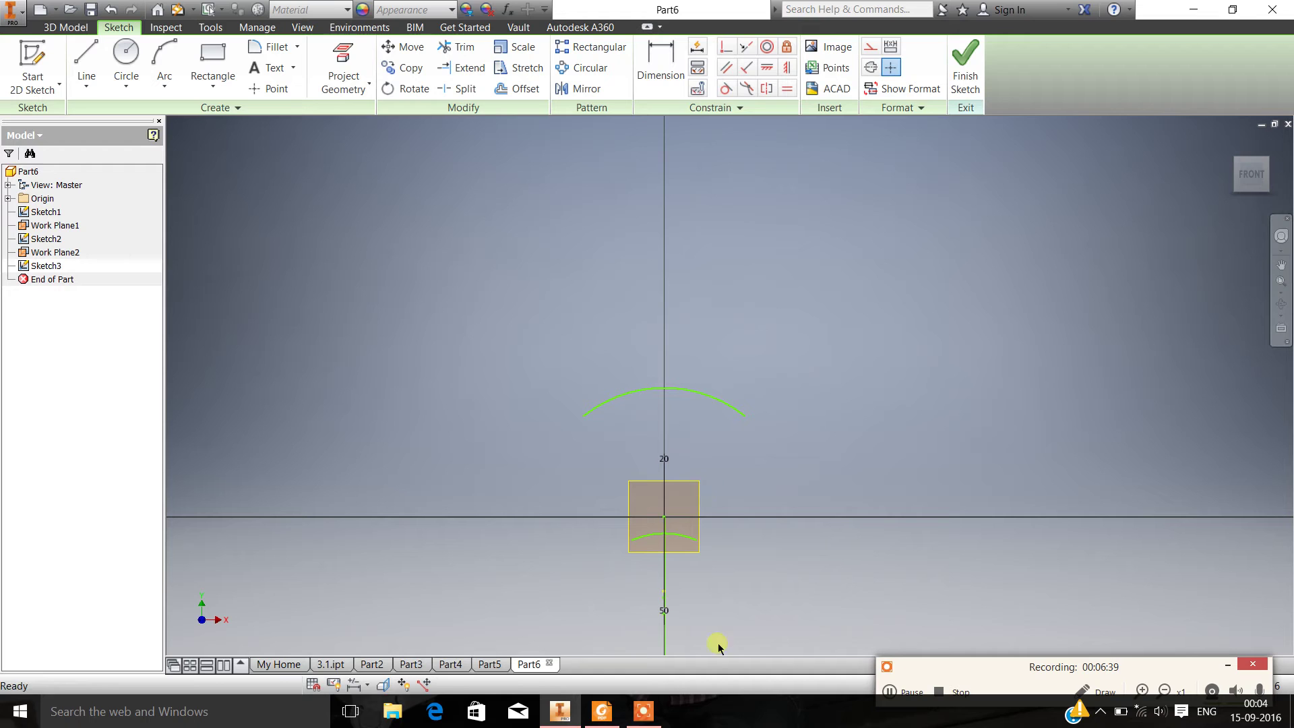
click(86, 64)
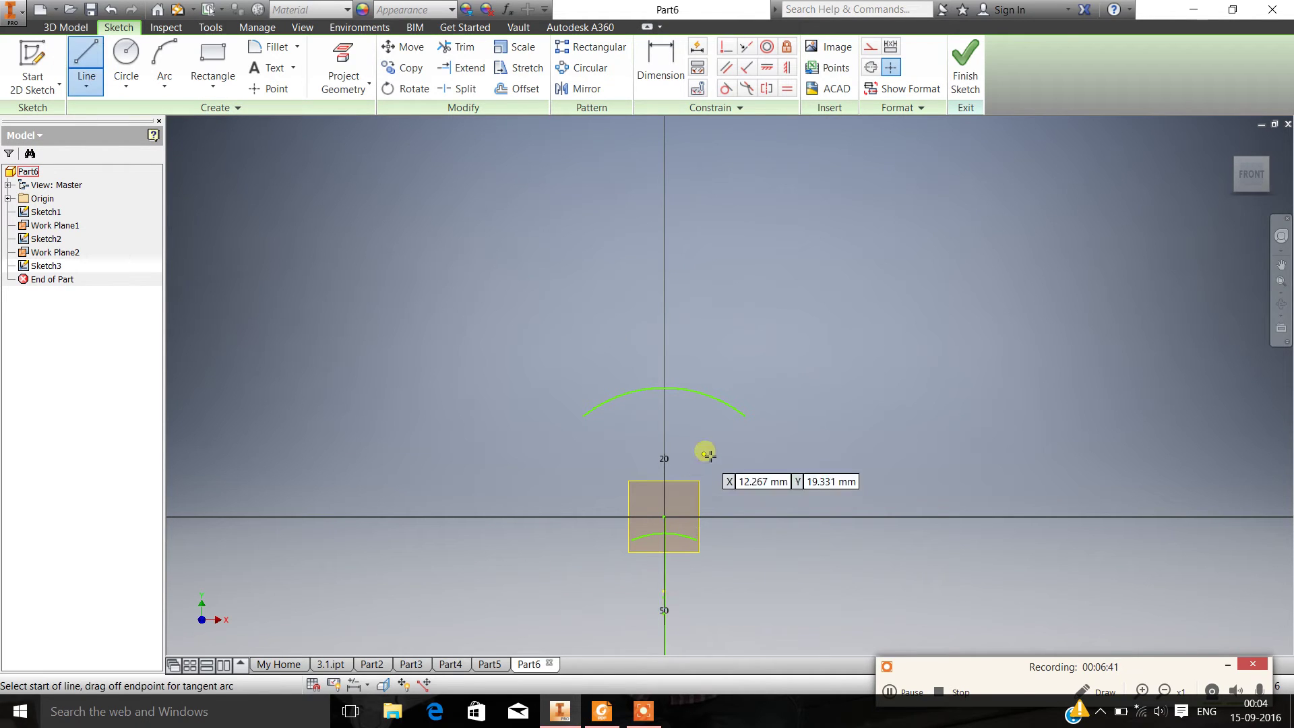
click(745, 416)
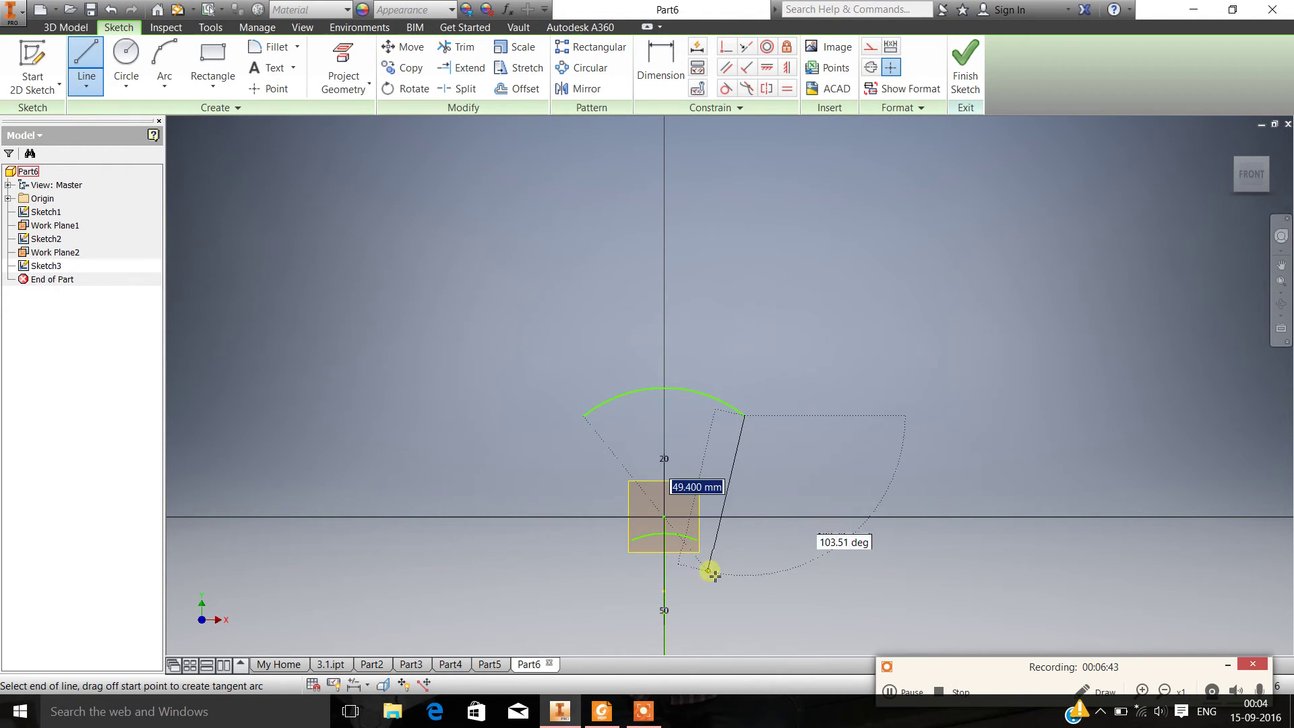
click(697, 540)
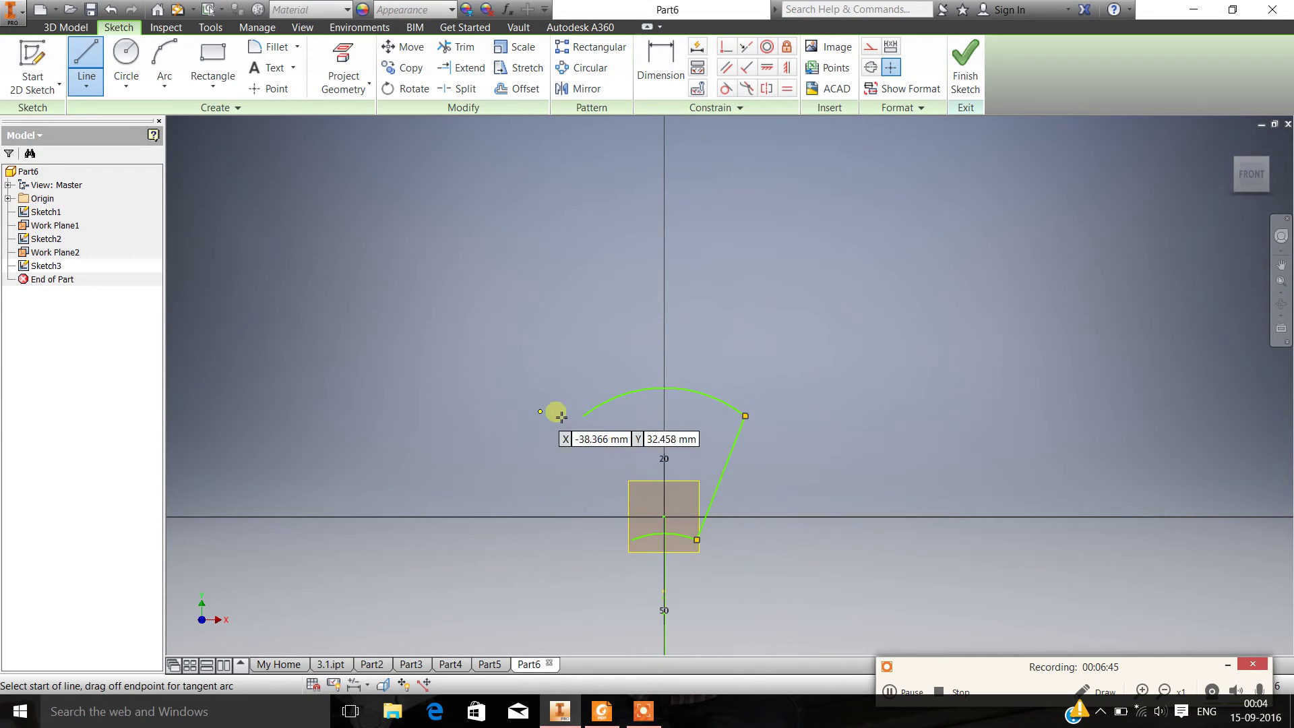
click(584, 416)
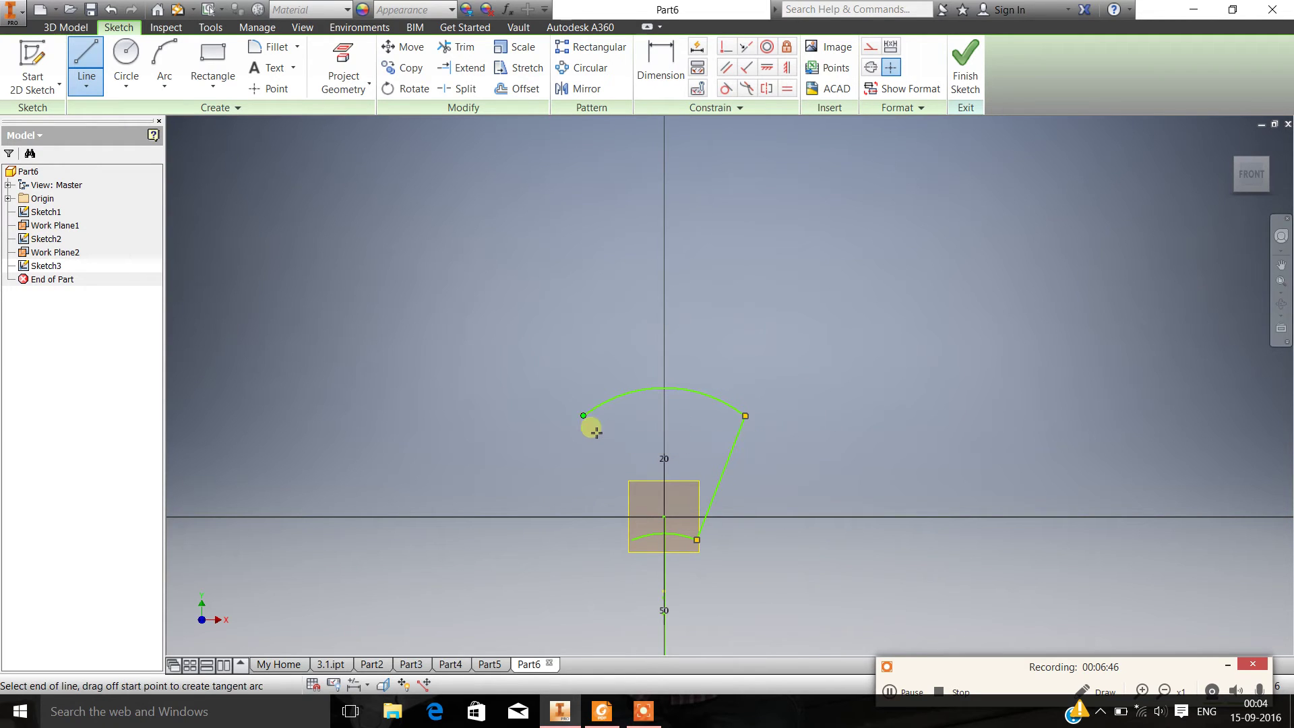
click(632, 540)
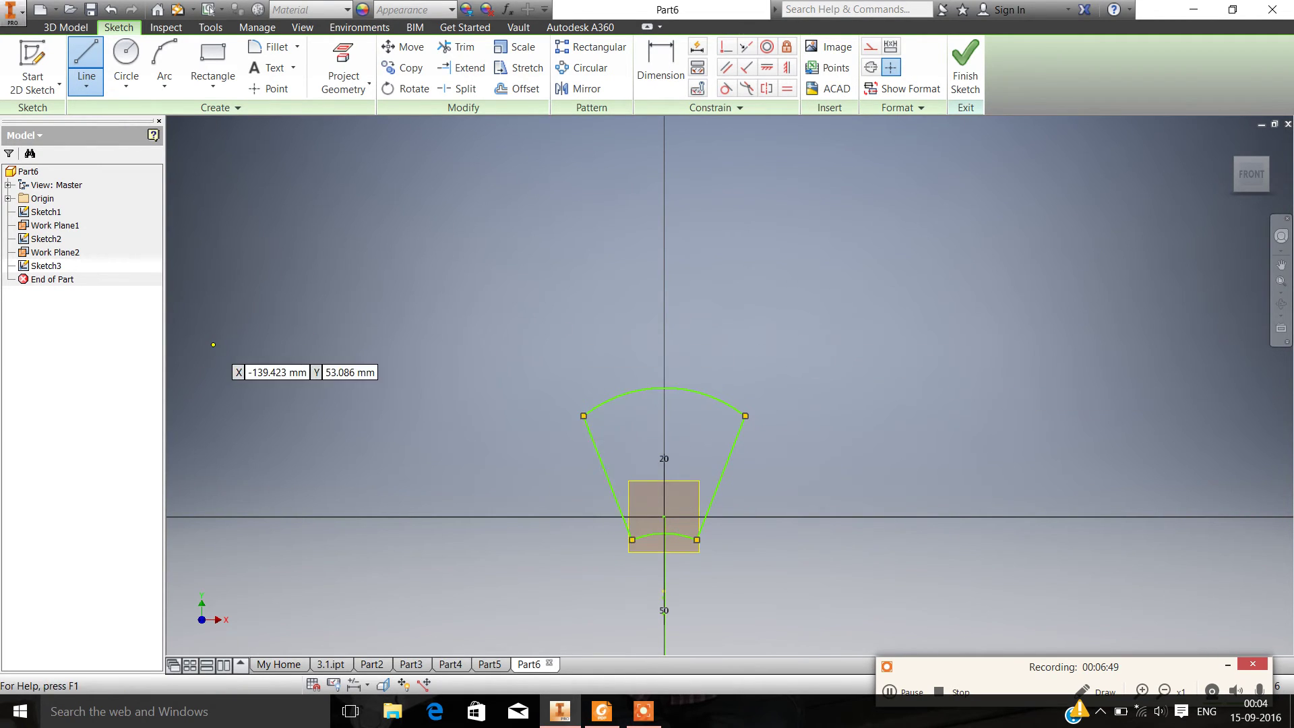
click(966, 68)
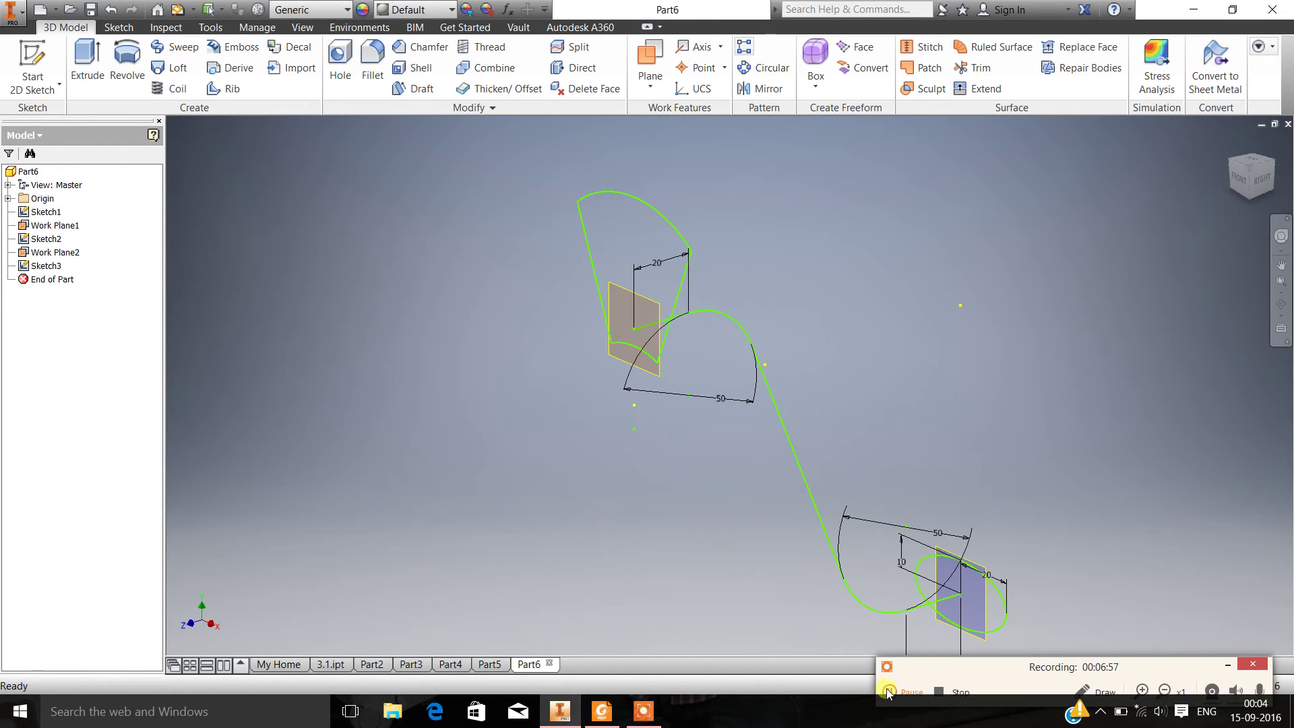
click(888, 693)
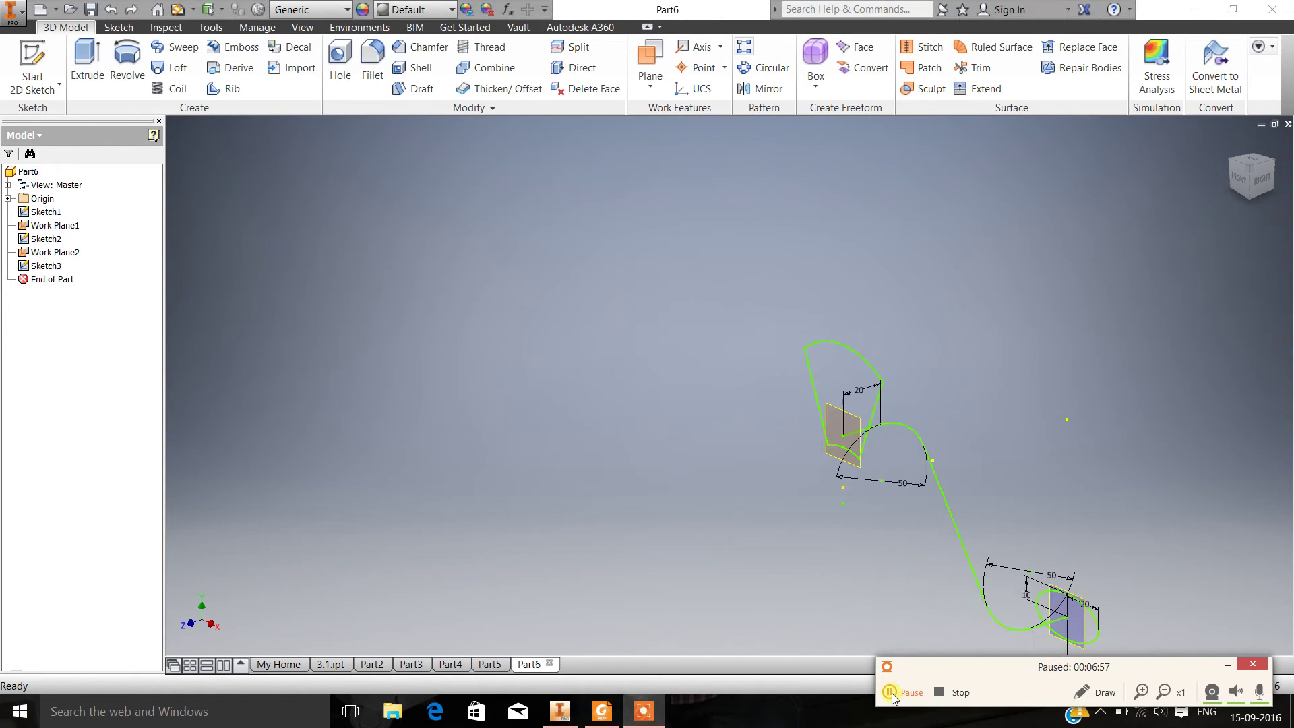
click(893, 694)
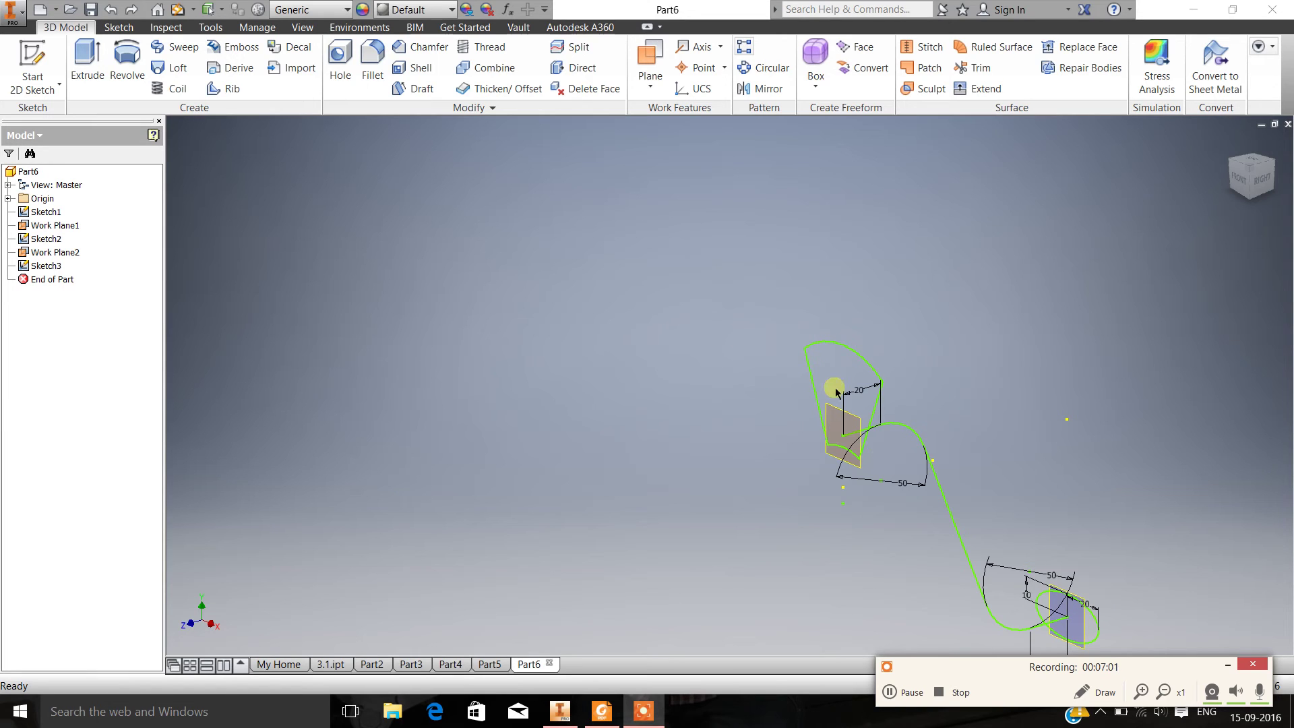
Loft a solid from the arc-based upper profile to the lower ellipse, using the S-shaped path as the center line.
click(179, 68)
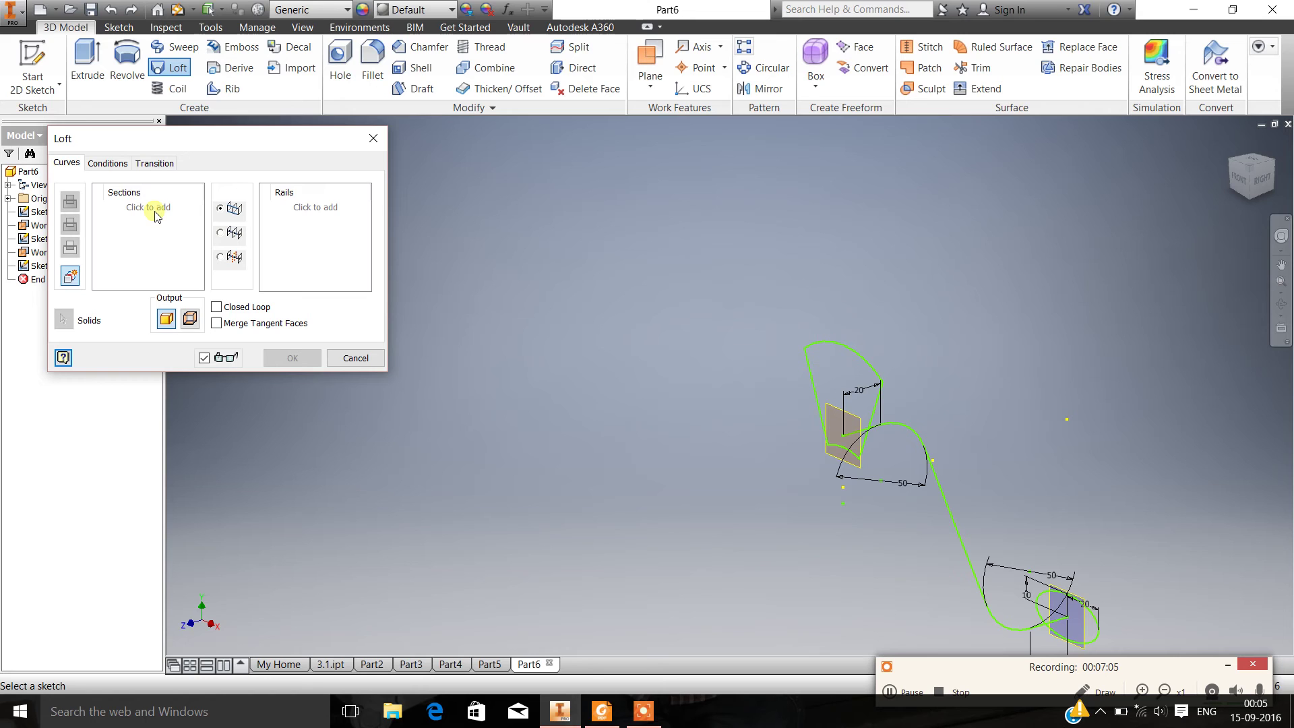
click(851, 352)
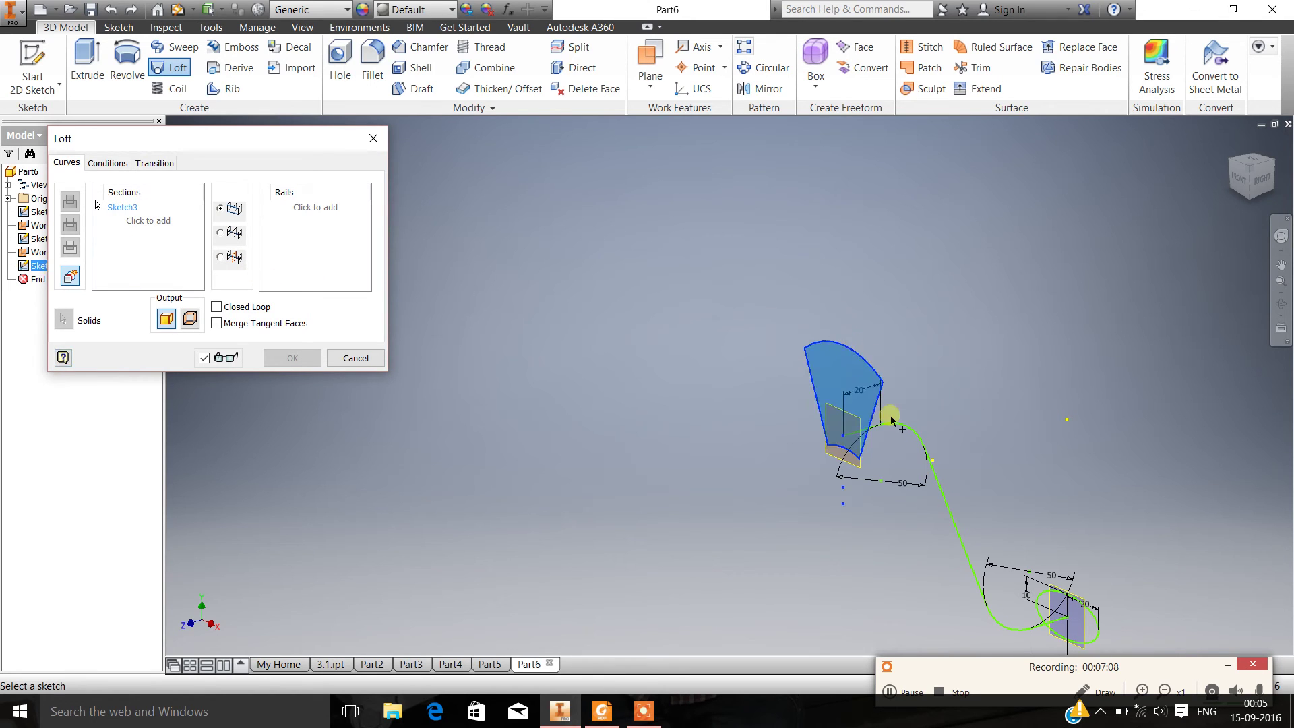
click(149, 221)
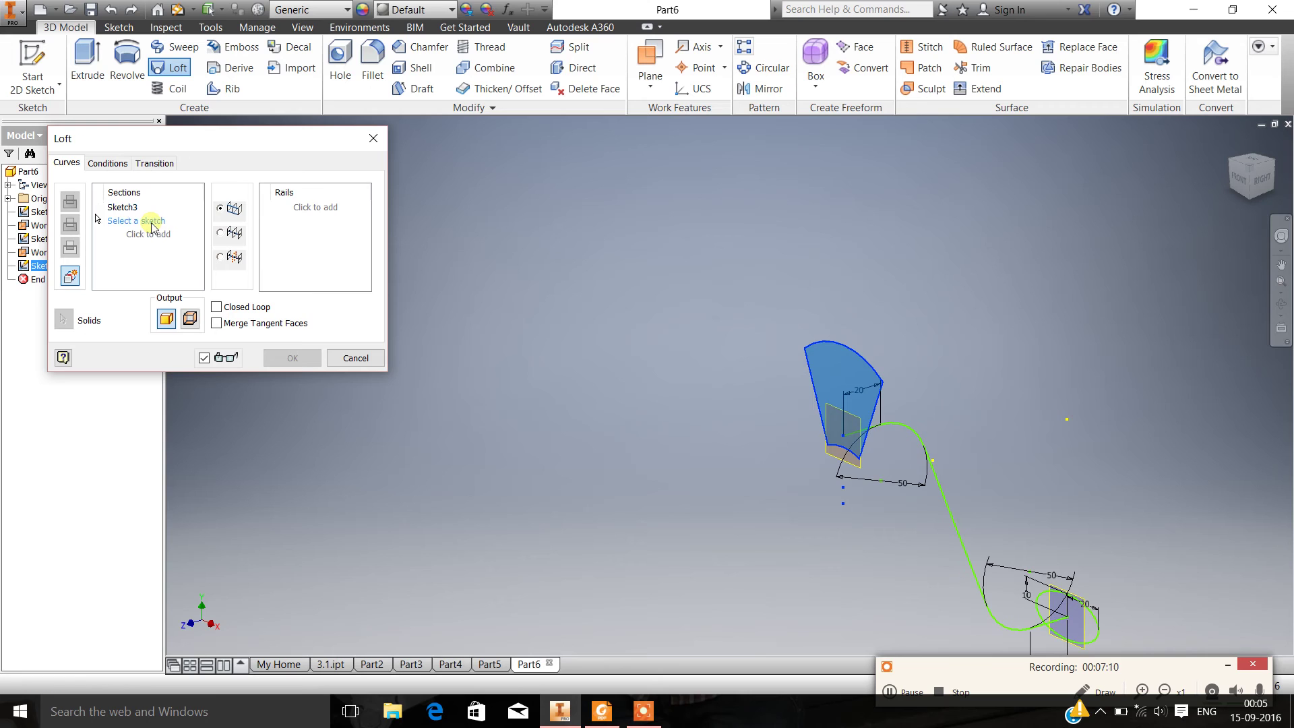
click(1094, 619)
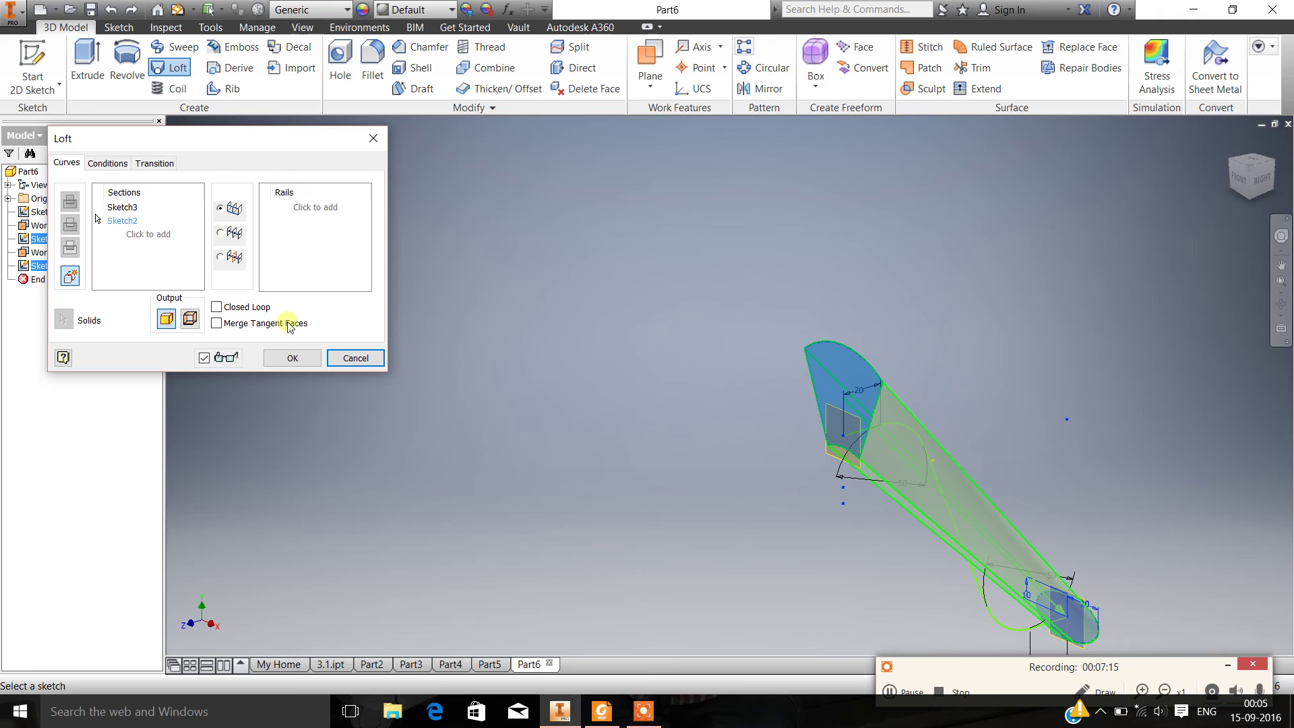
click(222, 236)
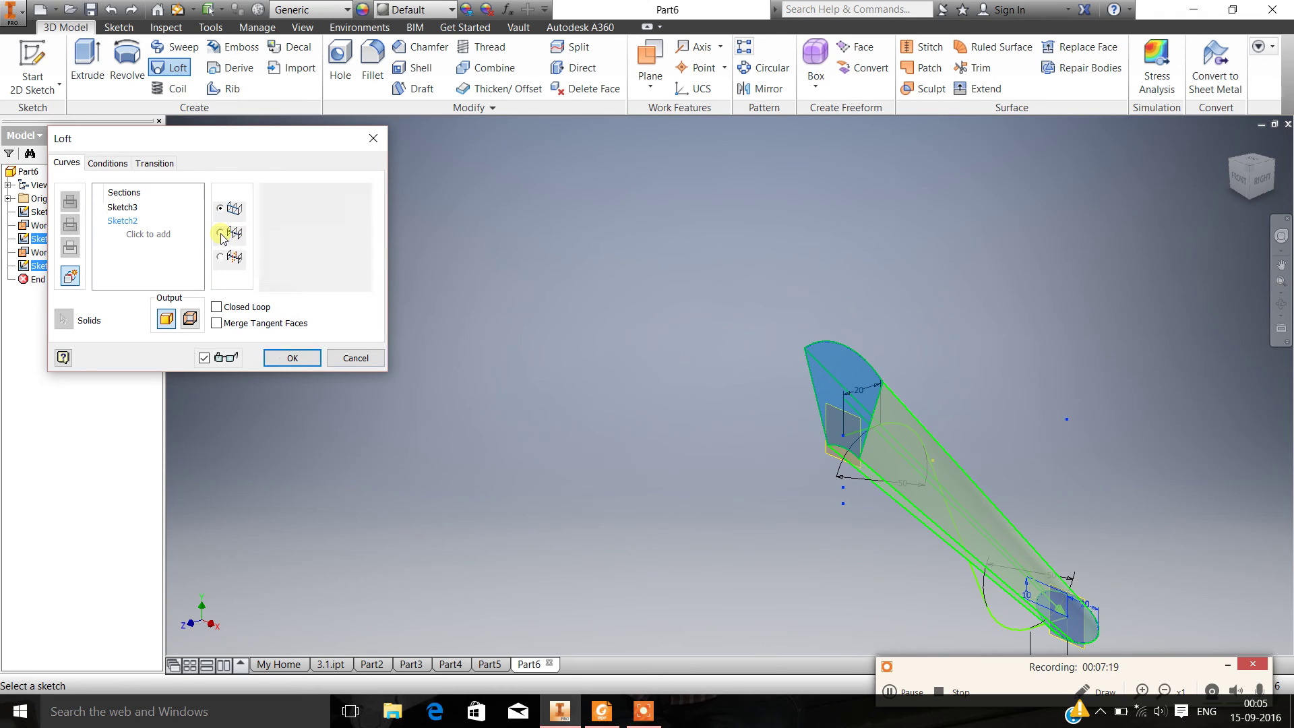
click(970, 564)
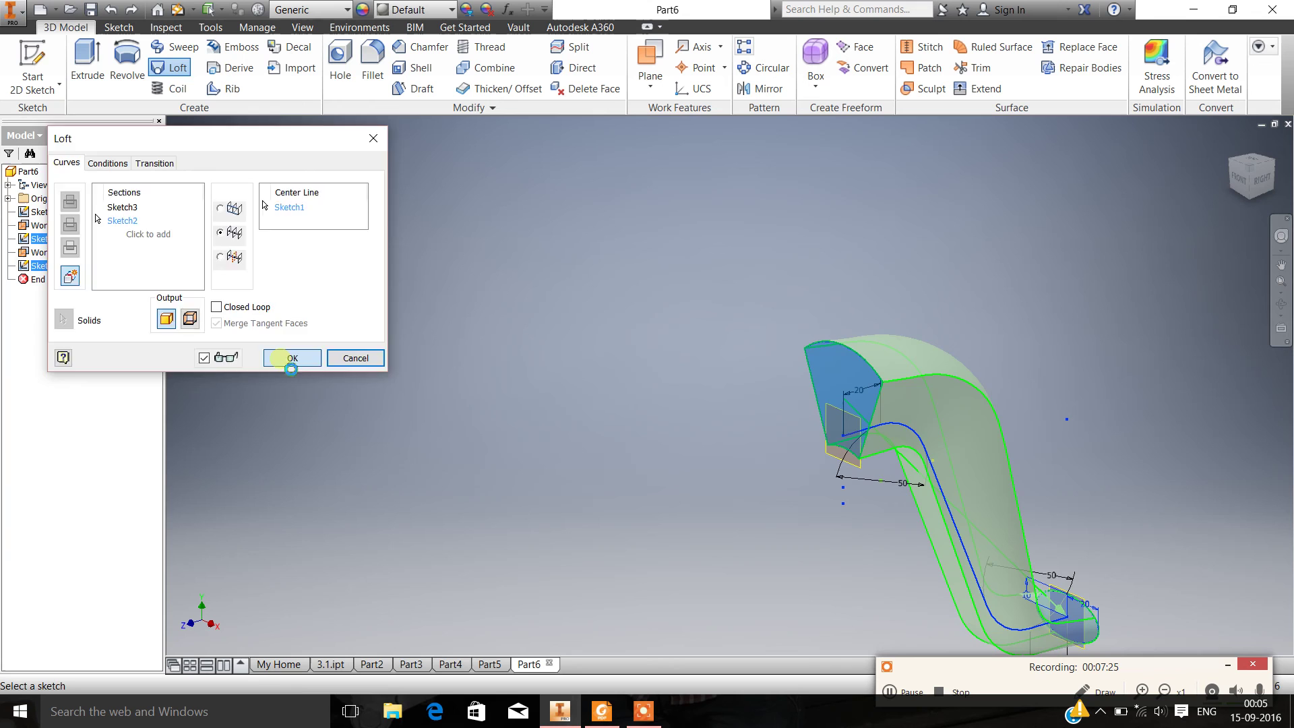
click(282, 358)
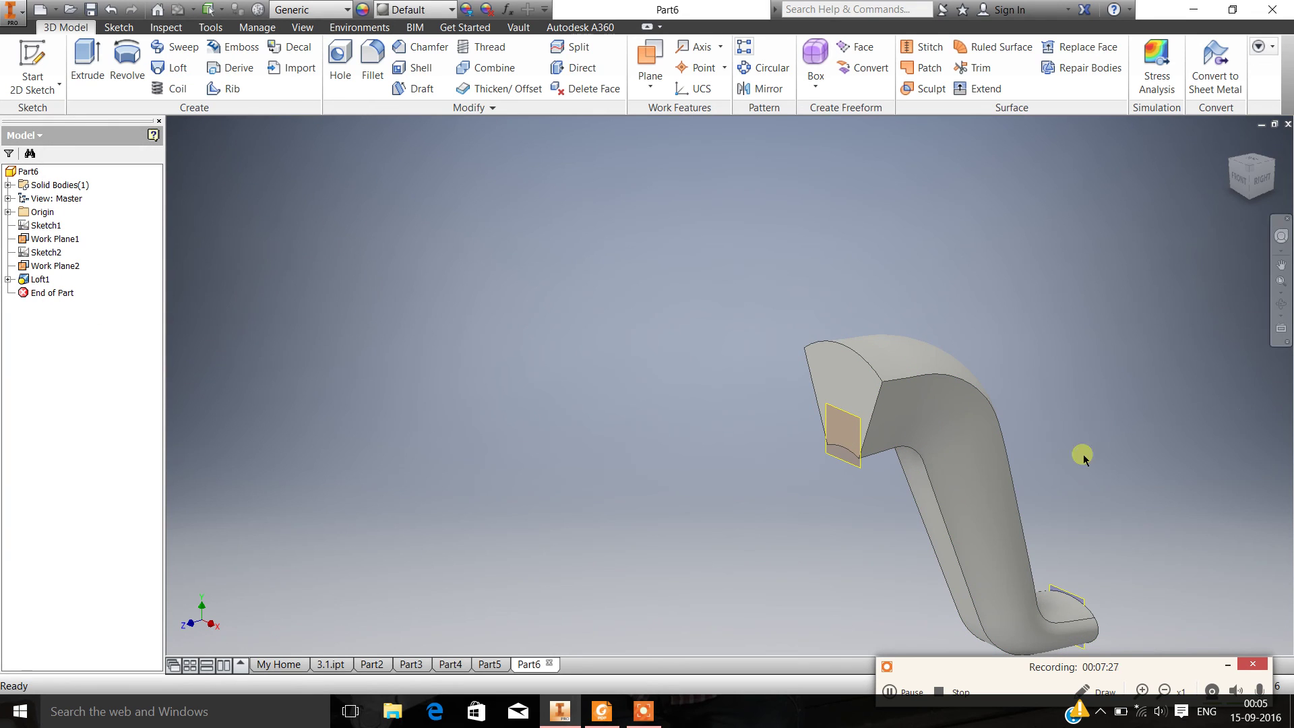
click(1238, 148)
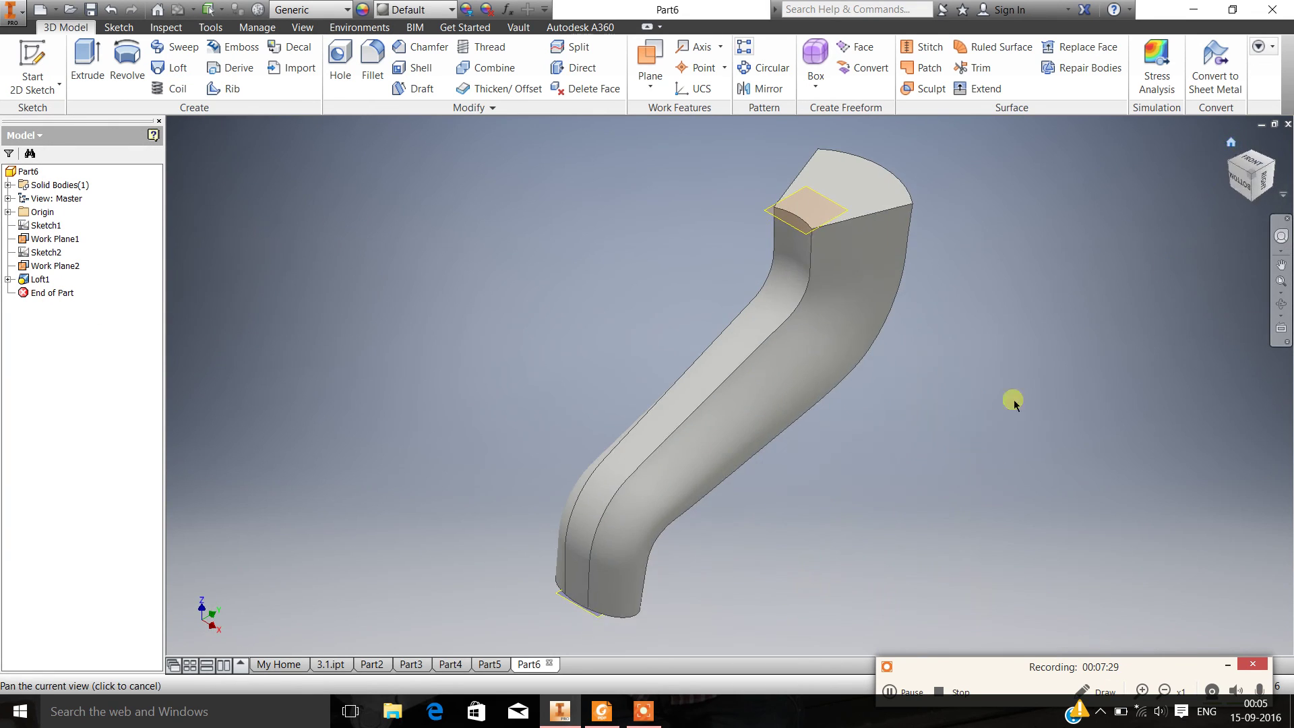
click(1283, 306)
drag(892, 372, 587, 473)
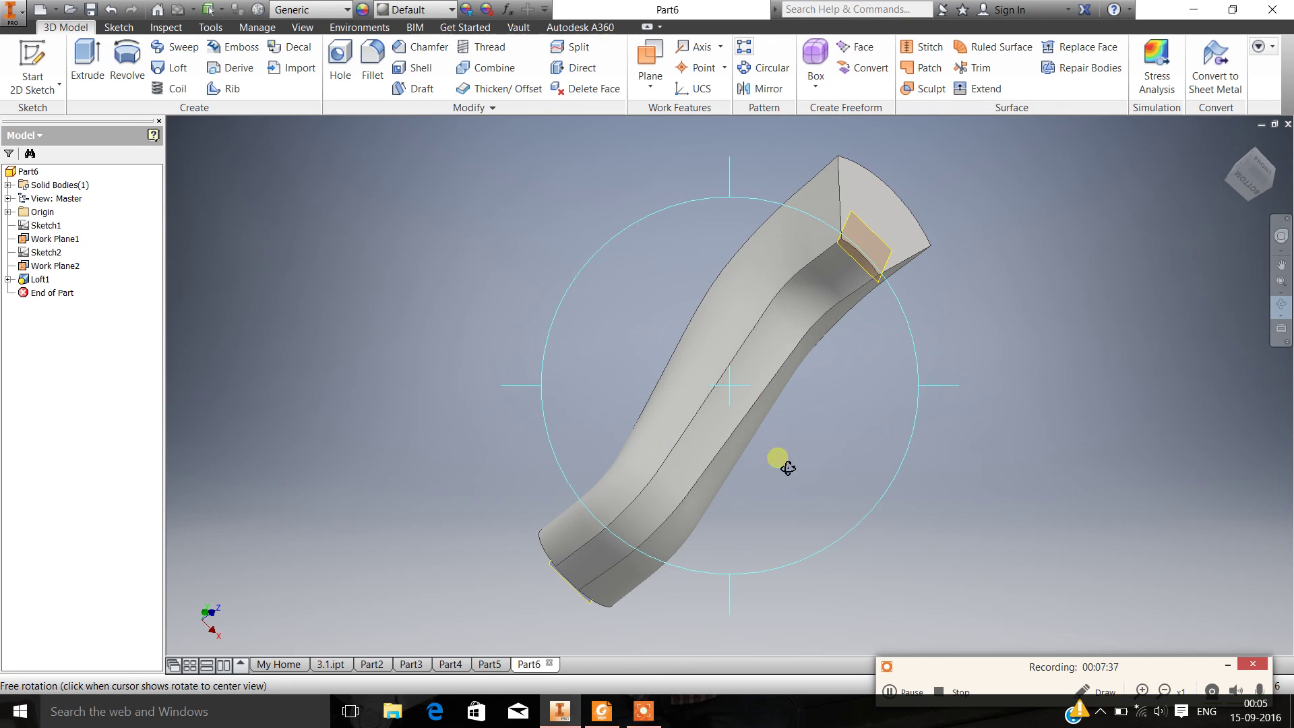